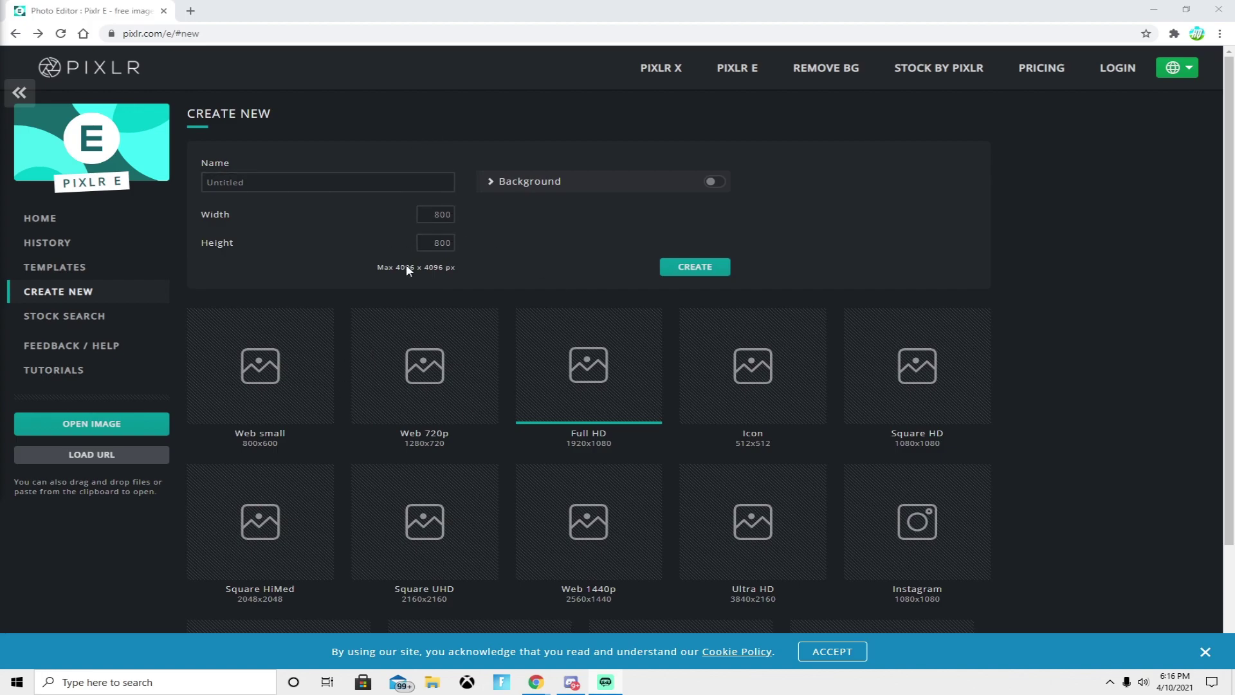
Step: Create a new blank image 800 px wide and 800 px high
{"action": "left_click", "coordinate": [715, 267]}
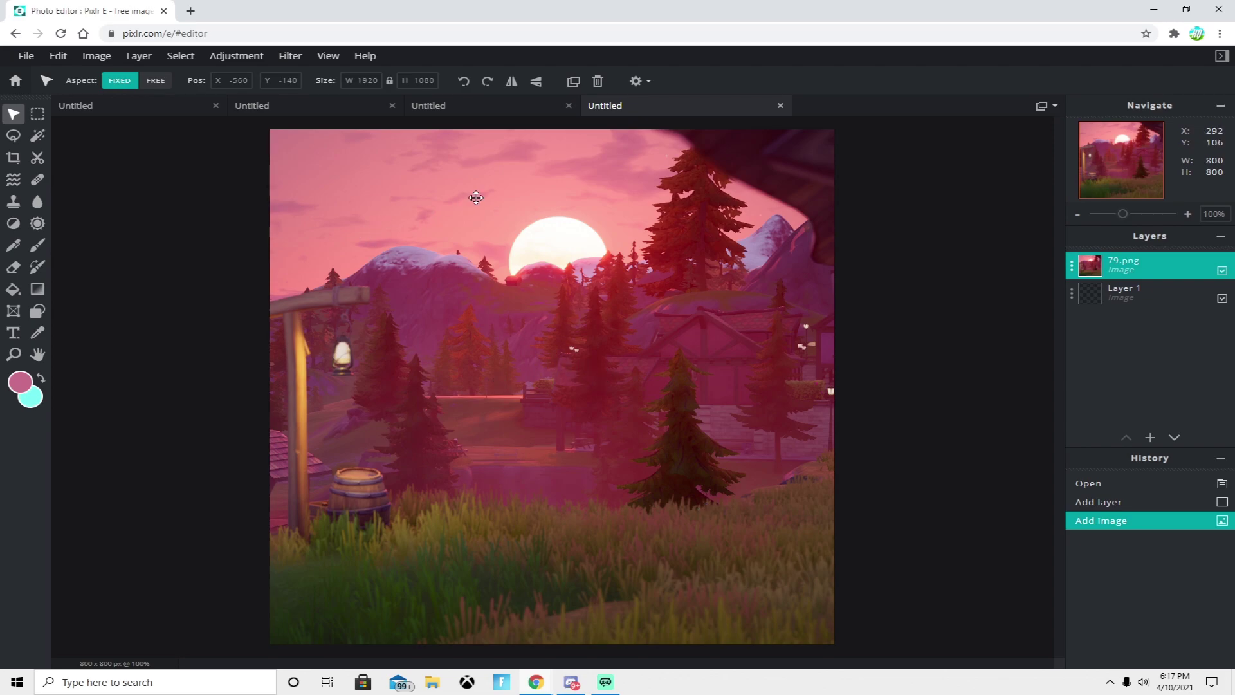
Step: Apply a Blur filter with an amount of 15 to the 79.png background layer
{"action": "left_click", "coordinate": [291, 56]}
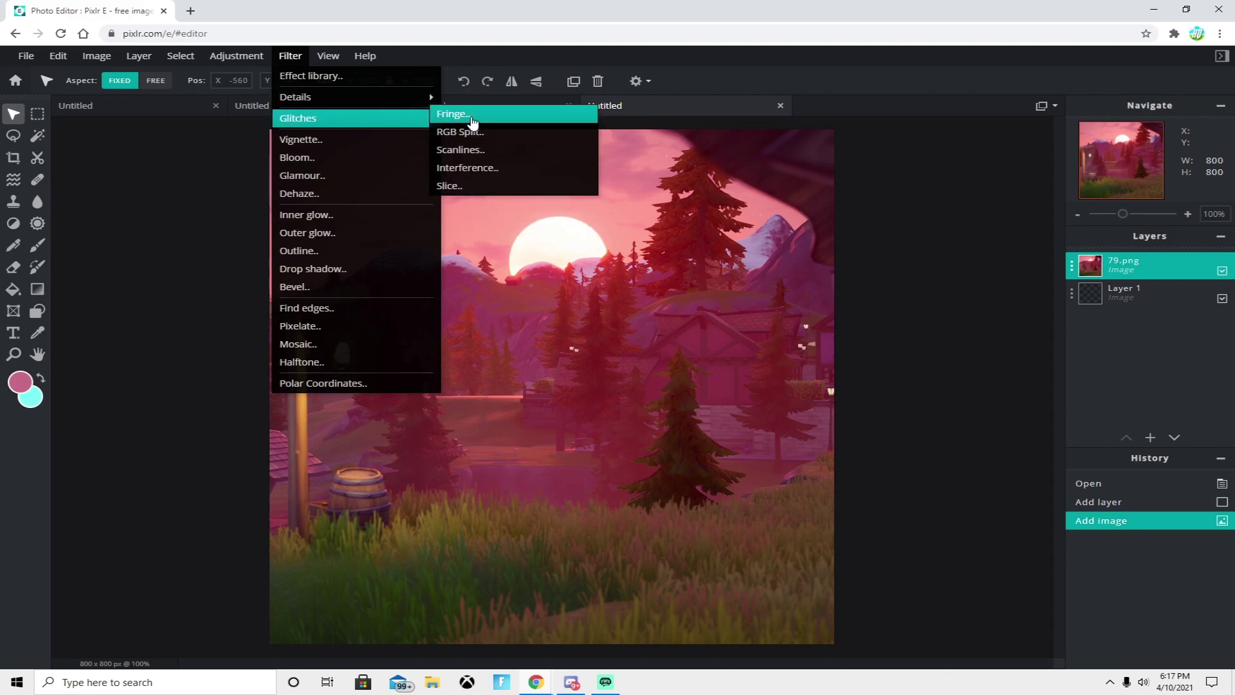
{"action": "left_click", "coordinate": [476, 138]}
{"action": "mouse_move", "coordinate": [520, 379]}
{"action": "left_mouse_down"}
{"action": "mouse_move", "coordinate": [534, 380]}
{"action": "mouse_move", "coordinate": [513, 379]}
{"action": "mouse_move", "coordinate": [524, 382]}
{"action": "left_mouse_up"}
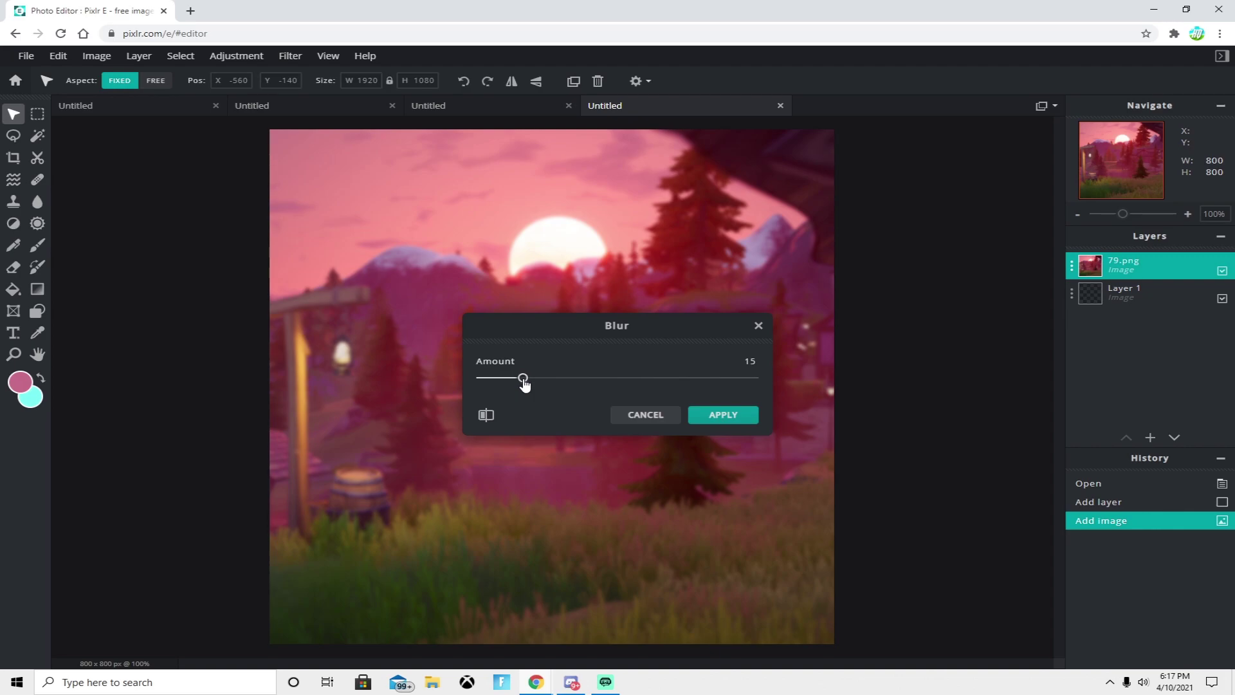
{"action": "left_click", "coordinate": [749, 419]}
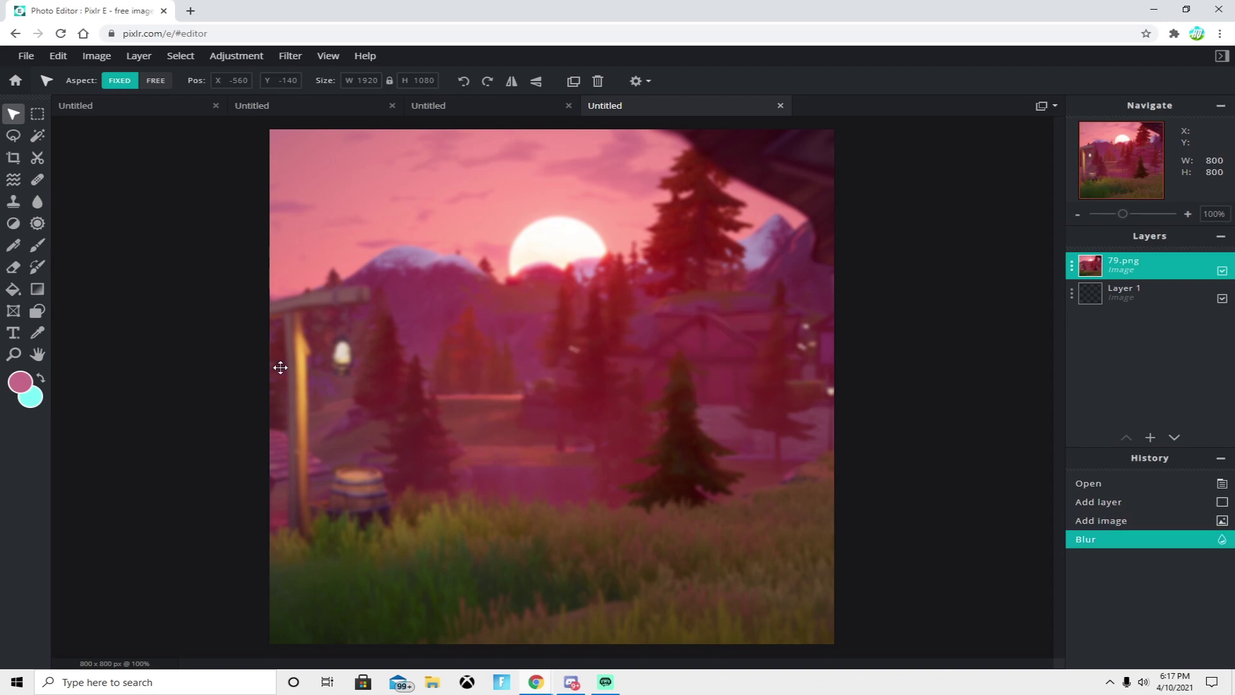
Step: Draw an ellipse shape spanning the whole 800 × 800 px canvas
{"action": "left_click", "coordinate": [38, 323]}
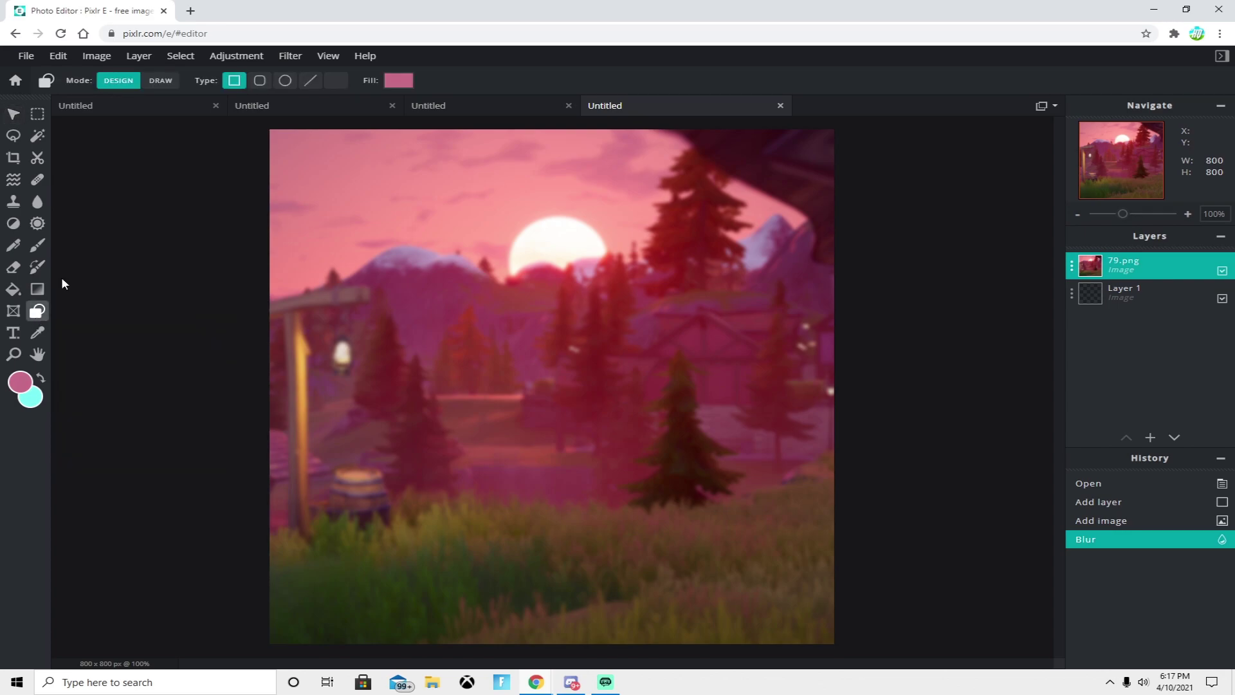
{"action": "left_click", "coordinate": [285, 80]}
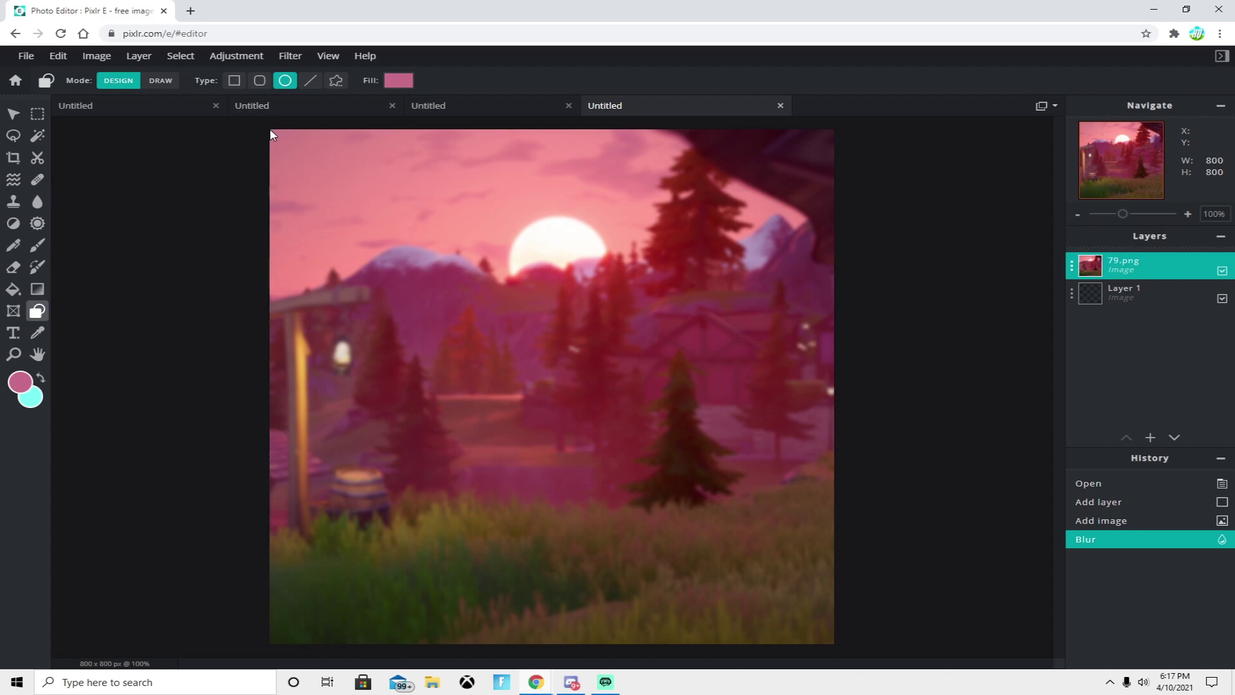
{"action": "scroll", "coordinate": [189, 266], "scroll_direction": "up", "scroll_amount": 1}
{"action": "scroll", "coordinate": [264, 207], "scroll_direction": "down", "scroll_amount": 2}
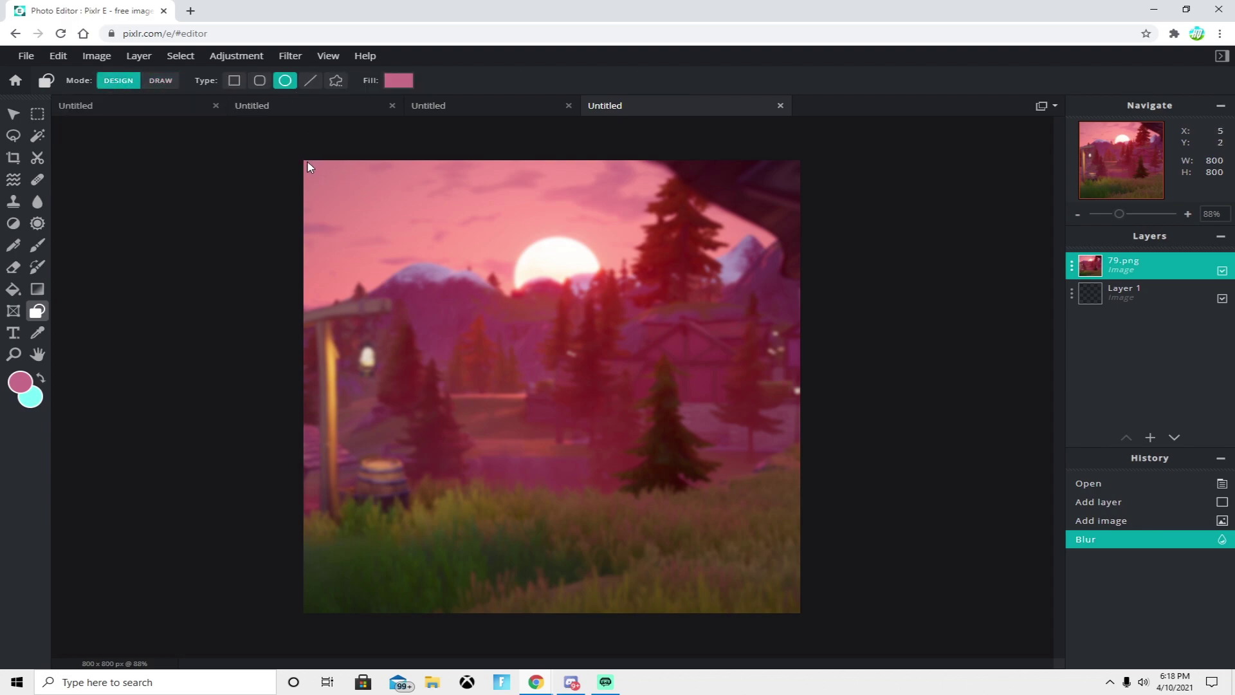
{"action": "left_click_drag", "start_coordinate": [308, 167], "coordinate": [798, 610]}
{"action": "key", "text": "ctrl+z"}
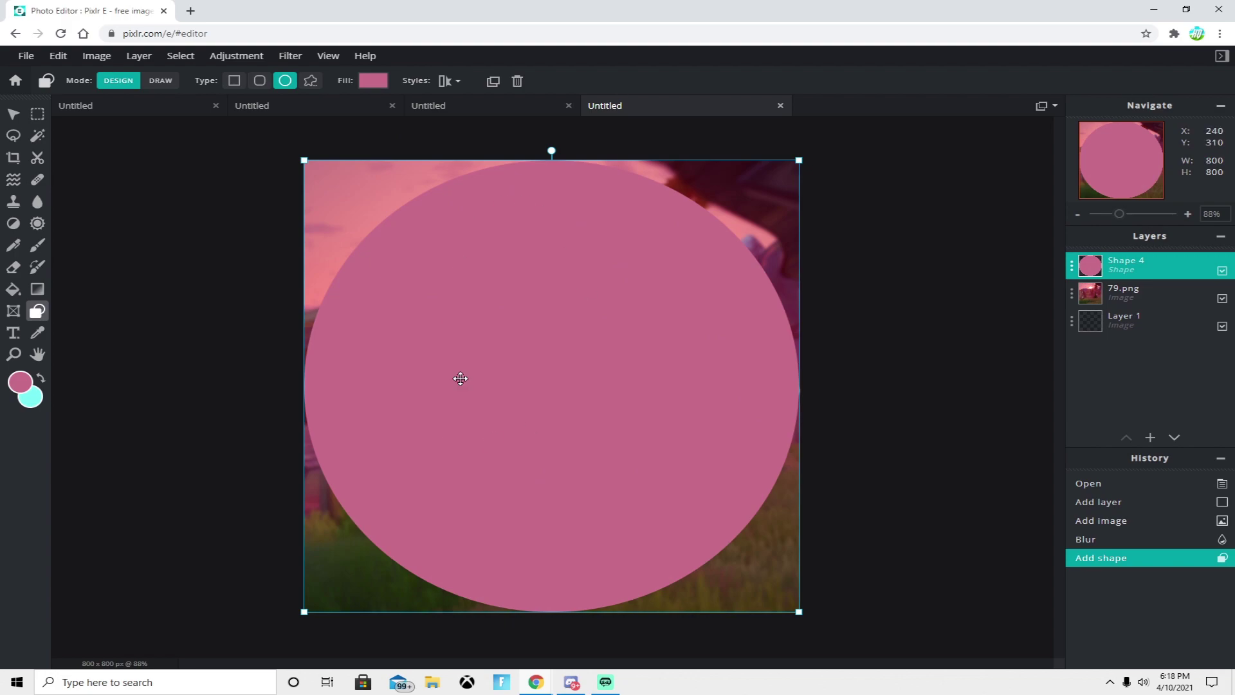
Step: Change the ellipse's fill color to white
{"action": "left_click", "coordinate": [374, 81]}
{"action": "left_click", "coordinate": [288, 167]}
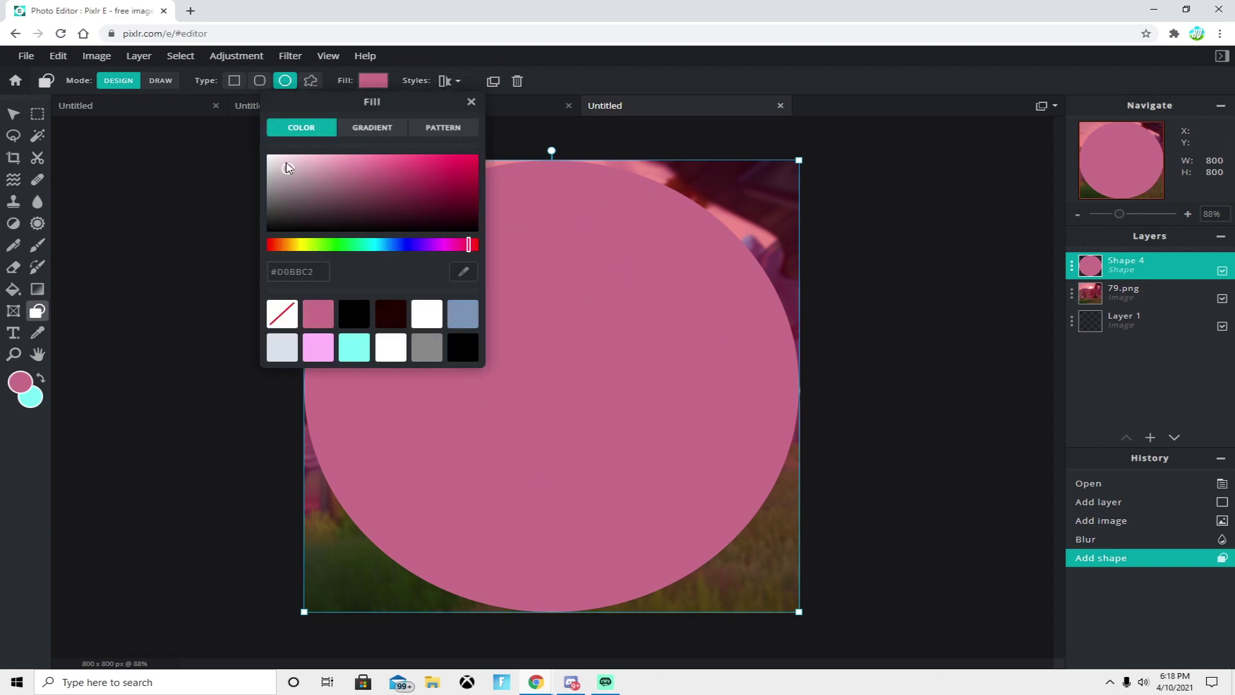
{"action": "left_click_drag", "start_coordinate": [287, 167], "coordinate": [267, 155]}
{"action": "left_click", "coordinate": [585, 220]}
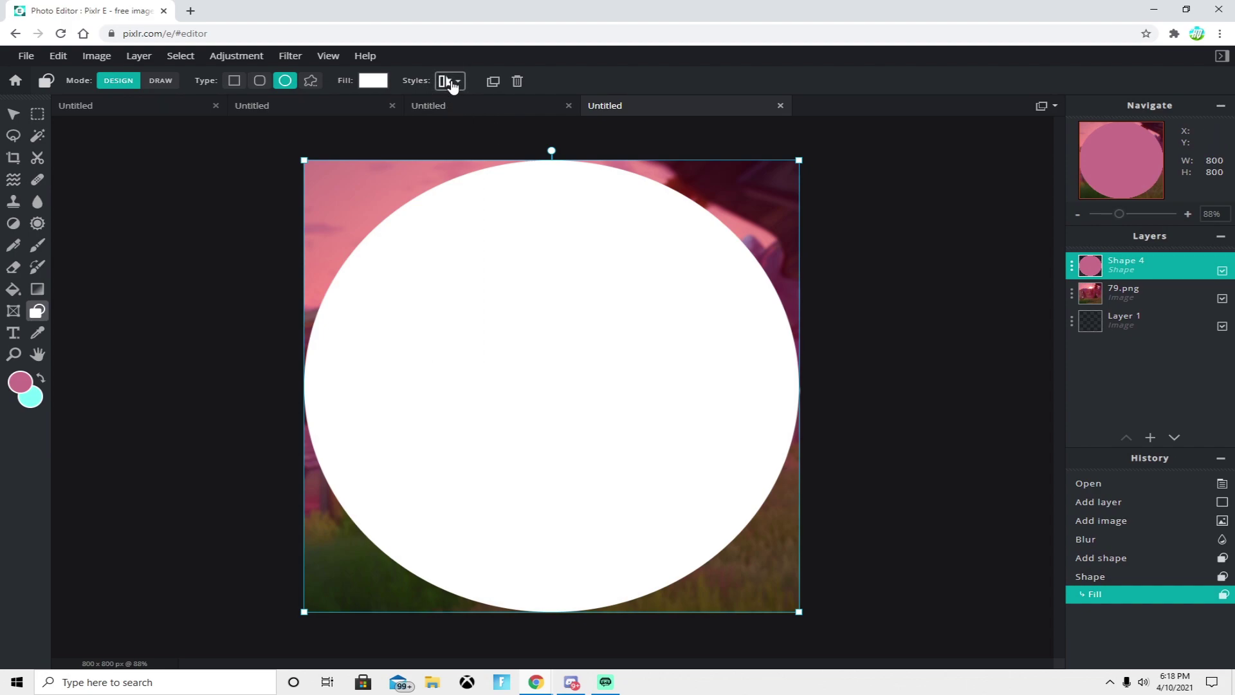
Step: Give the ellipse a white outline of size 15 and set its fill to none
{"action": "left_click", "coordinate": [450, 81]}
{"action": "left_click", "coordinate": [512, 132]}
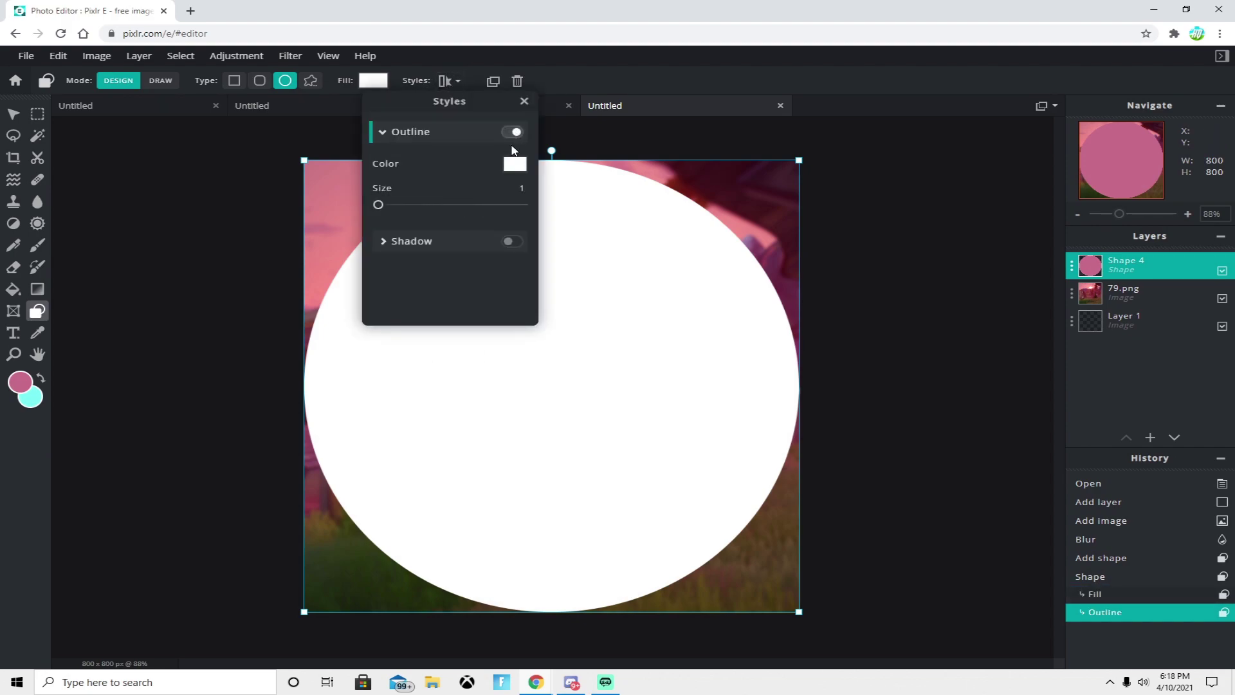
{"action": "left_click", "coordinate": [373, 80]}
{"action": "left_click", "coordinate": [282, 313]}
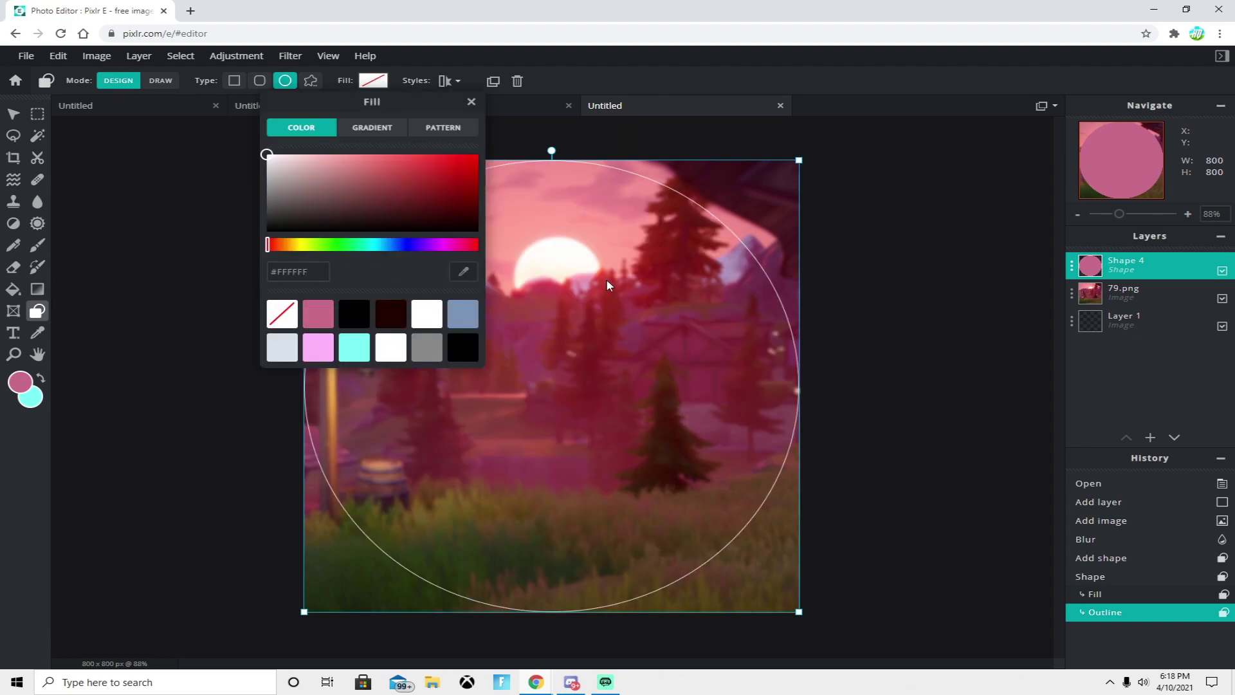
{"action": "left_click", "coordinate": [471, 102]}
{"action": "left_click", "coordinate": [449, 81]}
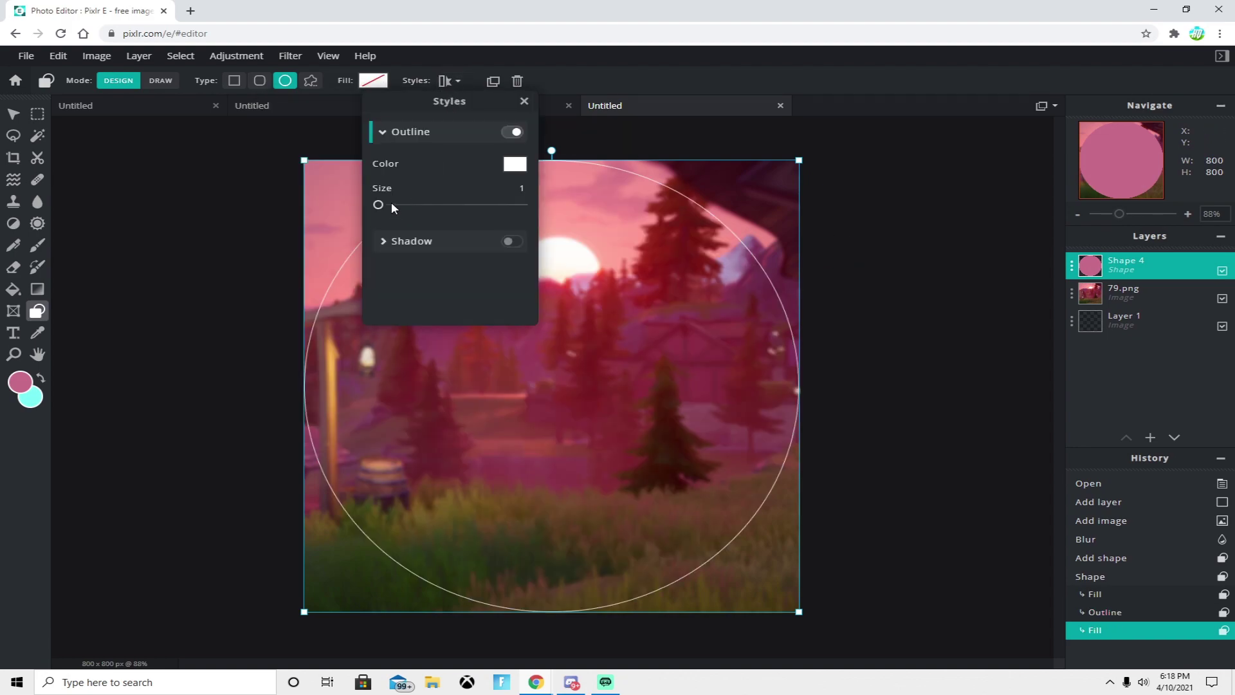
{"action": "mouse_move", "coordinate": [392, 204]}
{"action": "left_mouse_down"}
{"action": "mouse_move", "coordinate": [410, 207]}
{"action": "mouse_move", "coordinate": [400, 210]}
{"action": "left_mouse_up"}
{"action": "left_click", "coordinate": [808, 320]}
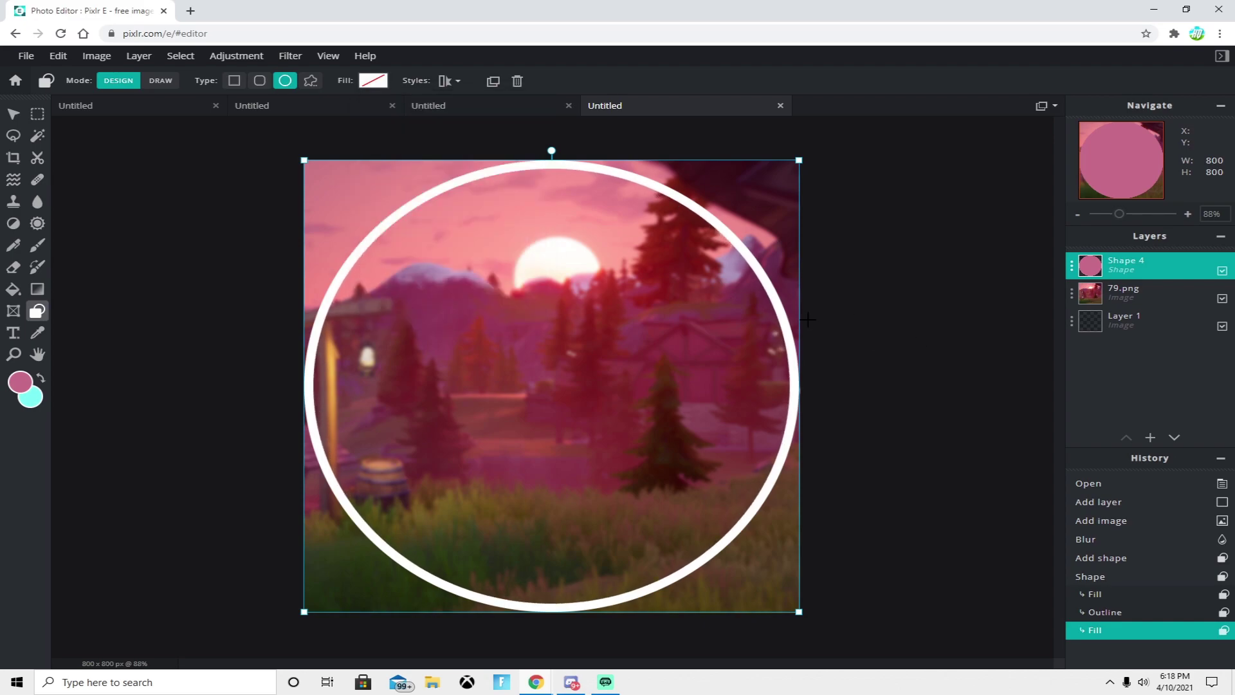
Step: Turn on the black shadow style for the white ring
{"action": "scroll", "coordinate": [684, 309], "scroll_direction": "up", "scroll_amount": 1}
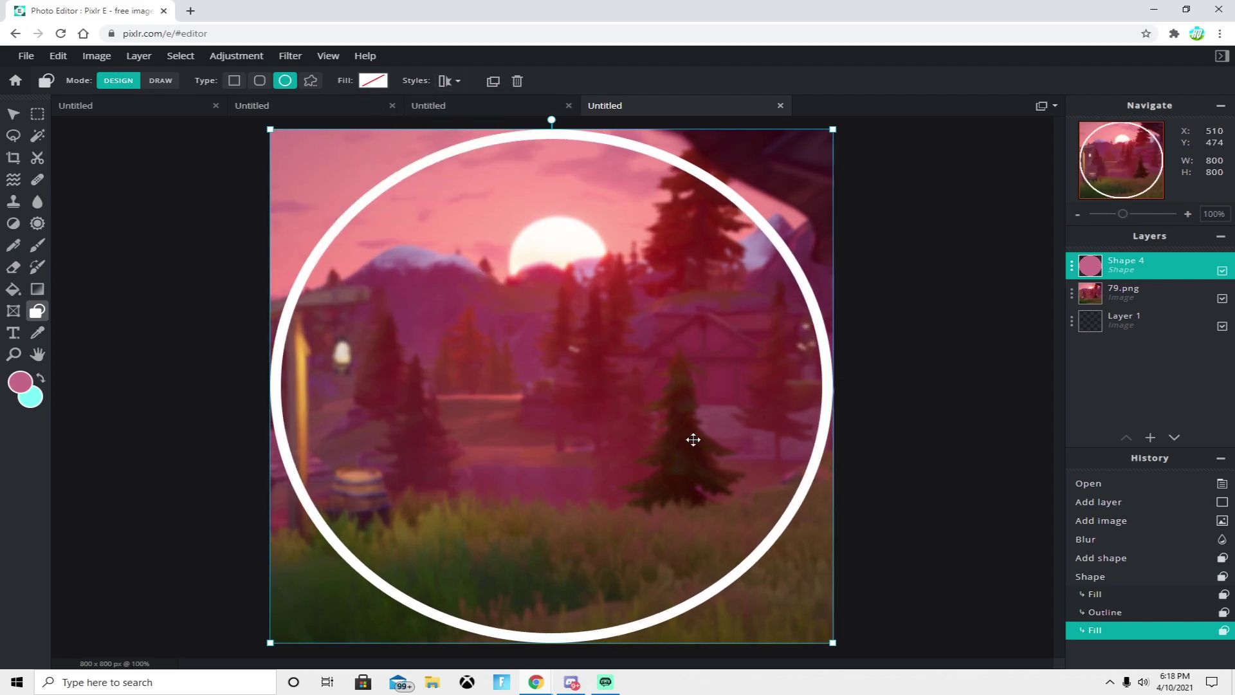
{"action": "scroll", "coordinate": [693, 440], "scroll_direction": "down", "scroll_amount": 2}
{"action": "scroll", "coordinate": [671, 325], "scroll_direction": "up", "scroll_amount": 2}
{"action": "scroll", "coordinate": [595, 247], "scroll_direction": "down", "scroll_amount": 1}
{"action": "left_click", "coordinate": [449, 80]}
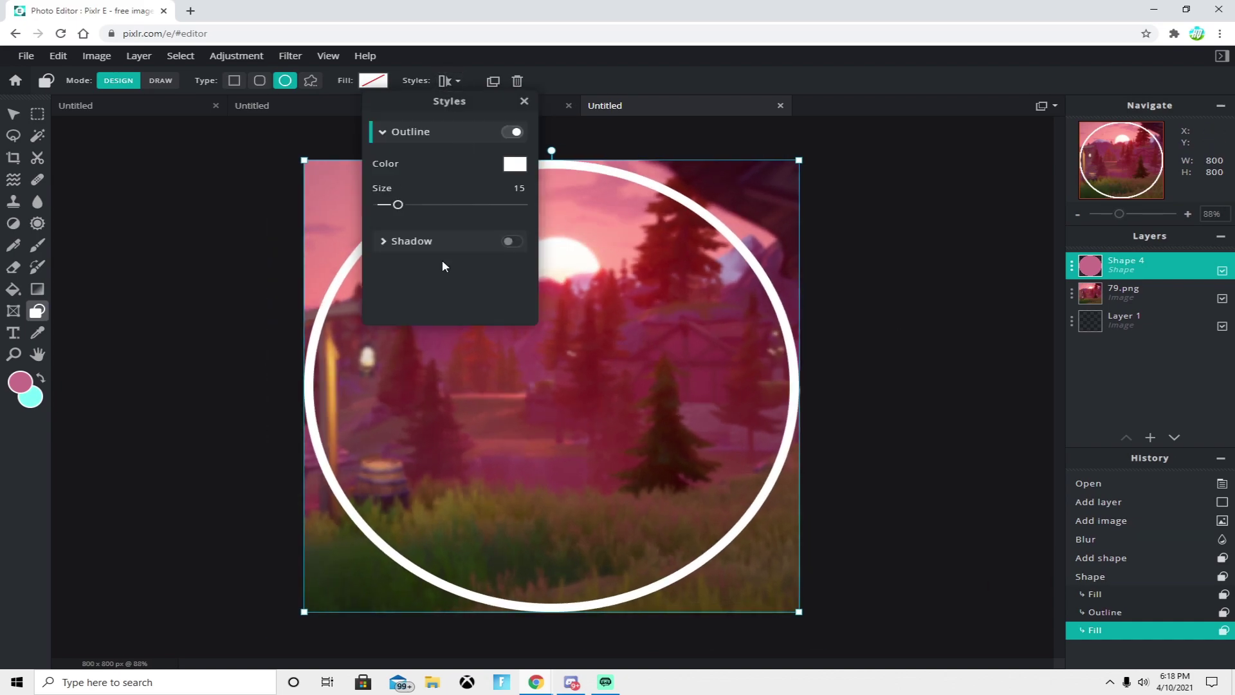
{"action": "left_click", "coordinate": [511, 242]}
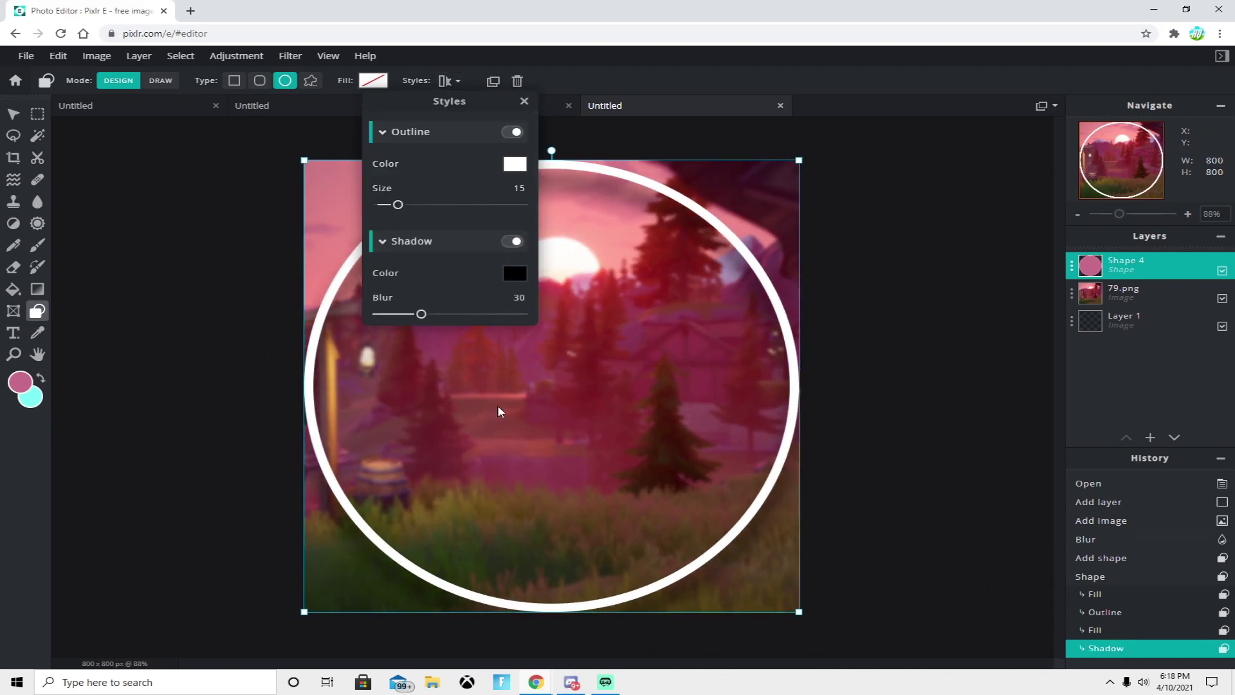
{"action": "left_click", "coordinate": [853, 203]}
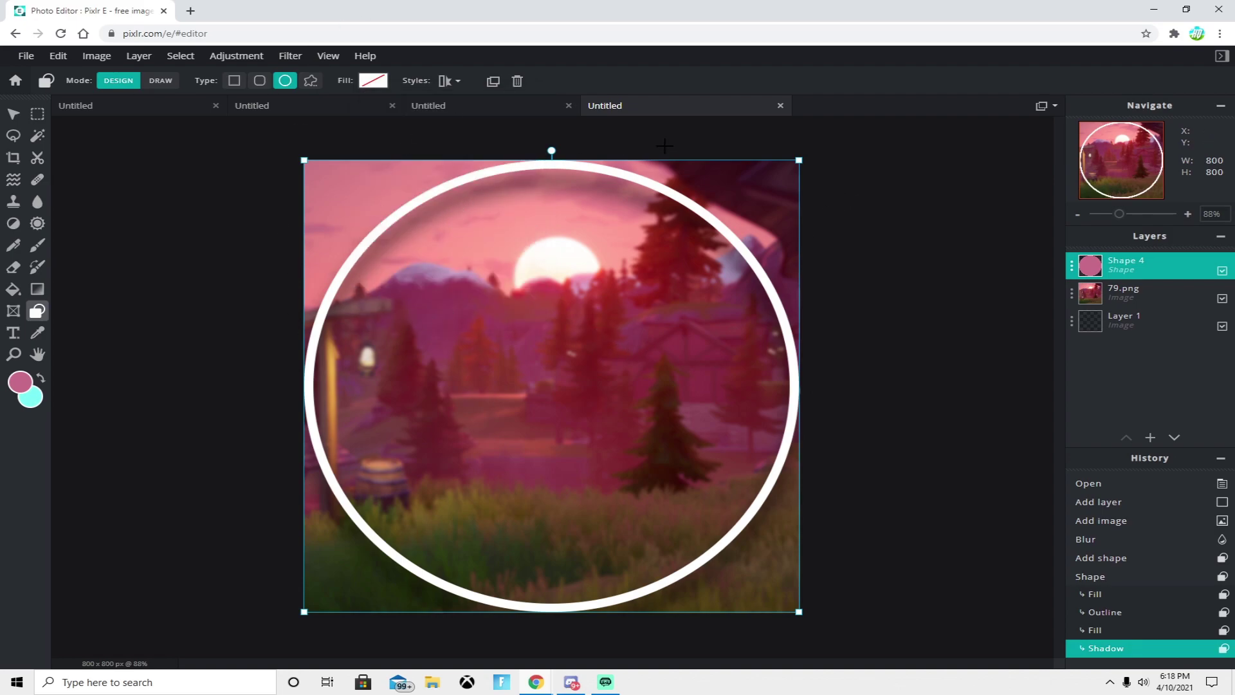
Step: Duplicate the ring shape and place the copy directly beneath the original in the layer order
{"action": "right_click", "coordinate": [545, 275]}
{"action": "left_click", "coordinate": [631, 384]}
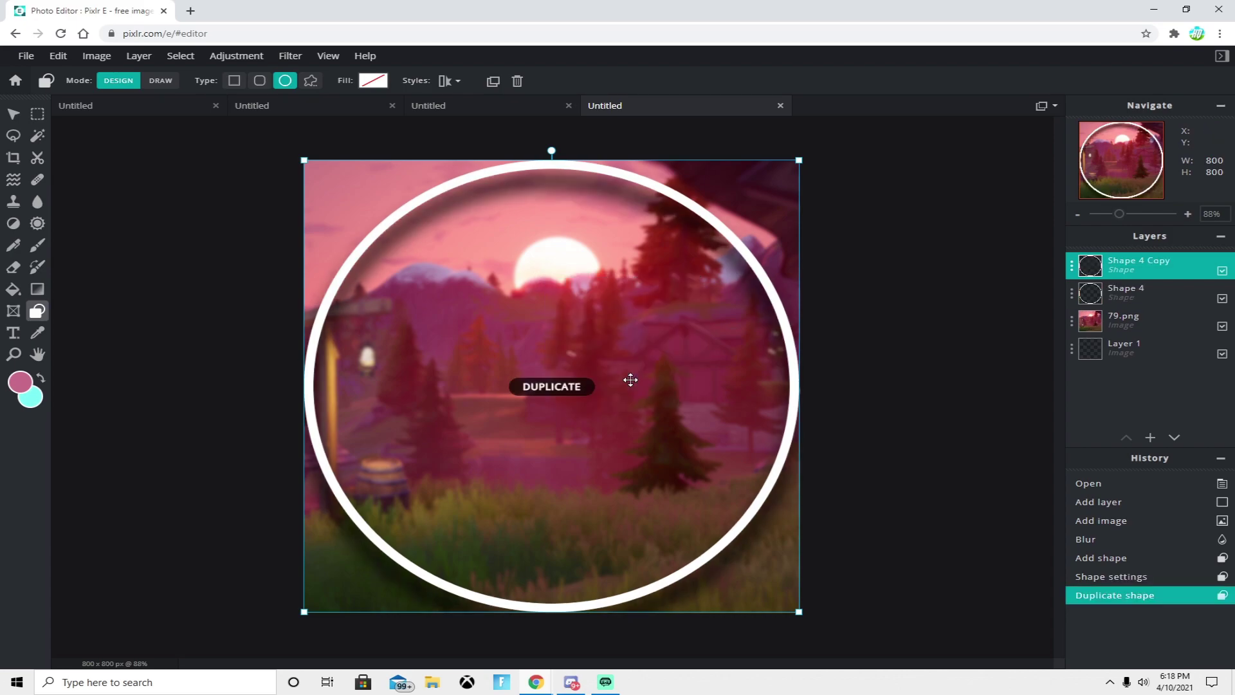
{"action": "left_click_drag", "start_coordinate": [1121, 274], "coordinate": [1117, 305]}
Step: Turn off both the outline and the shadow on the duplicated ring shape
{"action": "scroll", "coordinate": [682, 174], "scroll_direction": "up", "scroll_amount": 1}
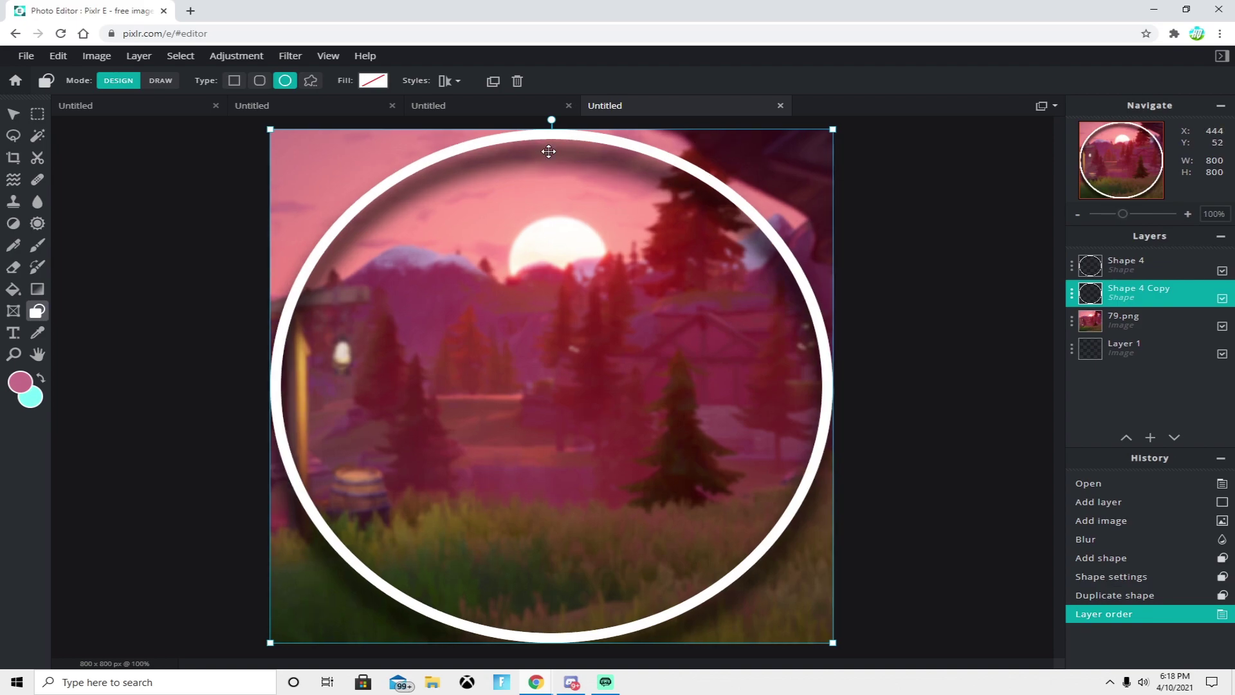
{"action": "left_click", "coordinate": [449, 80]}
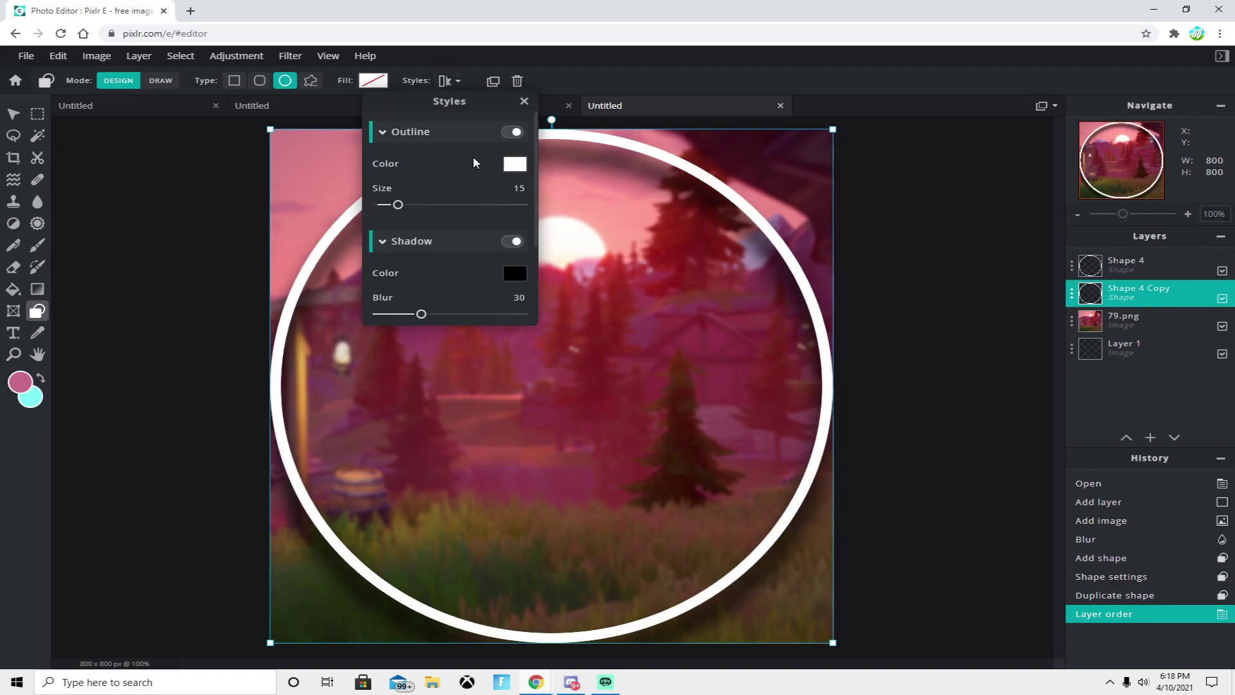
{"action": "left_click", "coordinate": [512, 133]}
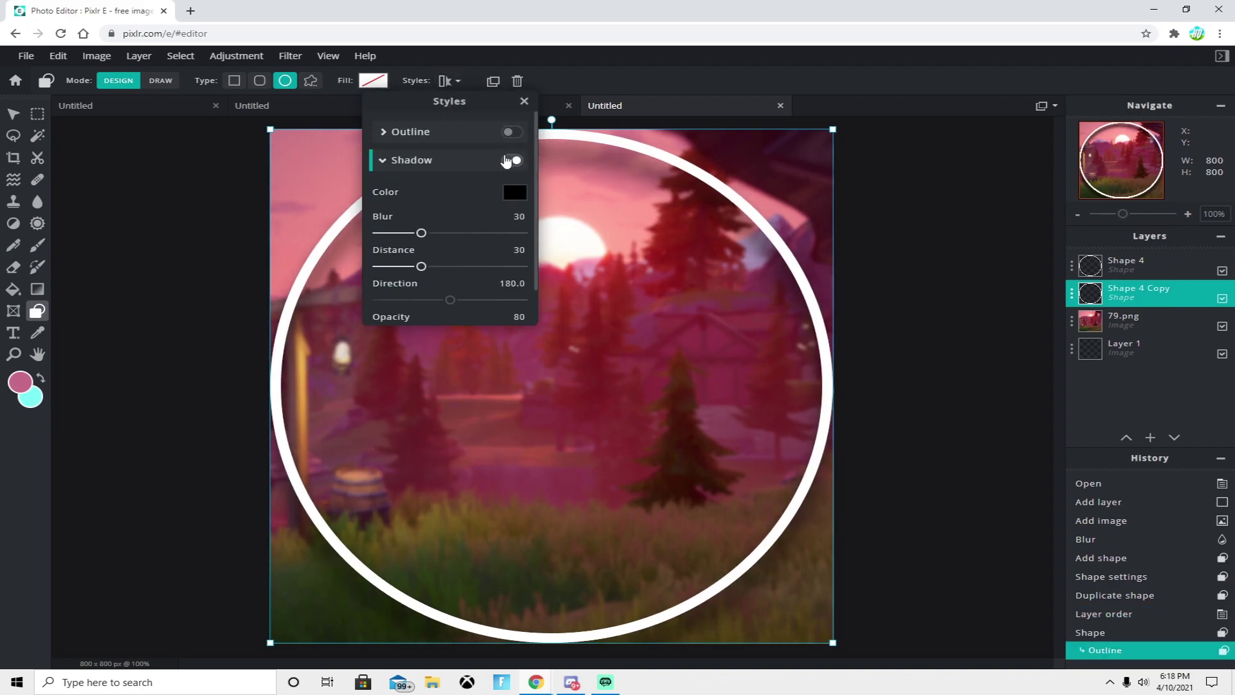
{"action": "left_click", "coordinate": [510, 161]}
Step: Fill the duplicated circle with the saved dark pink swatch
{"action": "left_click", "coordinate": [376, 81]}
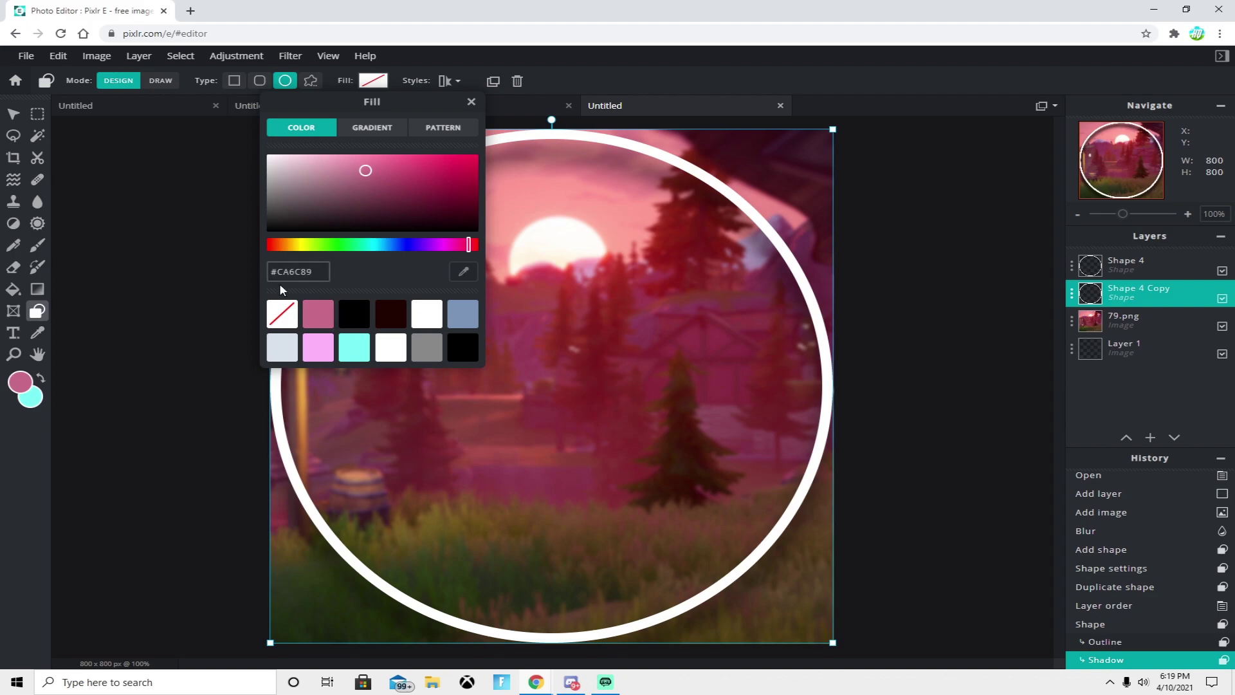
{"action": "left_click", "coordinate": [319, 315]}
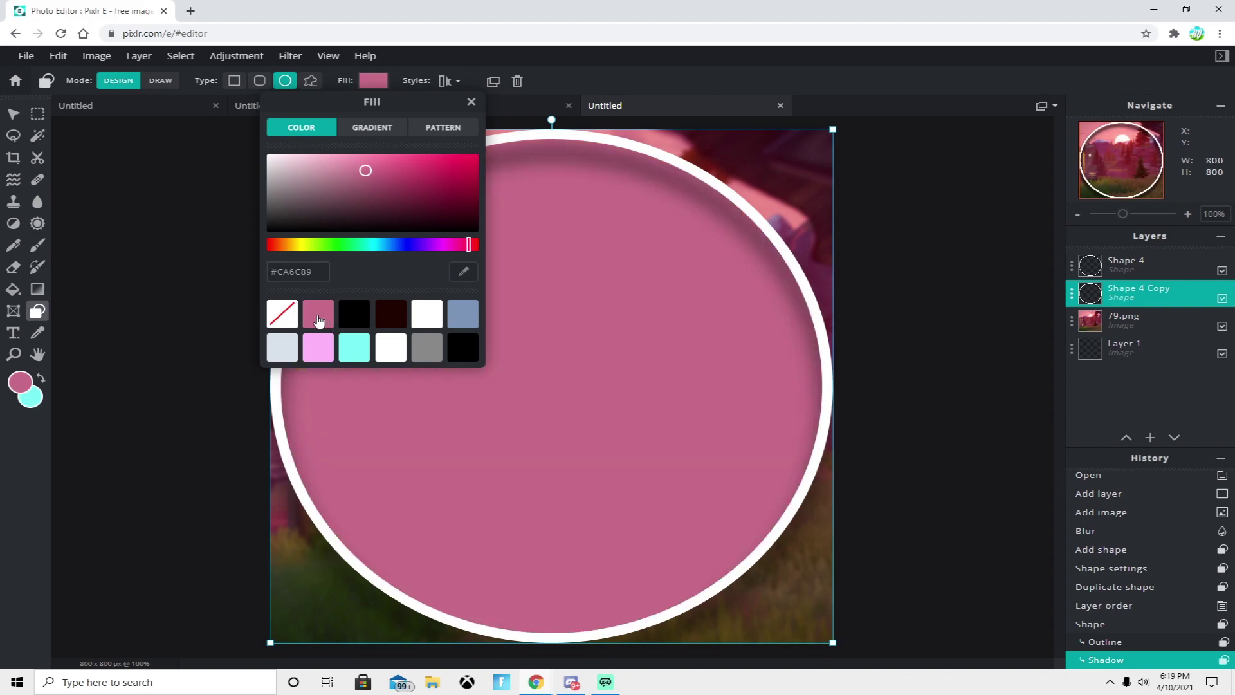
{"action": "left_click", "coordinate": [503, 238]}
{"action": "scroll", "coordinate": [568, 342], "scroll_direction": "down", "scroll_amount": 1}
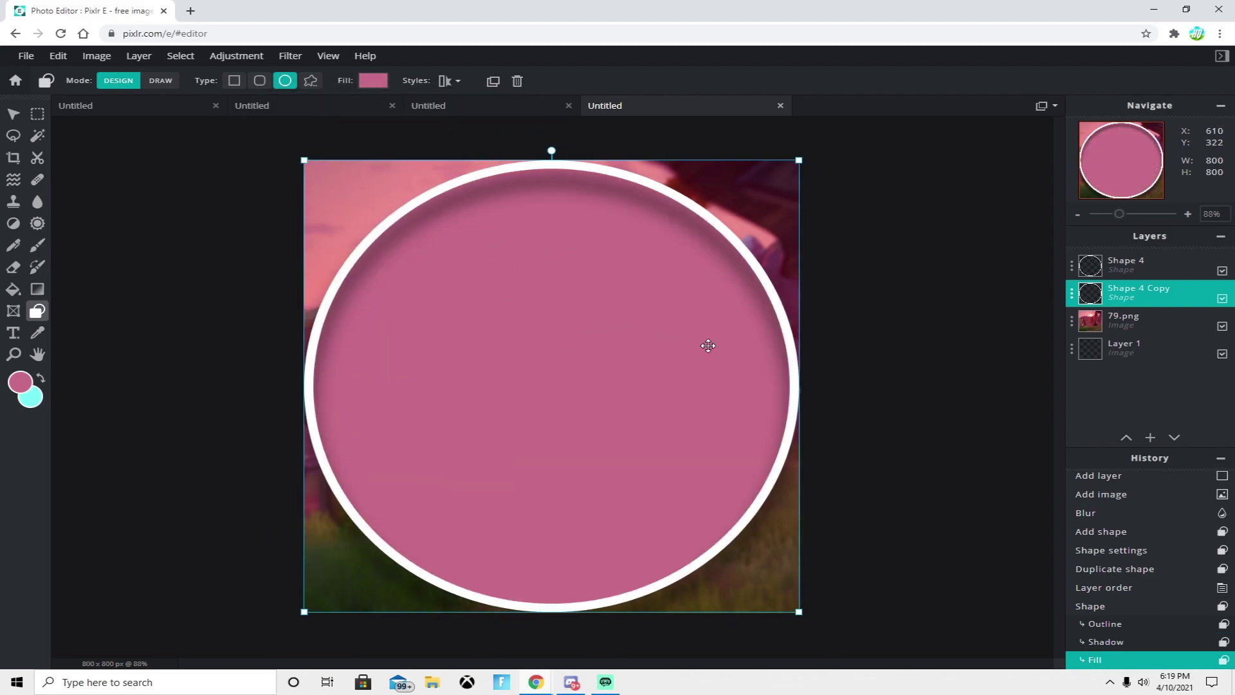
Step: Lower the Transparency setting of the Shape 4 Copy layer to make the pink circle semi-transparent
{"action": "scroll", "coordinate": [513, 292], "scroll_direction": "up", "scroll_amount": 1}
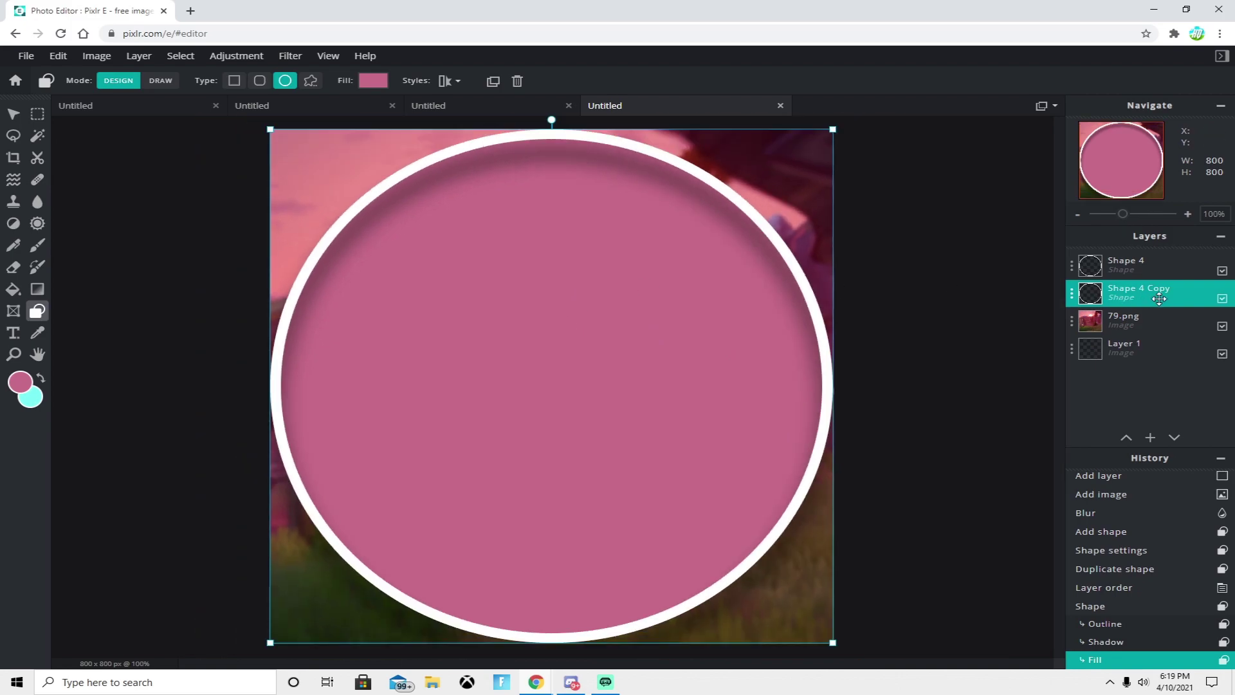
{"action": "left_click", "coordinate": [1106, 299]}
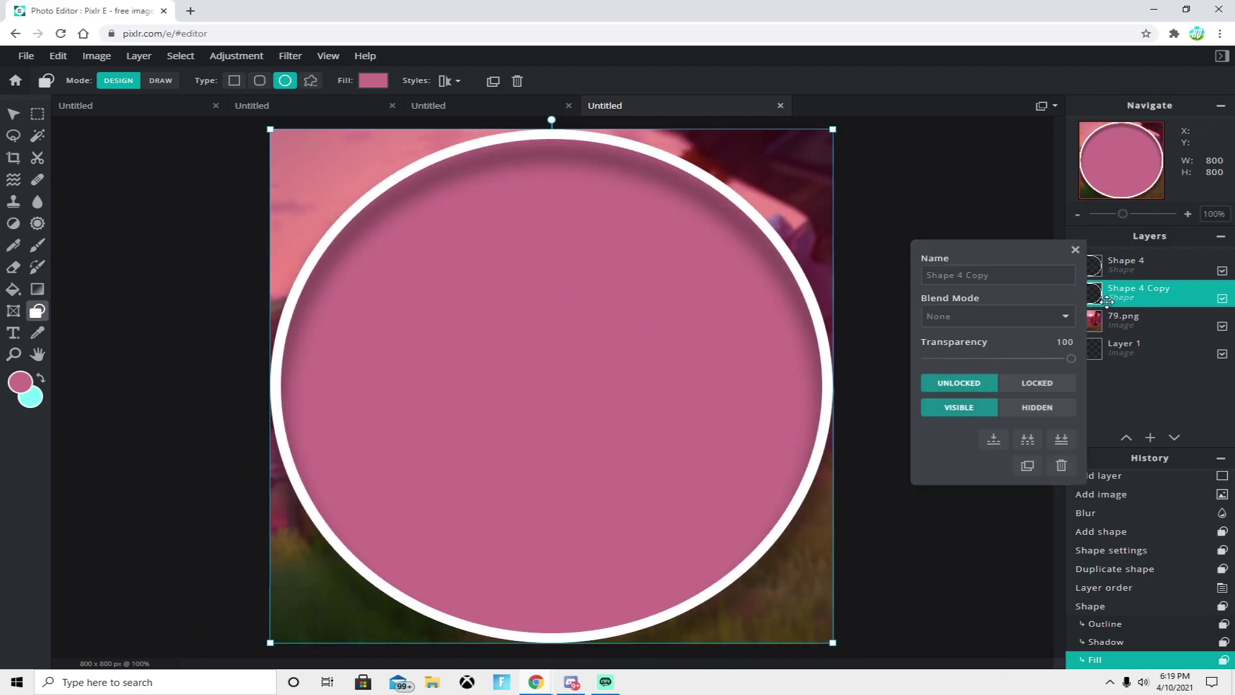
{"action": "left_click_drag", "start_coordinate": [1023, 357], "coordinate": [1000, 360]}
{"action": "left_click", "coordinate": [629, 346]}
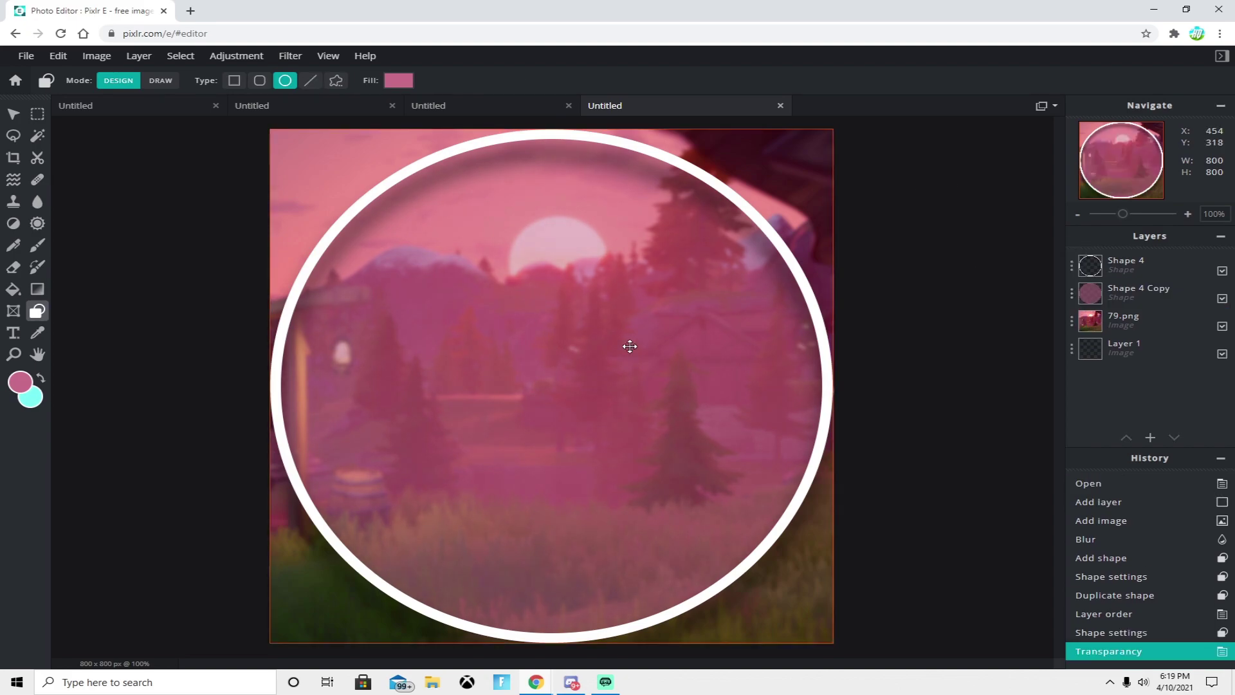
Step: Add the white topographic pattern image from the computer as a new layer
{"action": "left_click", "coordinate": [138, 56]}
{"action": "left_click", "coordinate": [176, 110]}
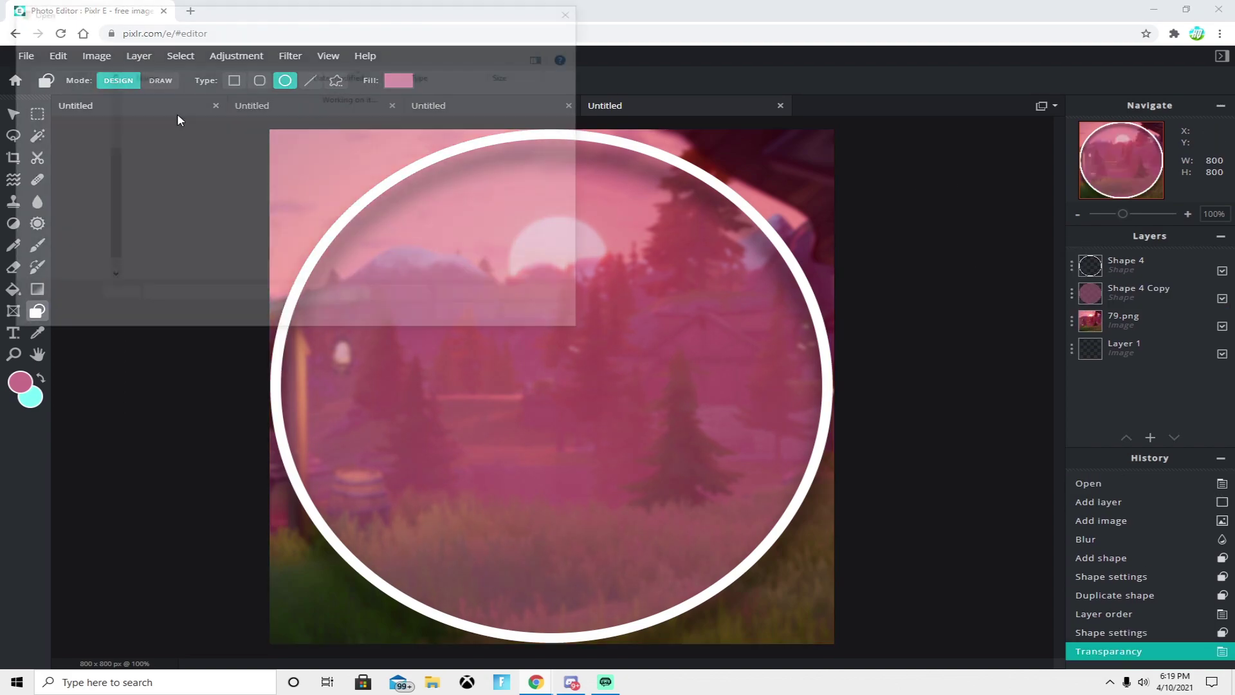
{"action": "double_click", "coordinate": [206, 202]}
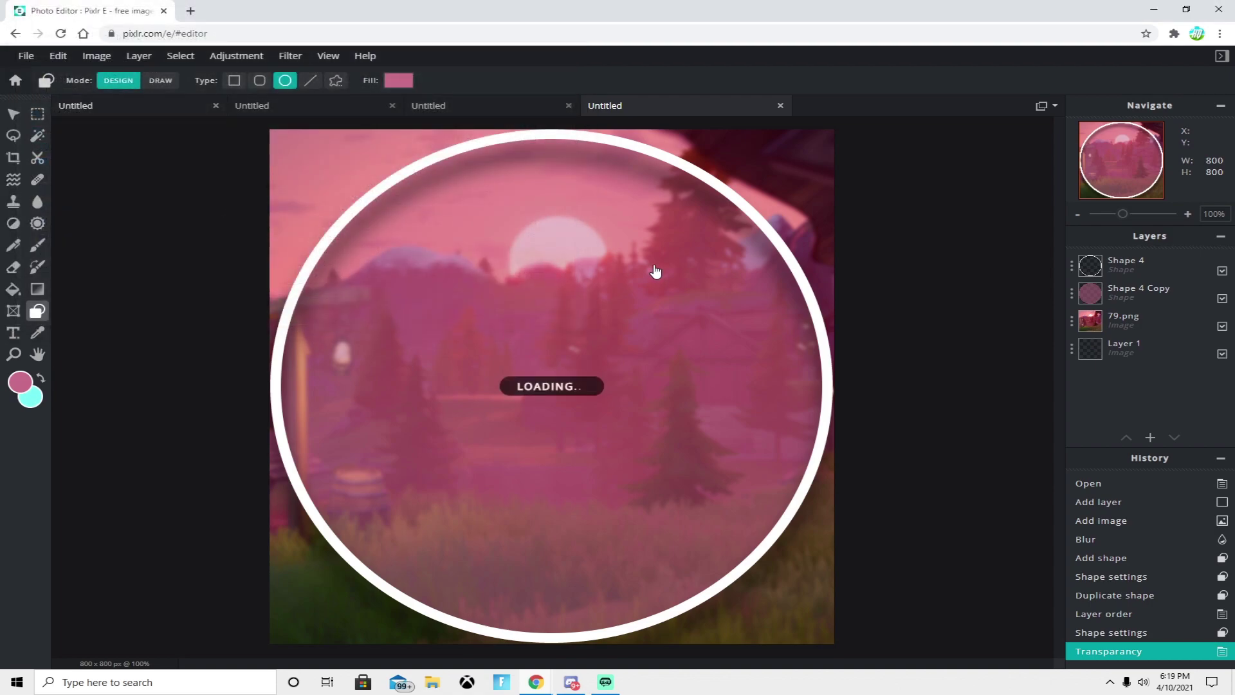
{"action": "mouse_move", "coordinate": [661, 321]}
{"action": "left_mouse_down"}
{"action": "mouse_move", "coordinate": [688, 346]}
{"action": "mouse_move", "coordinate": [660, 321]}
{"action": "left_mouse_up"}
{"action": "key", "text": "ctrl+z"}
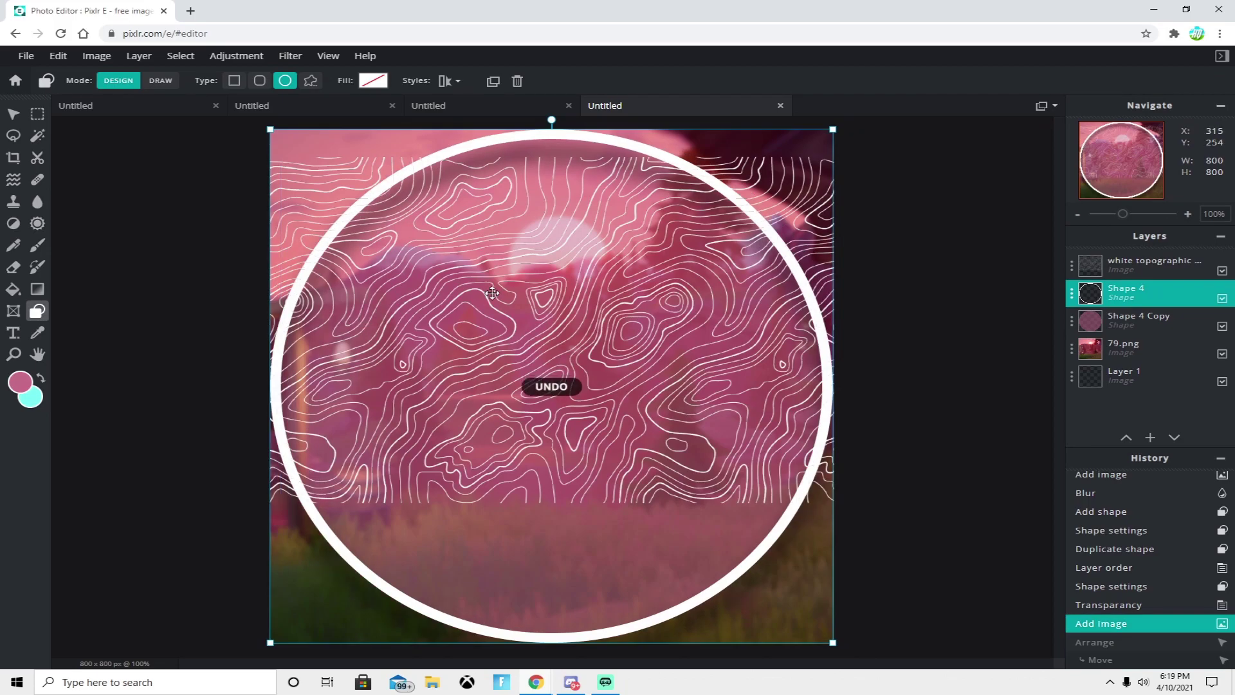
Step: Enlarge the topographic pattern to about 3401 × 1912 px and position it to cover the entire canvas
{"action": "left_click", "coordinate": [13, 114]}
{"action": "left_click_drag", "start_coordinate": [515, 321], "coordinate": [798, 415]}
{"action": "left_click_drag", "start_coordinate": [584, 353], "coordinate": [843, 441]}
{"action": "left_click_drag", "start_coordinate": [708, 392], "coordinate": [832, 440]}
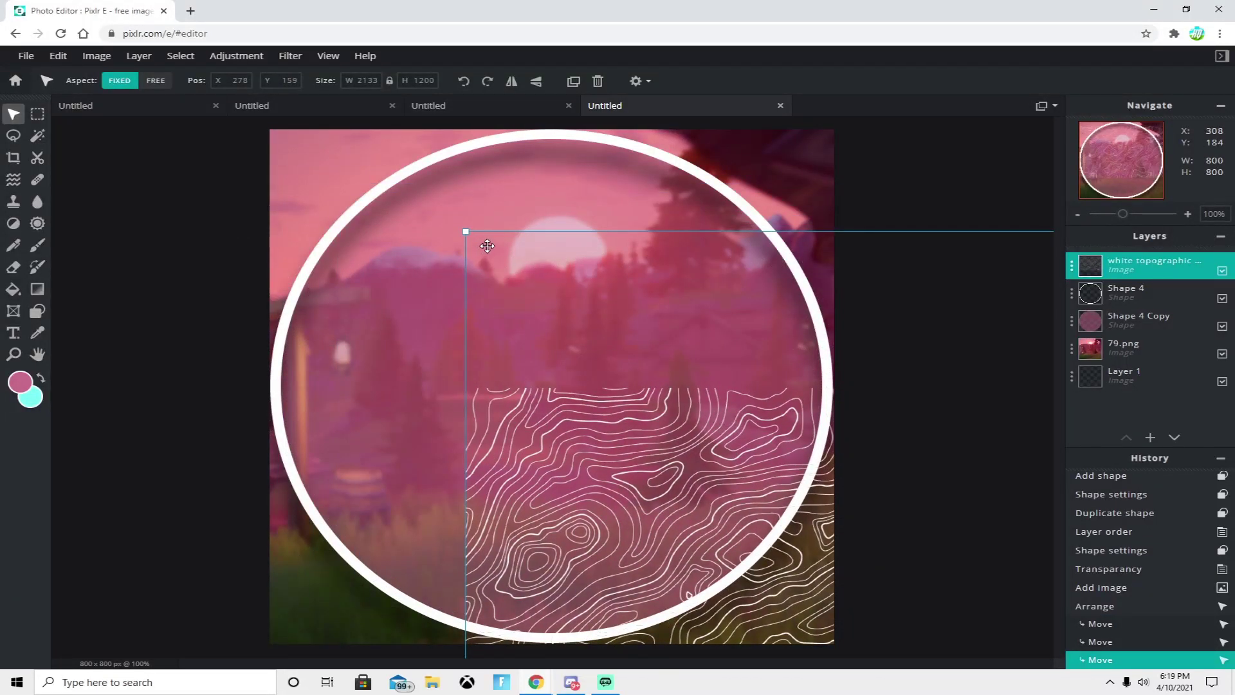
{"action": "left_click_drag", "start_coordinate": [465, 232], "coordinate": [339, 157]}
{"action": "left_click_drag", "start_coordinate": [339, 157], "coordinate": [528, 244]}
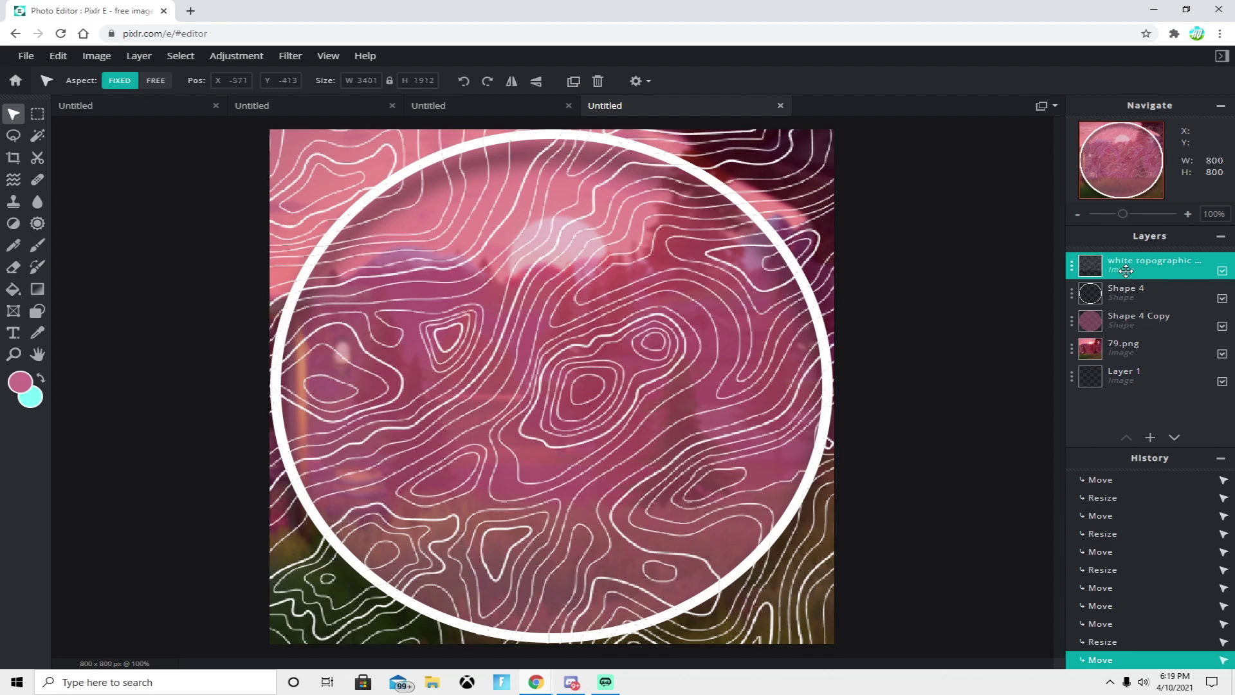
Step: Move the topographic pattern layer beneath the pink circle and above 79.png, and select the Shape 4 ring
{"action": "left_click_drag", "start_coordinate": [1126, 271], "coordinate": [1120, 320]}
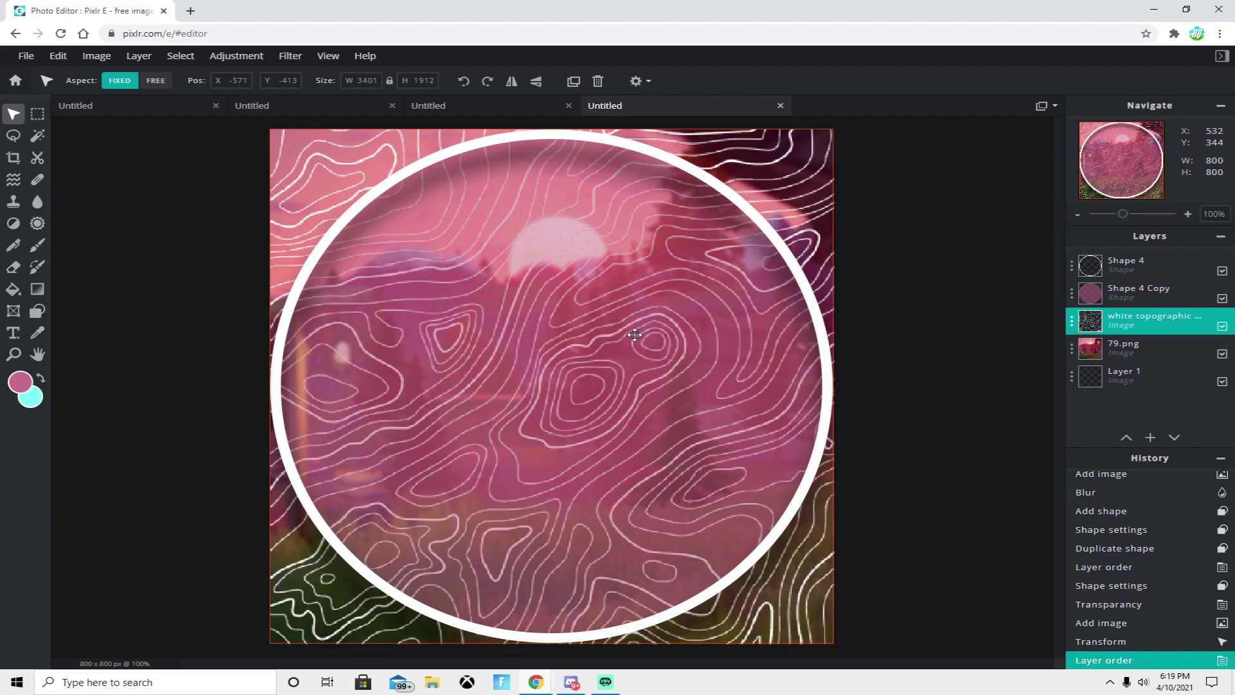
{"action": "left_click", "coordinate": [294, 145]}
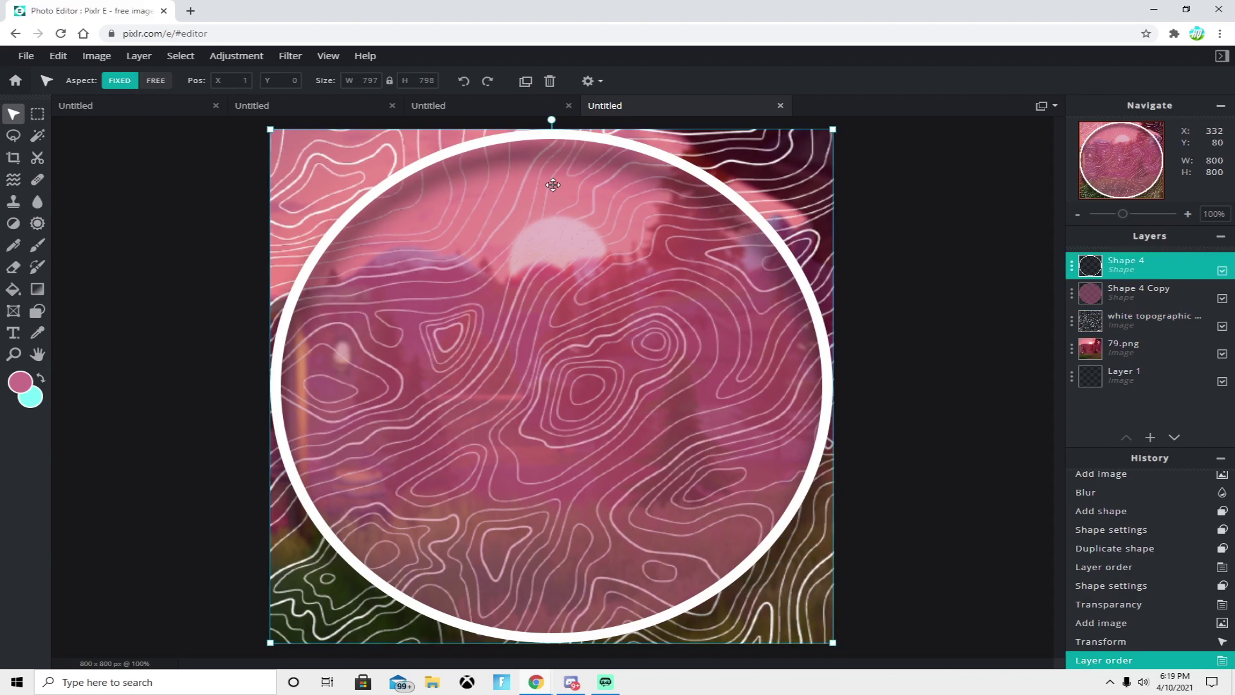
{"action": "left_click_drag", "start_coordinate": [552, 184], "coordinate": [549, 183]}
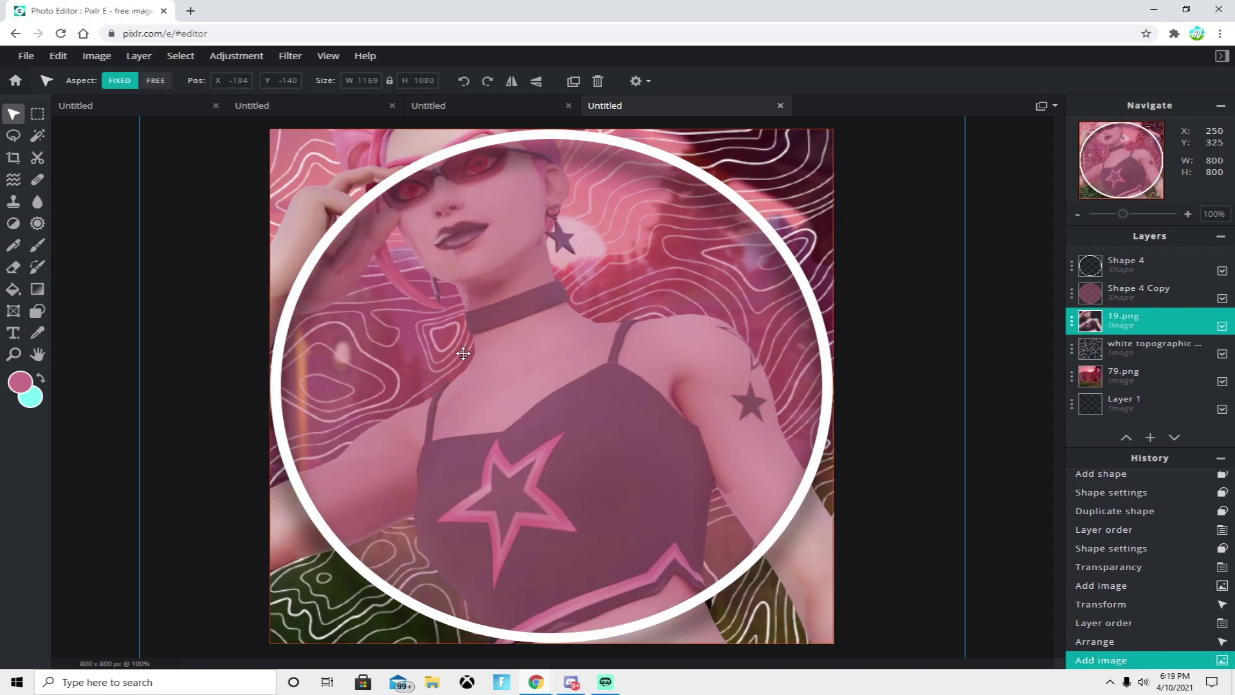
{"action": "left_click", "coordinate": [296, 150]}
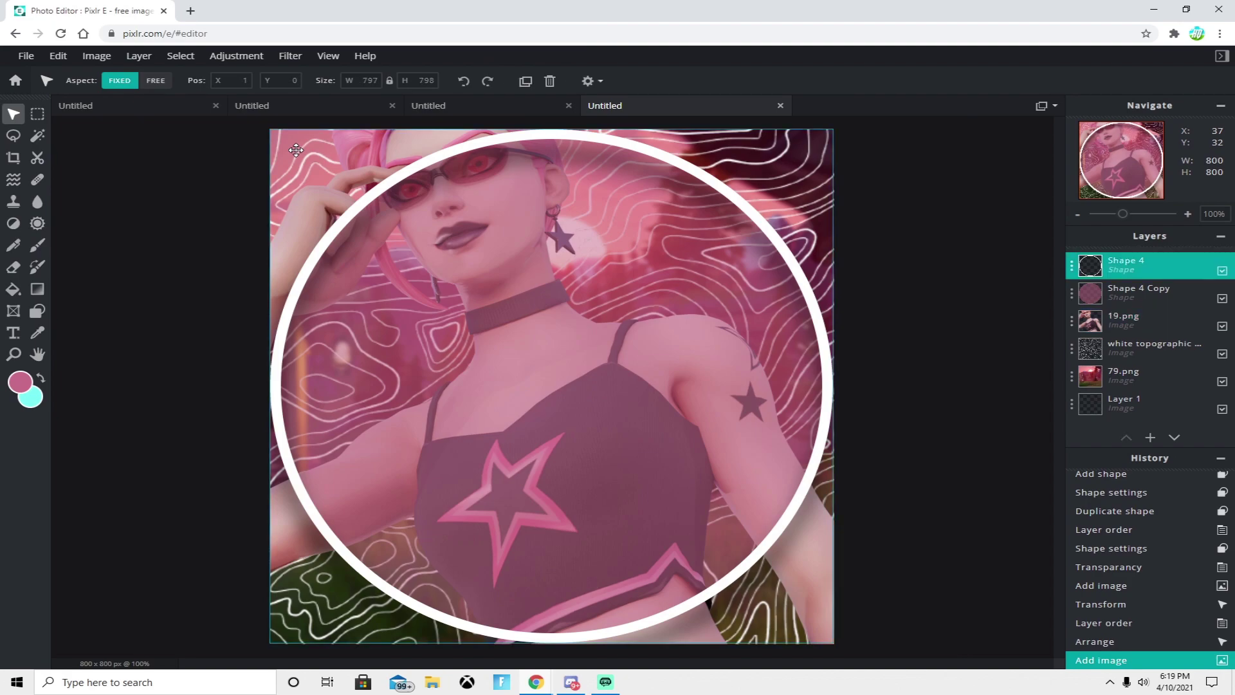
{"action": "mouse_move", "coordinate": [296, 149]}
{"action": "left_mouse_down"}
{"action": "mouse_move", "coordinate": [297, 112]}
{"action": "mouse_move", "coordinate": [297, 142]}
{"action": "left_mouse_up"}
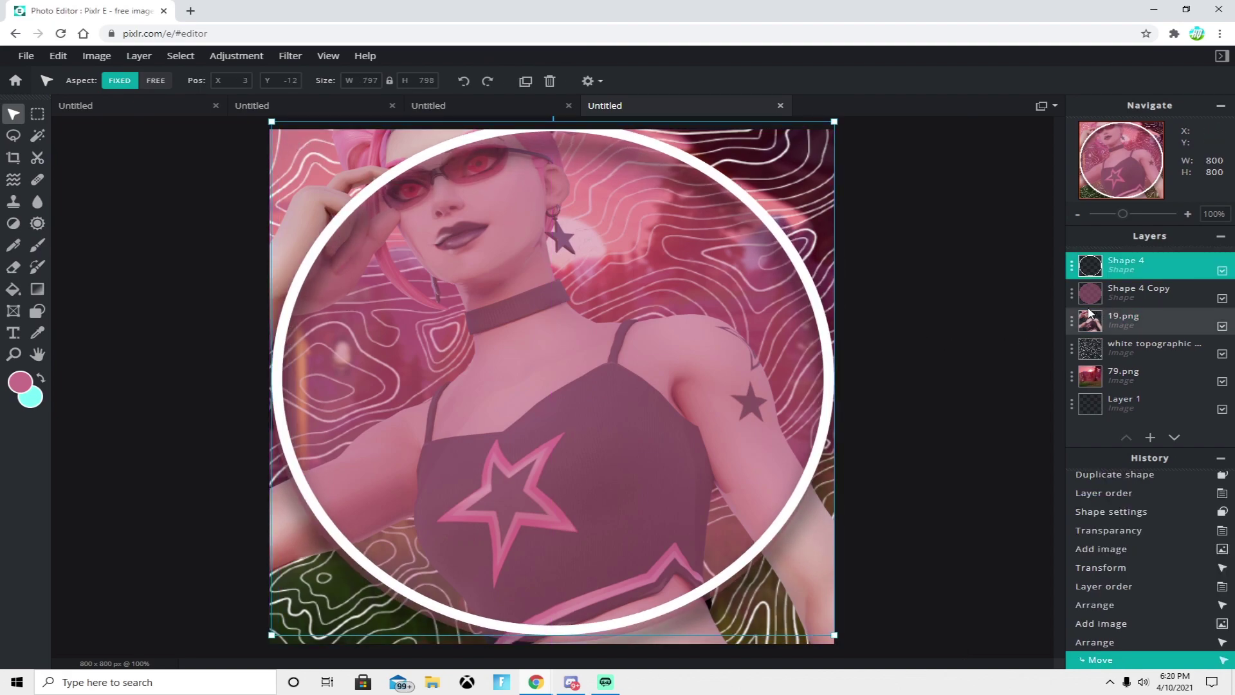
{"action": "key", "text": "ctrl+z"}
{"action": "key", "text": "ctrl+z"}
Step: Move the 19.png character layer to the top of the stack, scale it to about 864 × 798 px and position it within the circle
{"action": "left_click_drag", "start_coordinate": [1126, 322], "coordinate": [1139, 257]}
{"action": "left_click_drag", "start_coordinate": [448, 311], "coordinate": [485, 475]}
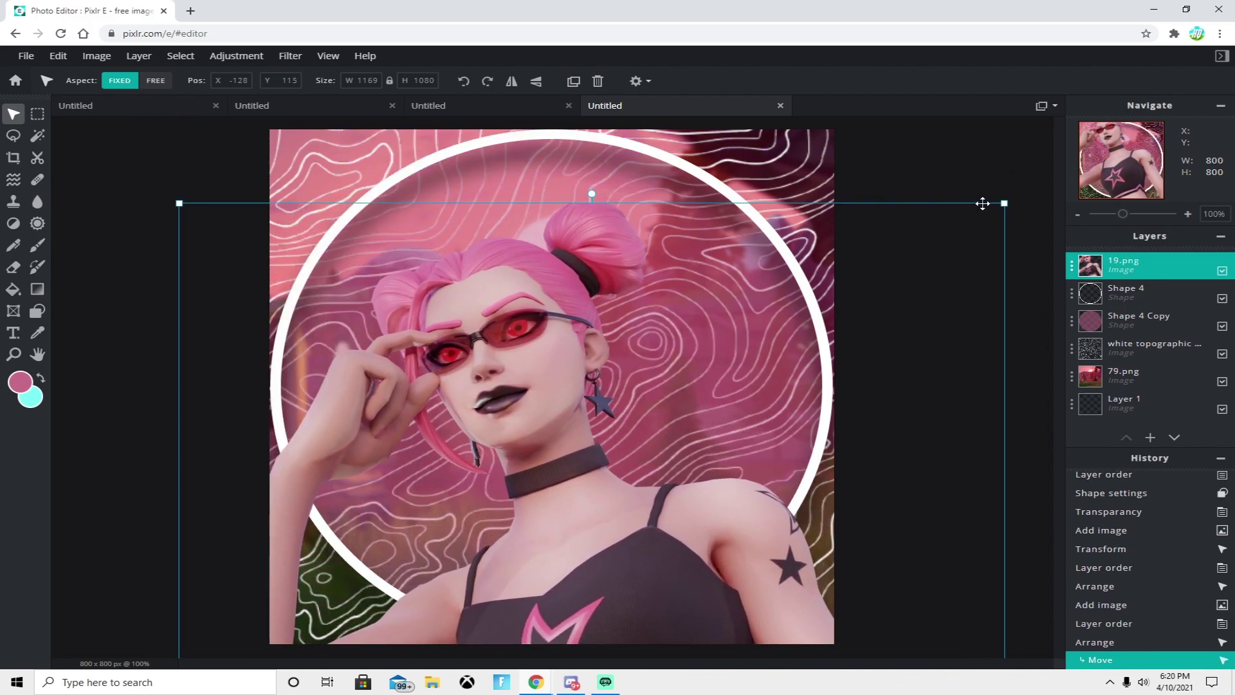
{"action": "left_click_drag", "start_coordinate": [1005, 205], "coordinate": [775, 238]}
{"action": "left_click_drag", "start_coordinate": [676, 330], "coordinate": [727, 255]}
{"action": "left_click", "coordinate": [727, 255]}
{"action": "left_click_drag", "start_coordinate": [826, 161], "coordinate": [843, 143]}
{"action": "left_click", "coordinate": [716, 235]}
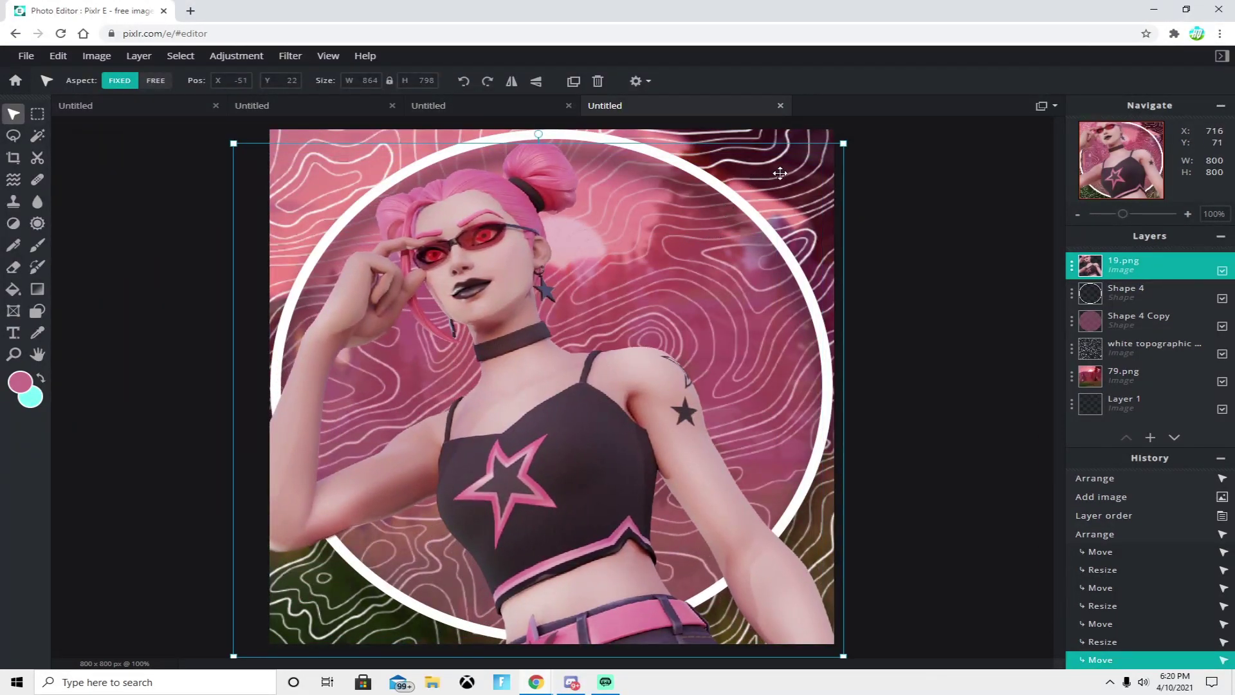
{"action": "left_click", "coordinate": [845, 143]}
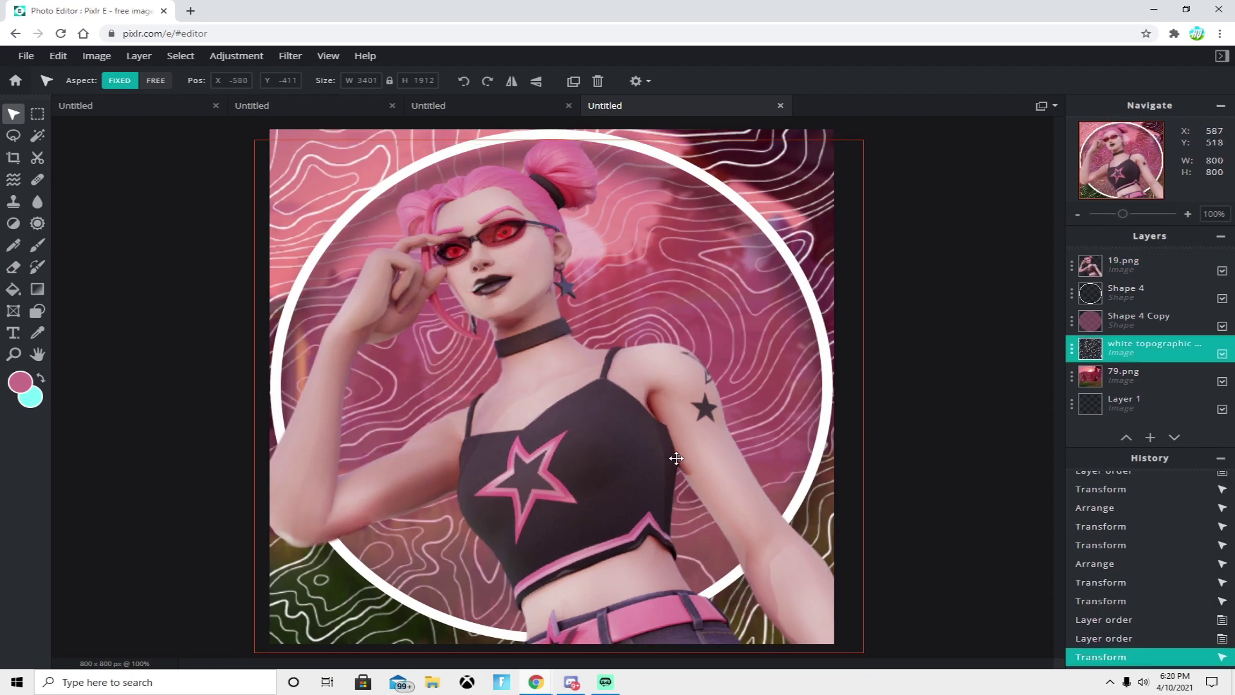
Step: Activate the Text tool and dismiss the premium advertisement covering the canvas
{"action": "left_click", "coordinate": [13, 333]}
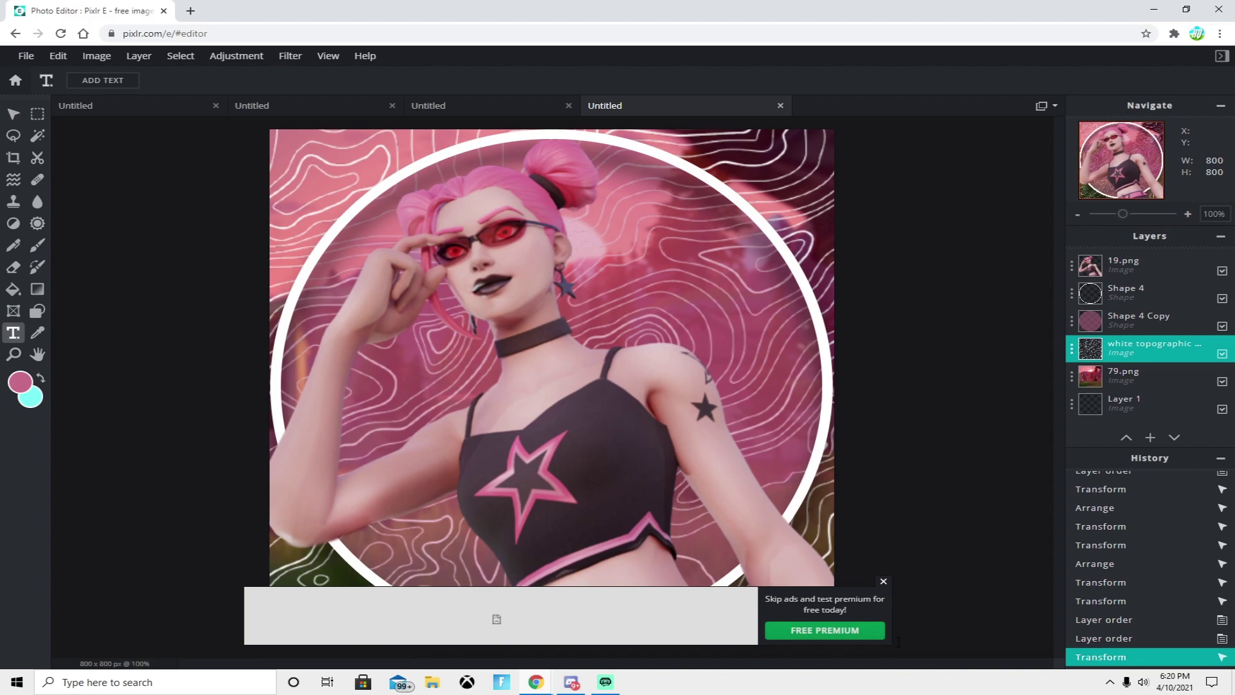
{"action": "left_click", "coordinate": [883, 581]}
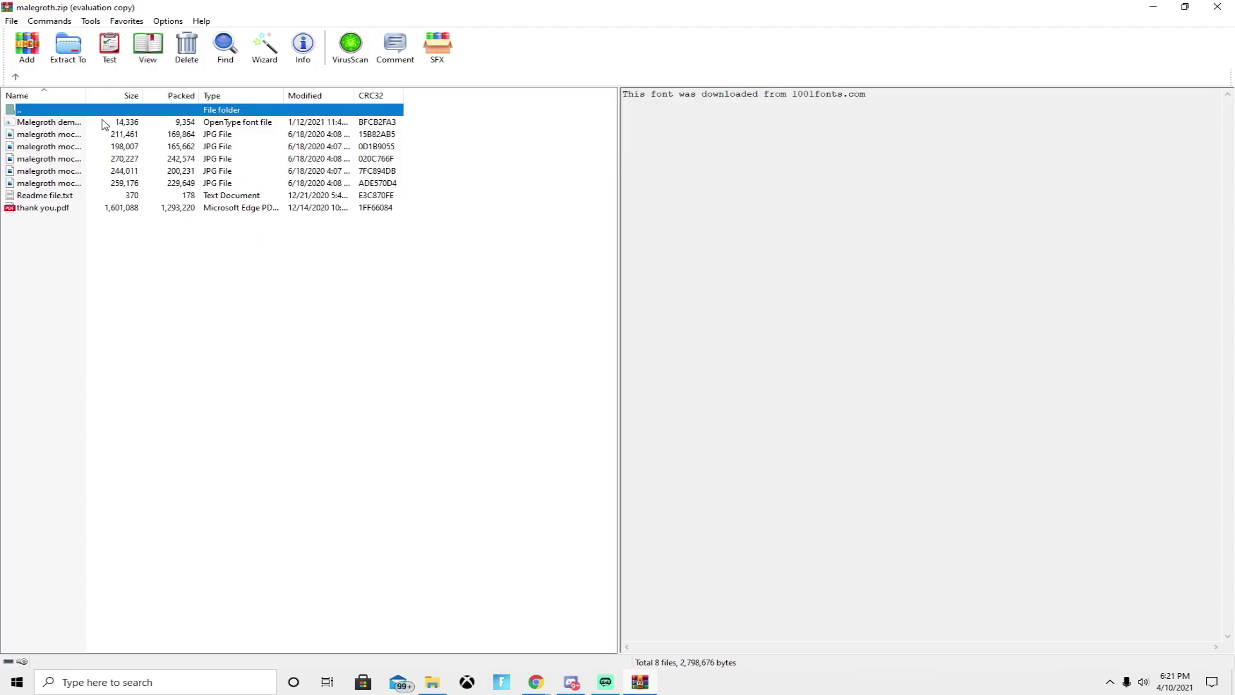
Step: Extract the Malegroth demo OpenType font from malegroth.zip to the Desktop, replace the existing file and close the archive
{"action": "left_click", "coordinate": [66, 123]}
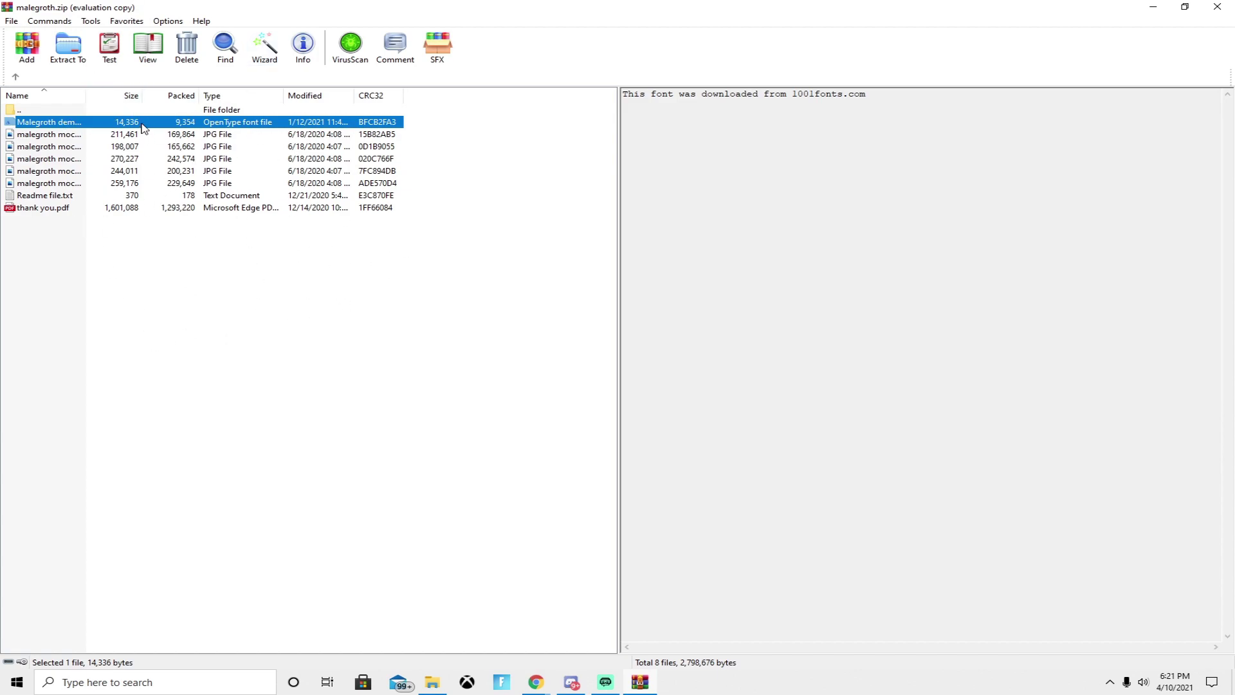
{"action": "left_click", "coordinate": [68, 49]}
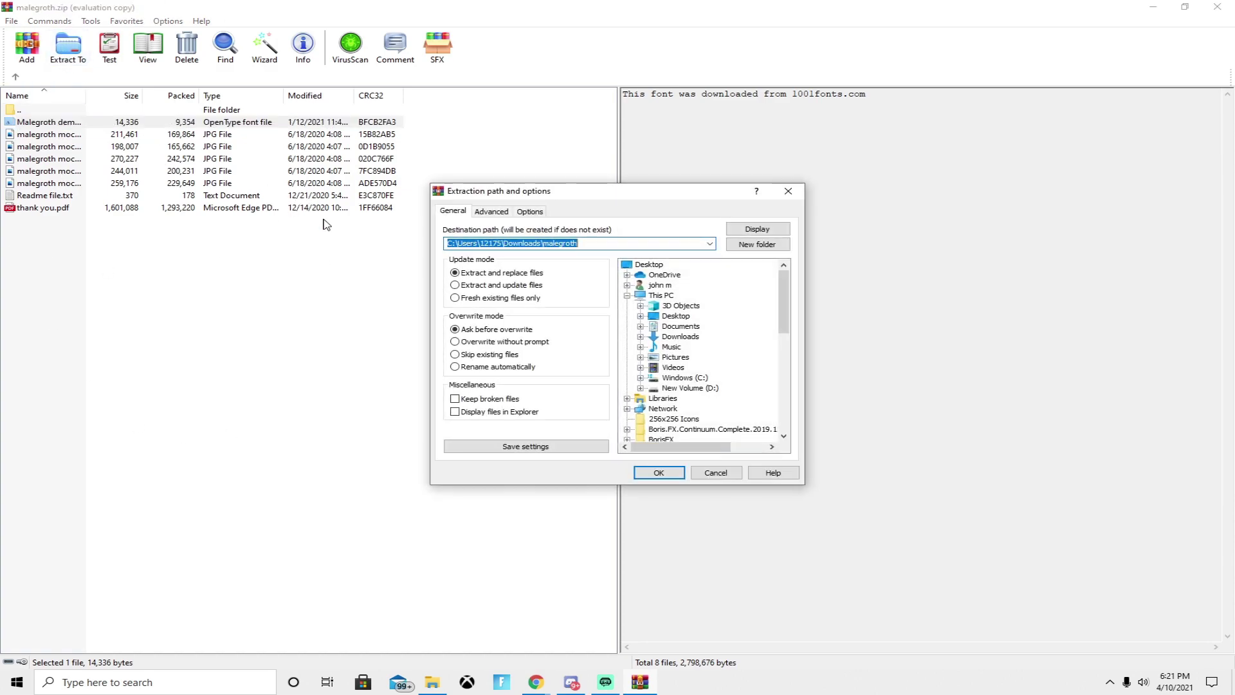
{"action": "left_click", "coordinate": [646, 264]}
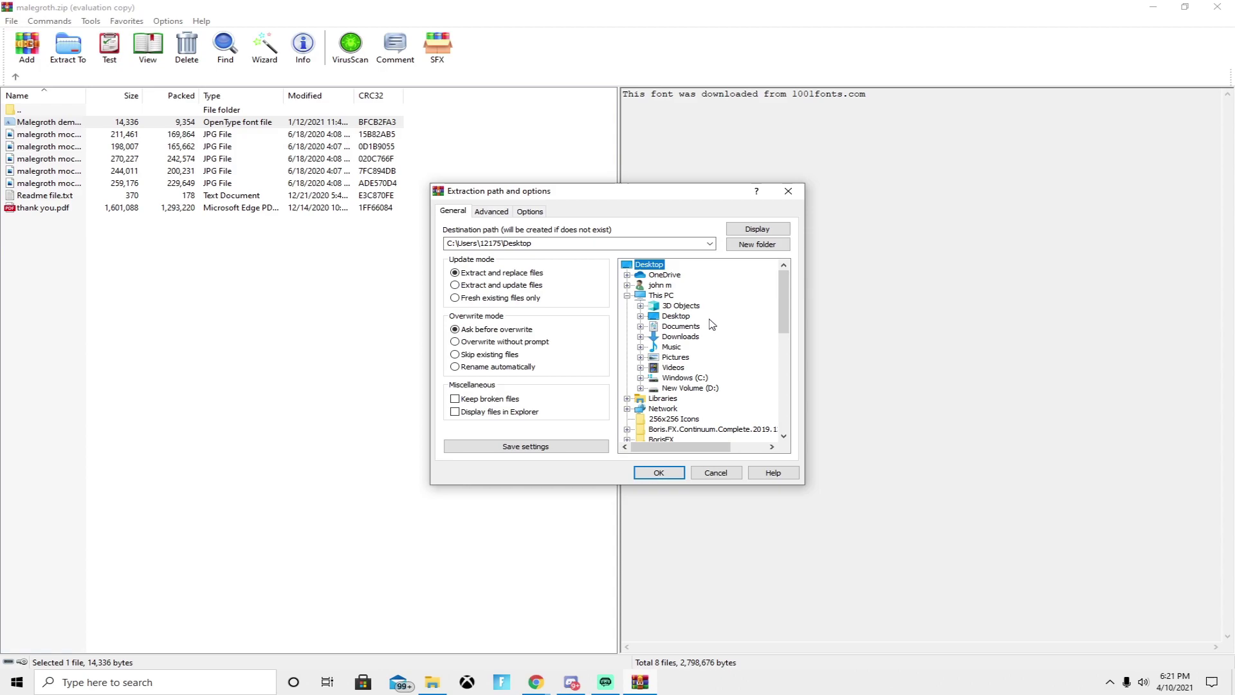
{"action": "left_click", "coordinate": [663, 471]}
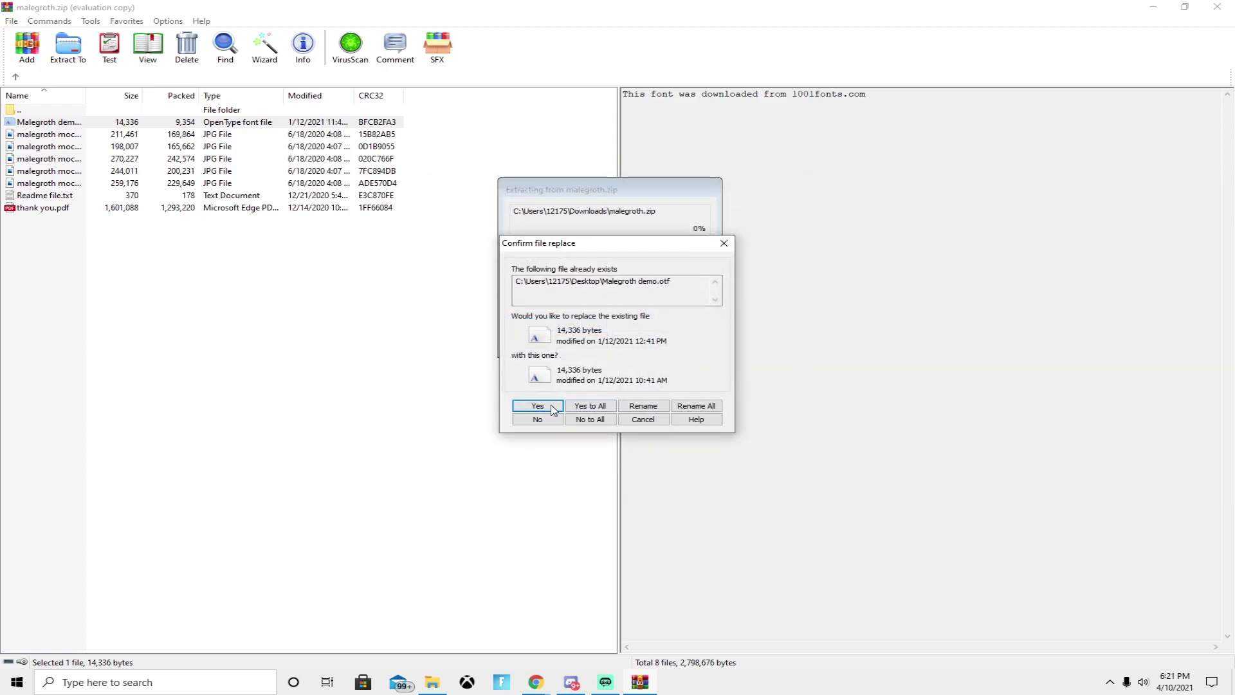
{"action": "left_click", "coordinate": [538, 406]}
{"action": "left_click", "coordinate": [1217, 7]}
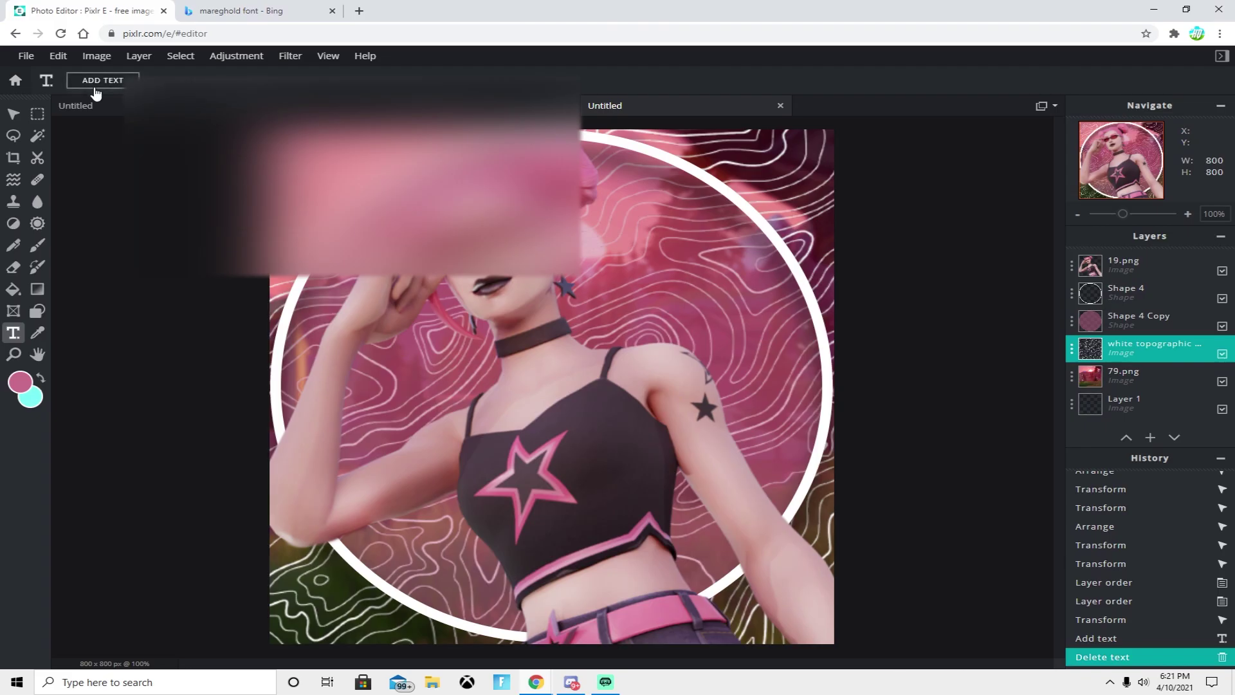
Step: Add a new text layer and load the Malegroth demo font file from the Desktop as a local font
{"action": "left_click", "coordinate": [95, 89]}
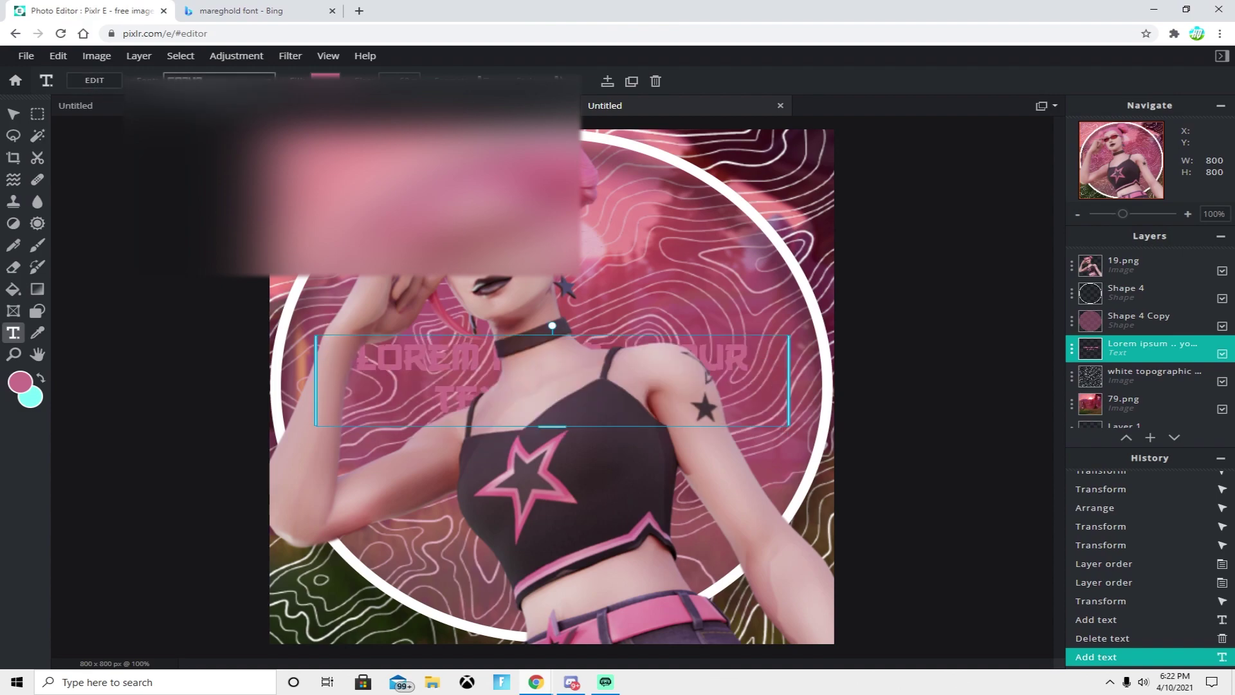
{"action": "left_click", "coordinate": [233, 556]}
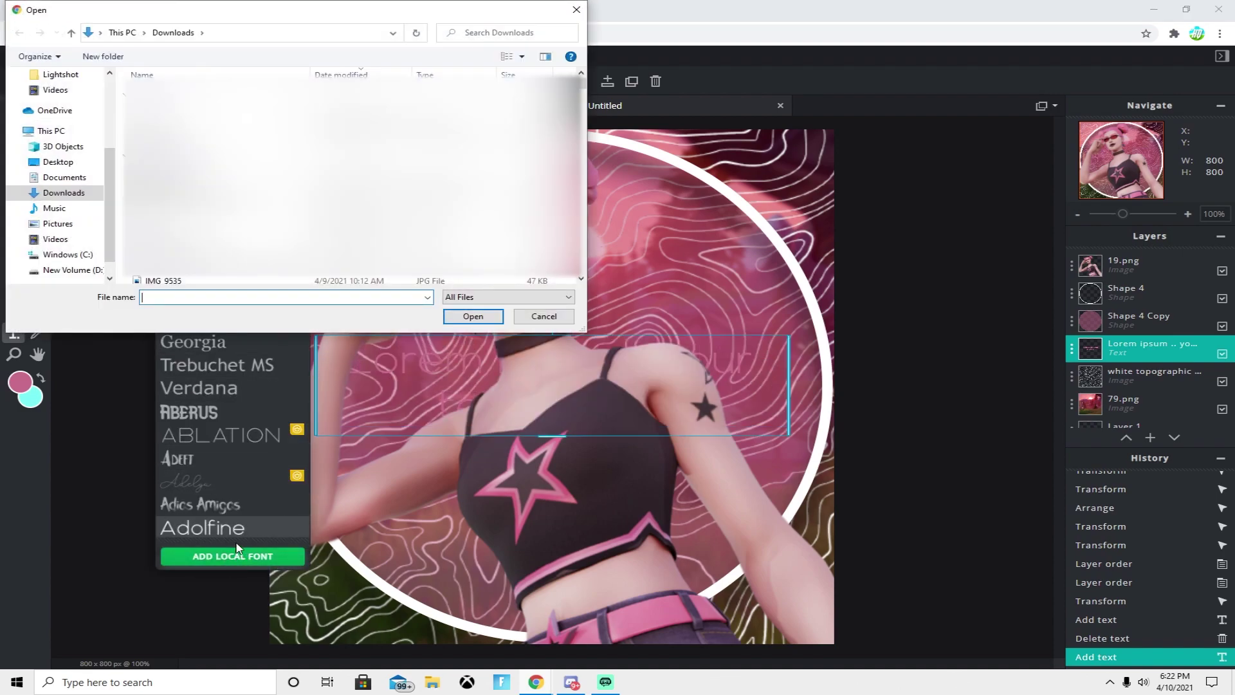
{"action": "scroll", "coordinate": [58, 161], "scroll_direction": "up", "scroll_amount": 5}
{"action": "left_click", "coordinate": [58, 99]}
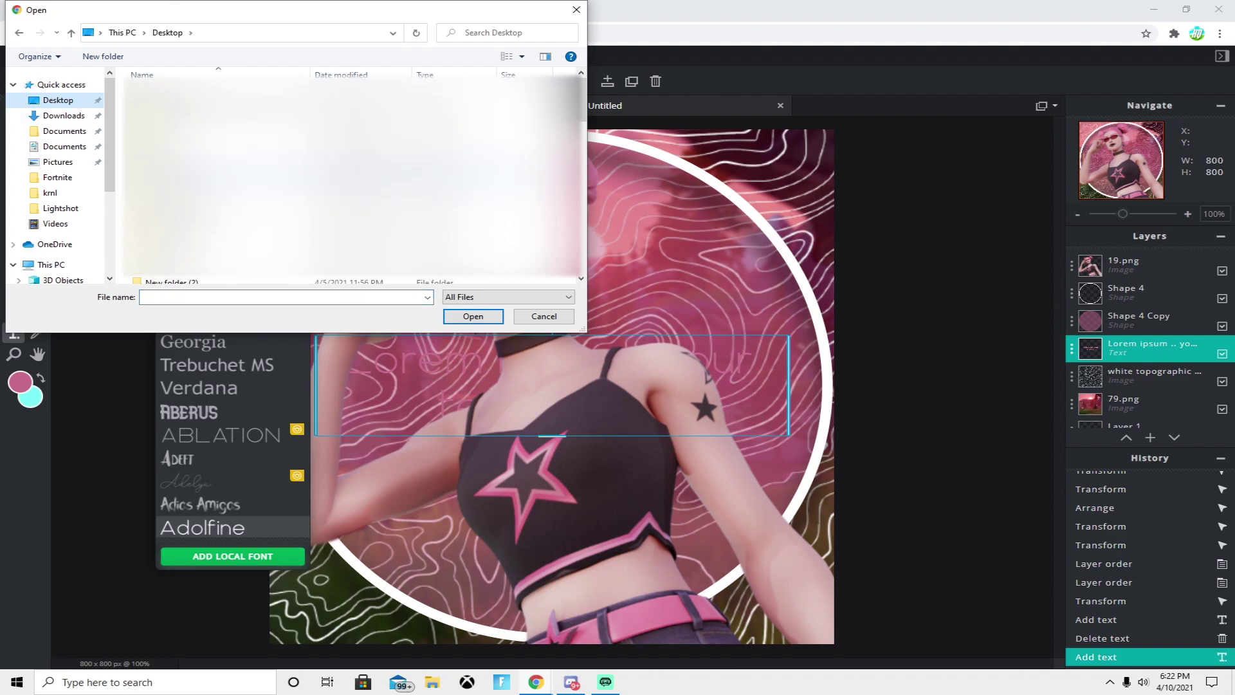
{"action": "scroll", "coordinate": [351, 177], "scroll_direction": "down", "scroll_amount": 10}
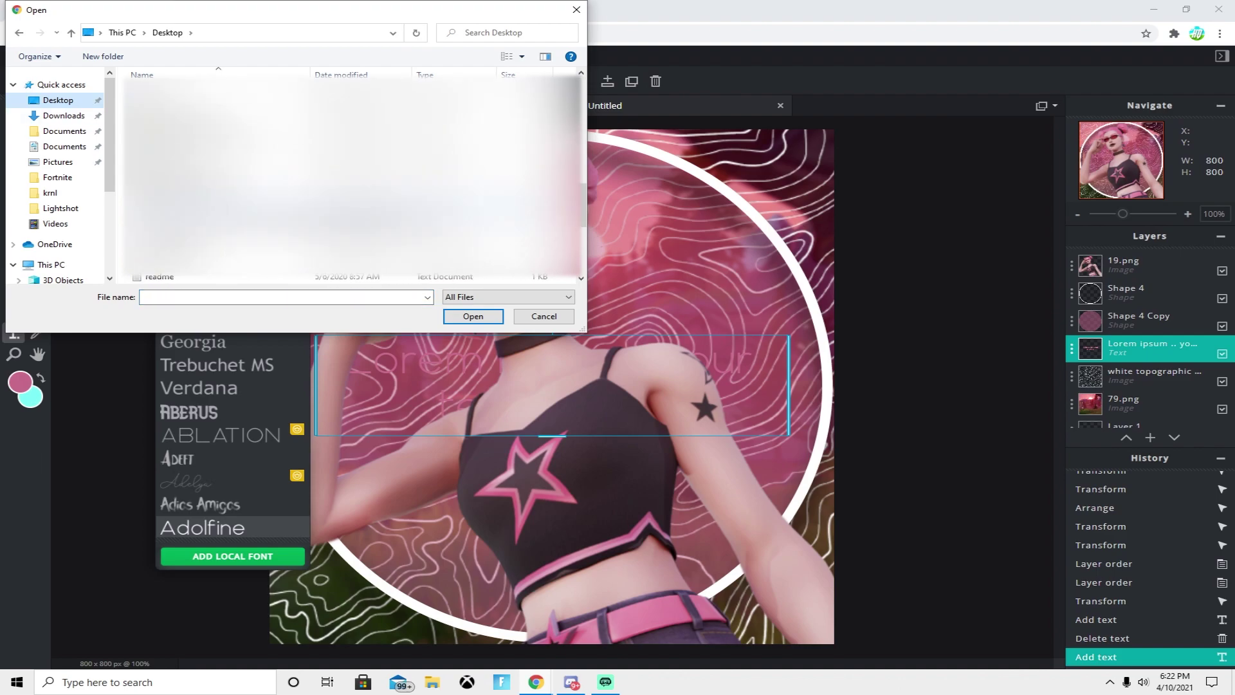
{"action": "scroll", "coordinate": [350, 177], "scroll_direction": "up", "scroll_amount": 2}
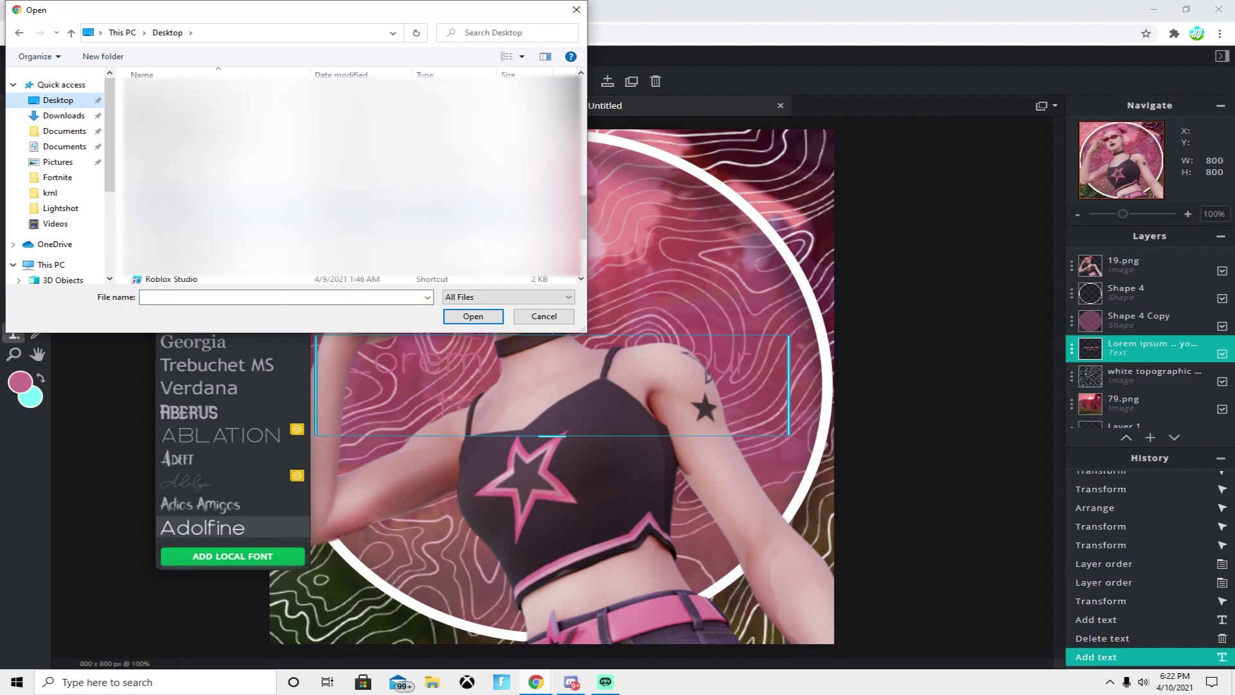
{"action": "double_click", "coordinate": [215, 185]}
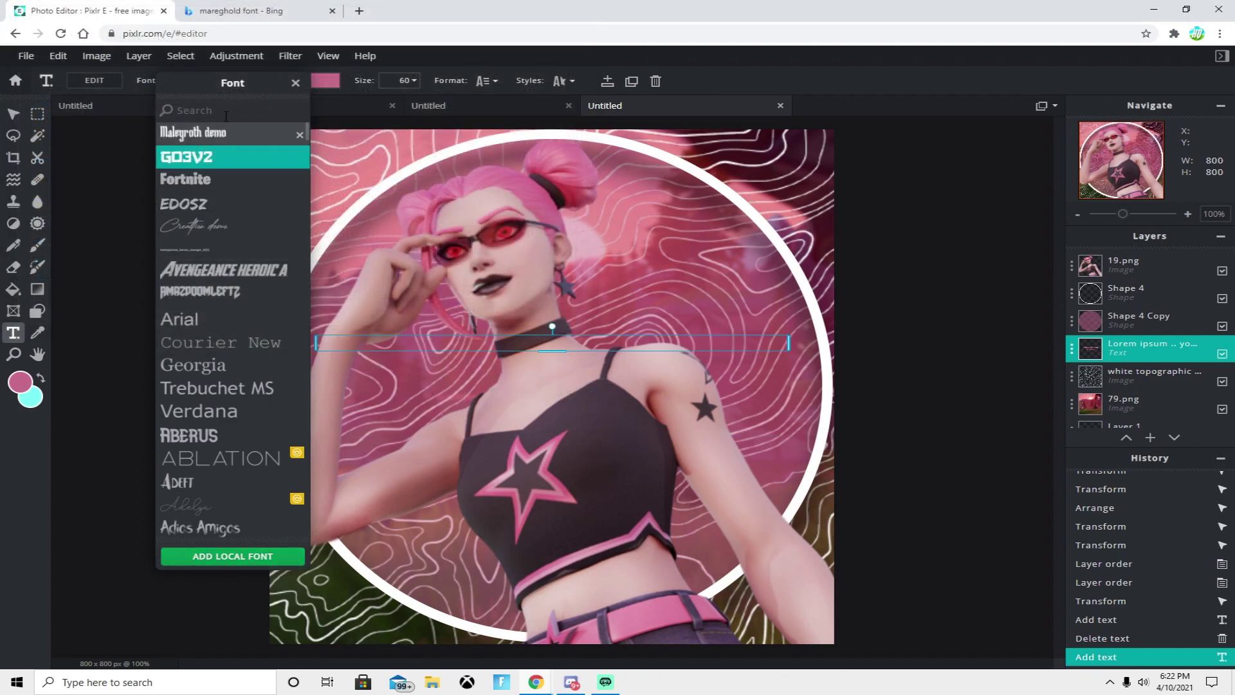
Step: Give the placeholder text the Malegroth demo font and a white fill, and move its layer above 19.png
{"action": "left_click", "coordinate": [220, 142]}
{"action": "left_click_drag", "start_coordinate": [557, 385], "coordinate": [575, 410]}
{"action": "left_click", "coordinate": [324, 79]}
{"action": "left_click", "coordinate": [587, 389]}
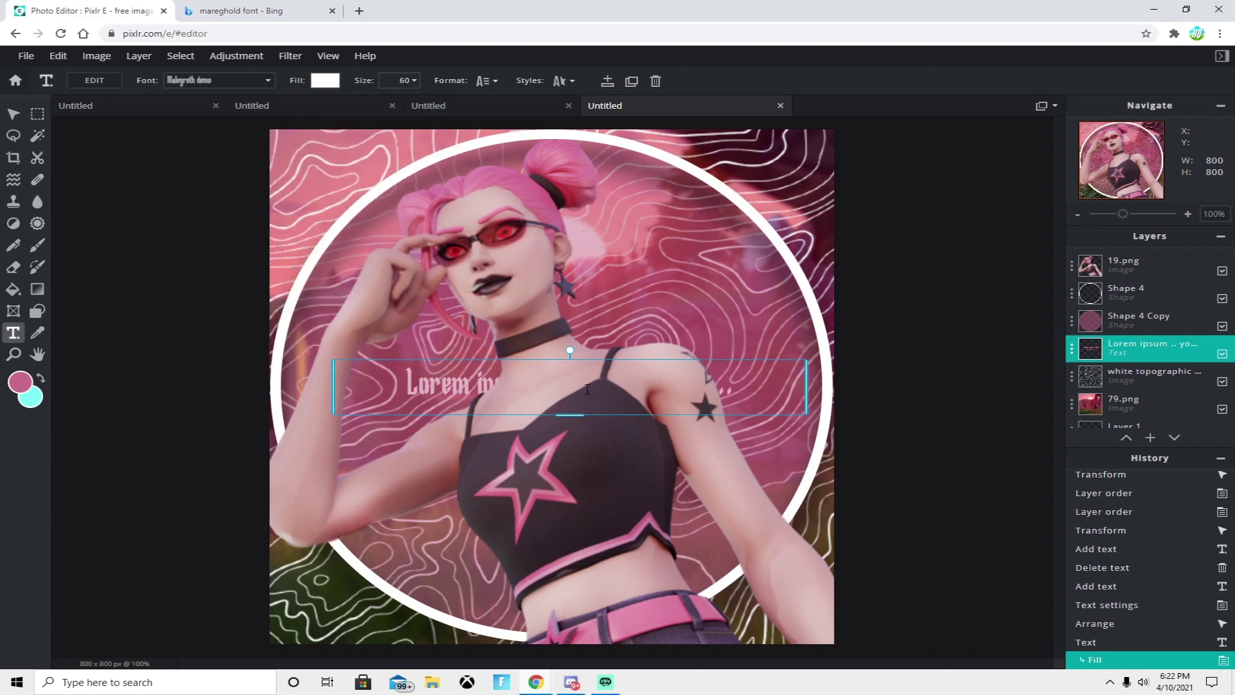
{"action": "left_click_drag", "start_coordinate": [1132, 347], "coordinate": [1132, 264]}
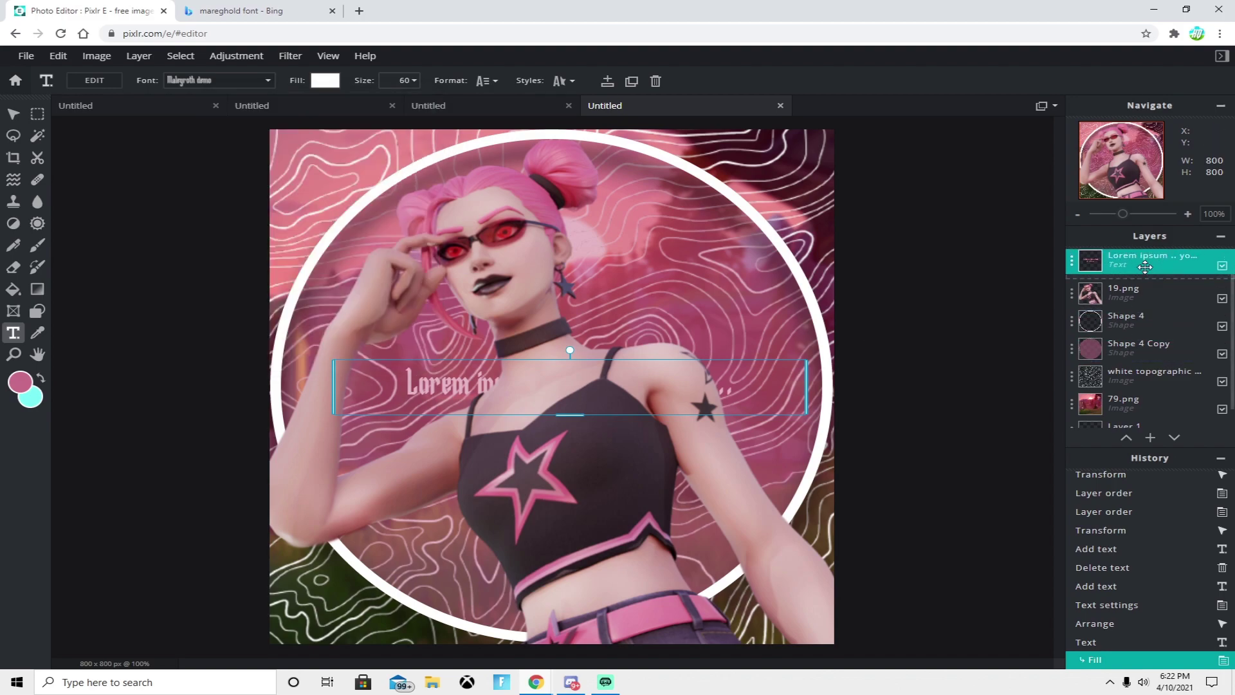
Step: Replace the placeholder text with "Hqiit"
{"action": "double_click", "coordinate": [603, 387]}
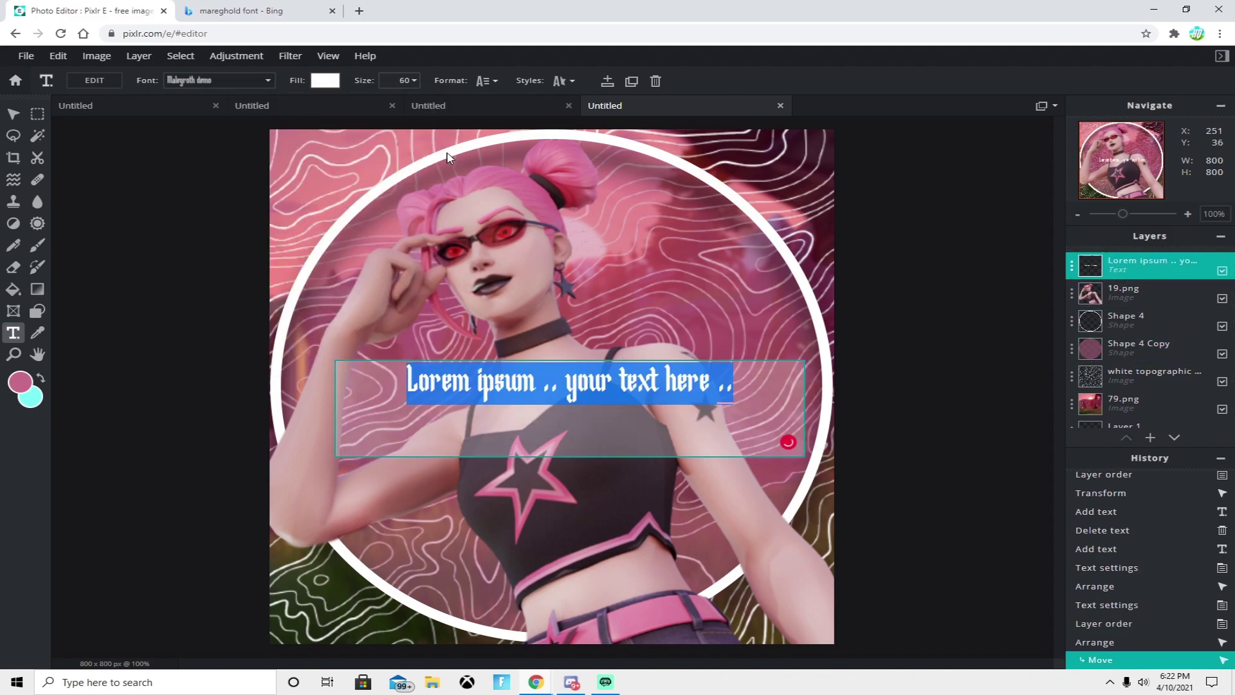
{"action": "key", "text": "BackSpace"}
{"action": "type", "text": "Hqiity"}
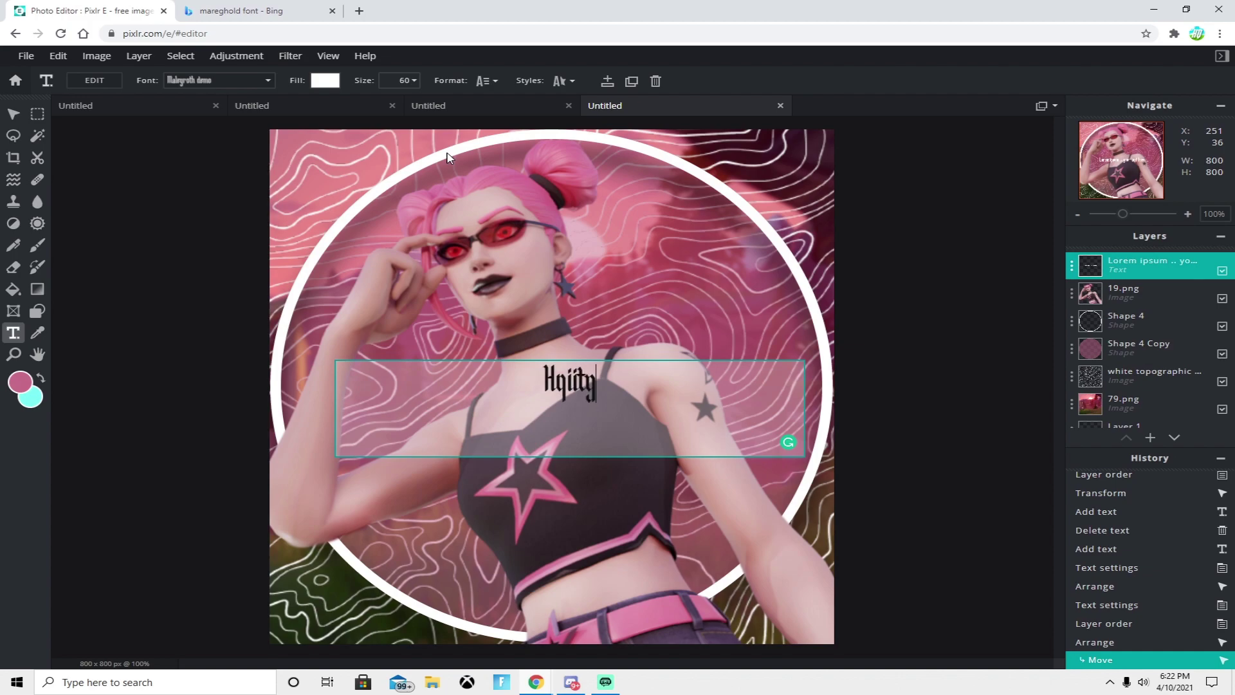
{"action": "key", "text": "BackSpace"}
{"action": "left_click", "coordinate": [493, 255]}
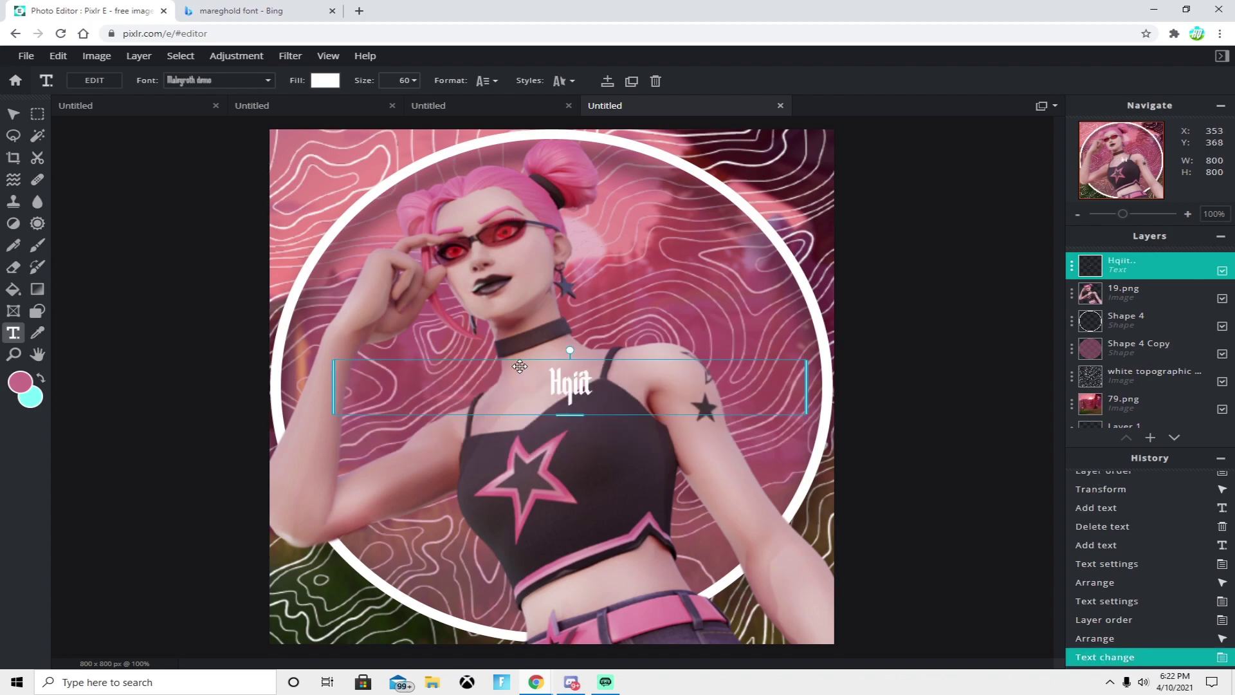
Step: Set the Hqiit text size to 350 and centre the text horizontally over the character's torso
{"action": "left_click_drag", "start_coordinate": [568, 389], "coordinate": [504, 384]}
{"action": "left_click", "coordinate": [406, 81]}
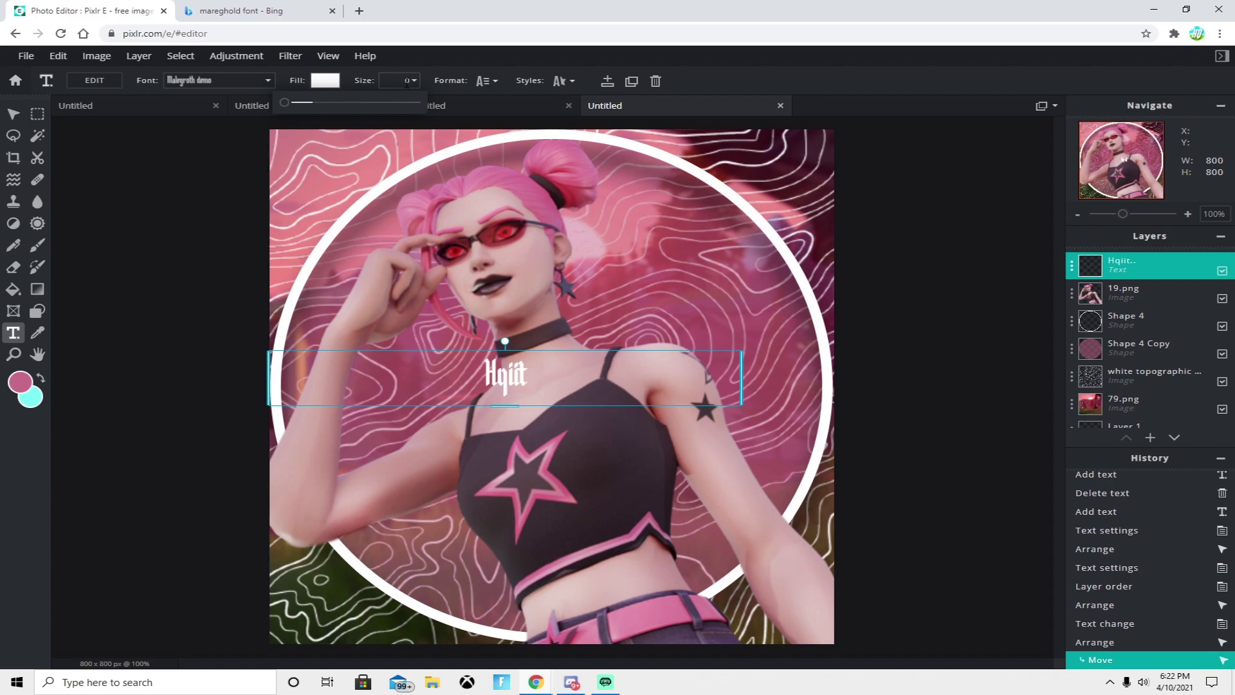
{"action": "type", "text": "350"}
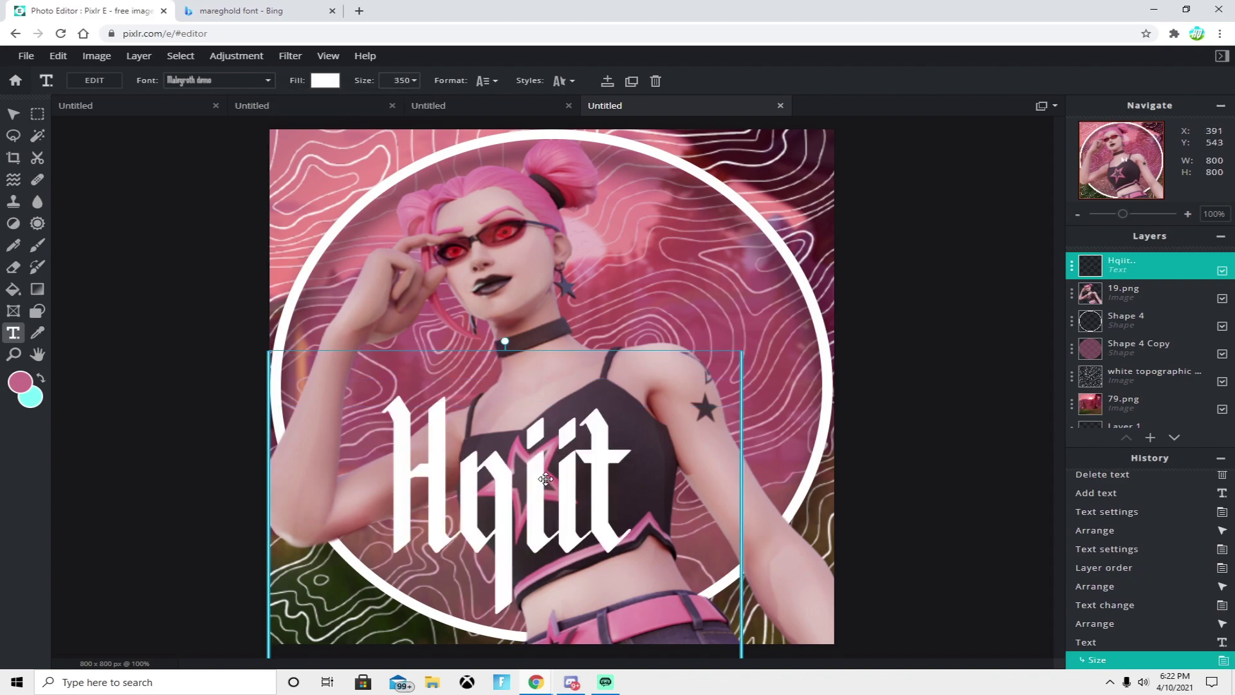
{"action": "left_click_drag", "start_coordinate": [535, 489], "coordinate": [514, 394]}
{"action": "key", "text": "Left"}
{"action": "key", "text": "Left"}
{"action": "key", "text": "Left"}
{"action": "key", "text": "Left"}
{"action": "key", "text": "Left"}
{"action": "key", "text": "Left"}
{"action": "key", "text": "Left"}
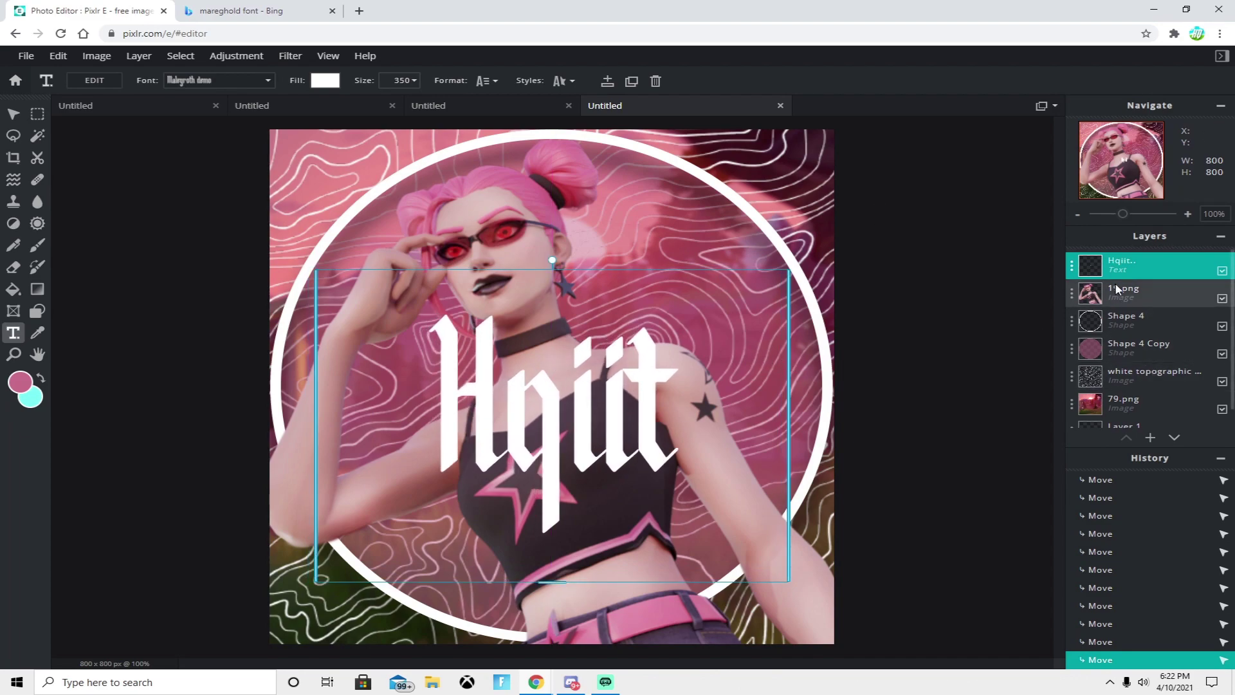
Step: Move the 19.png layer above the Hqiit text so that the text sits behind the character
{"action": "left_click_drag", "start_coordinate": [1090, 291], "coordinate": [1093, 259]}
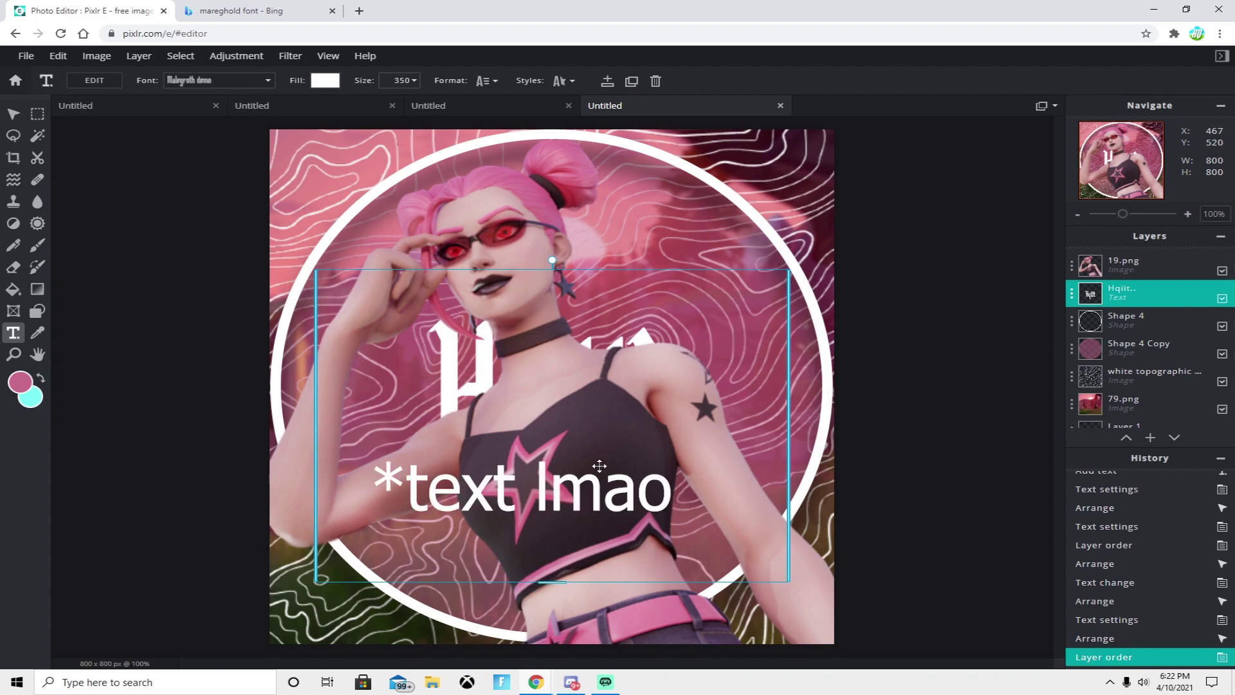
{"action": "left_click_drag", "start_coordinate": [599, 466], "coordinate": [601, 467]}
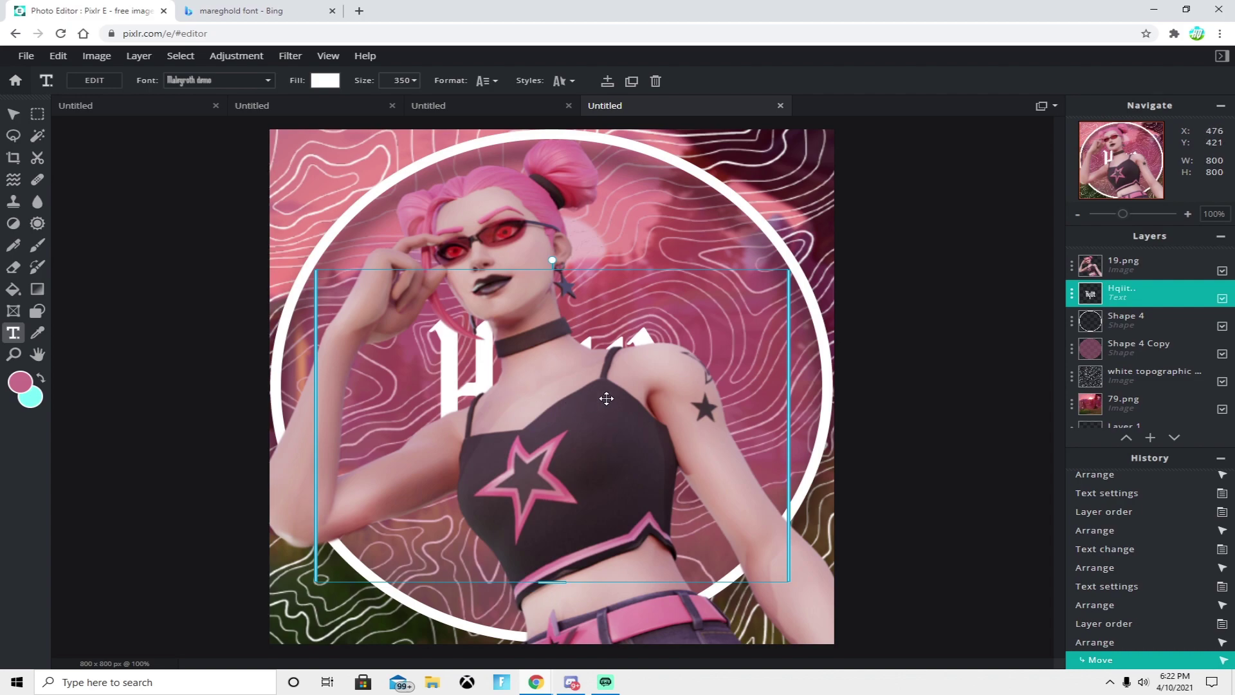
{"action": "mouse_move", "coordinate": [604, 439]}
{"action": "left_mouse_down"}
{"action": "mouse_move", "coordinate": [577, 427]}
{"action": "mouse_move", "coordinate": [631, 485]}
{"action": "mouse_move", "coordinate": [581, 416]}
{"action": "mouse_move", "coordinate": [607, 423]}
{"action": "left_mouse_up"}
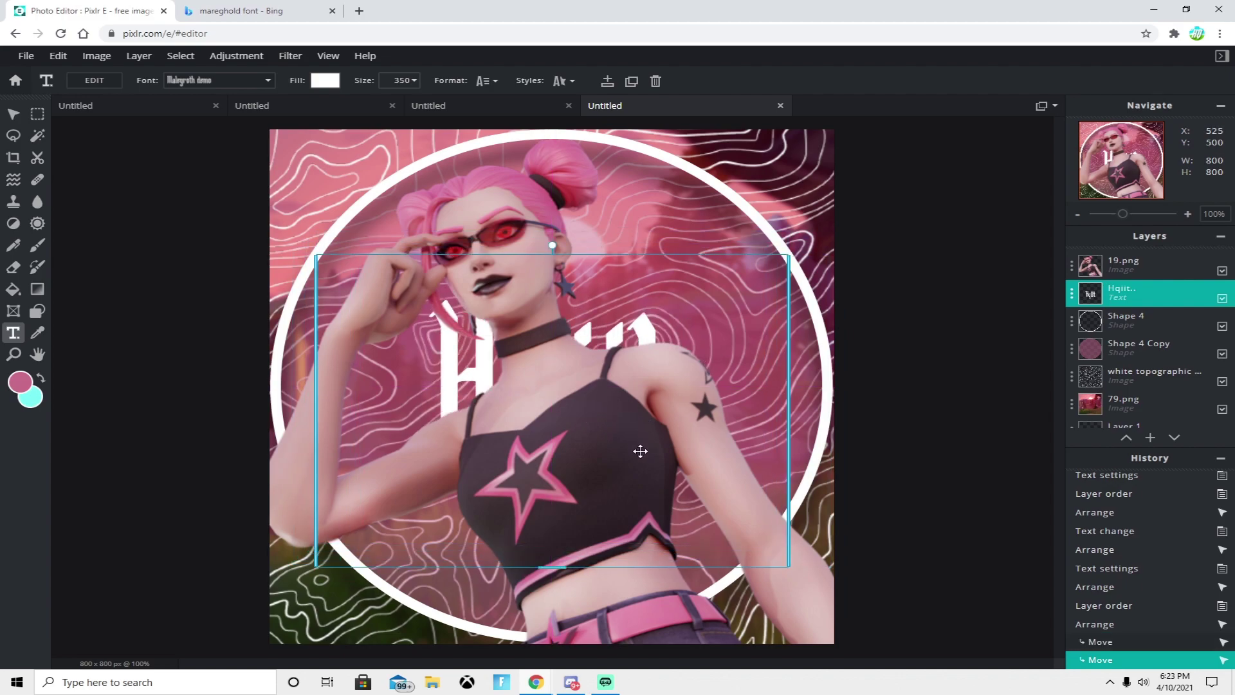
{"action": "key", "text": "ctrl+z"}
Step: Duplicate the Hqiit text layer and move the copy above the 19.png character layer
{"action": "left_click", "coordinate": [1122, 291]}
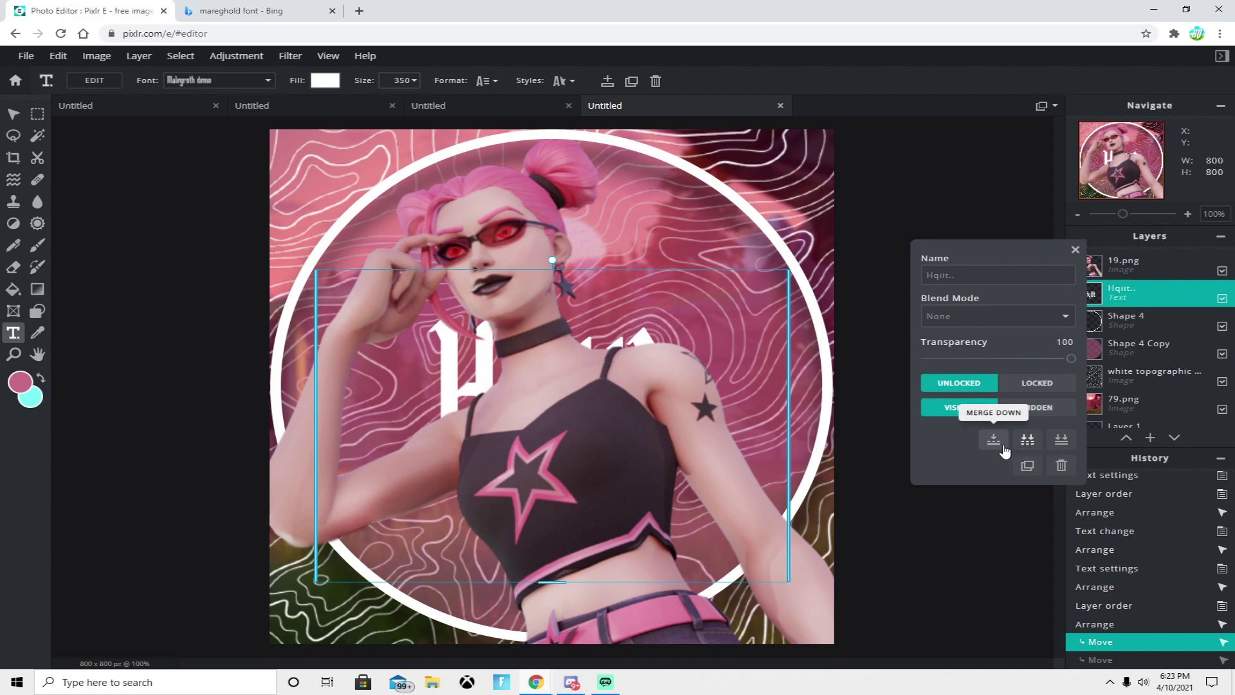
{"action": "left_click", "coordinate": [1028, 466]}
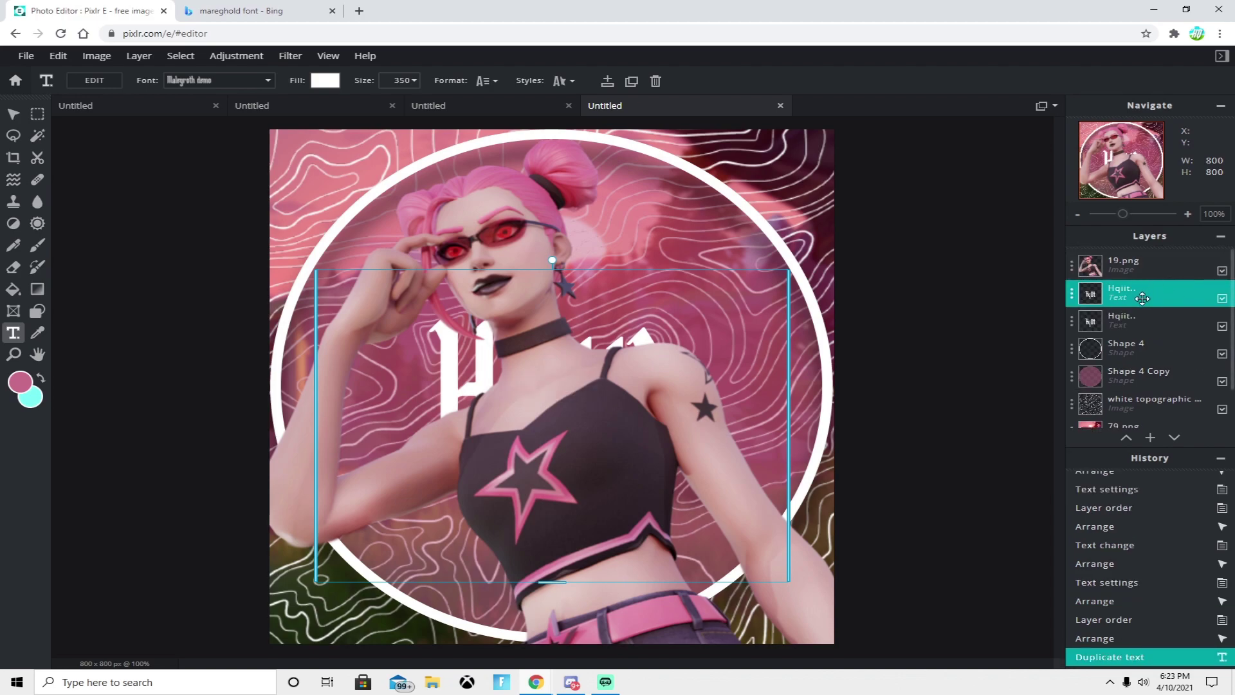
{"action": "left_click_drag", "start_coordinate": [1156, 292], "coordinate": [1135, 265]}
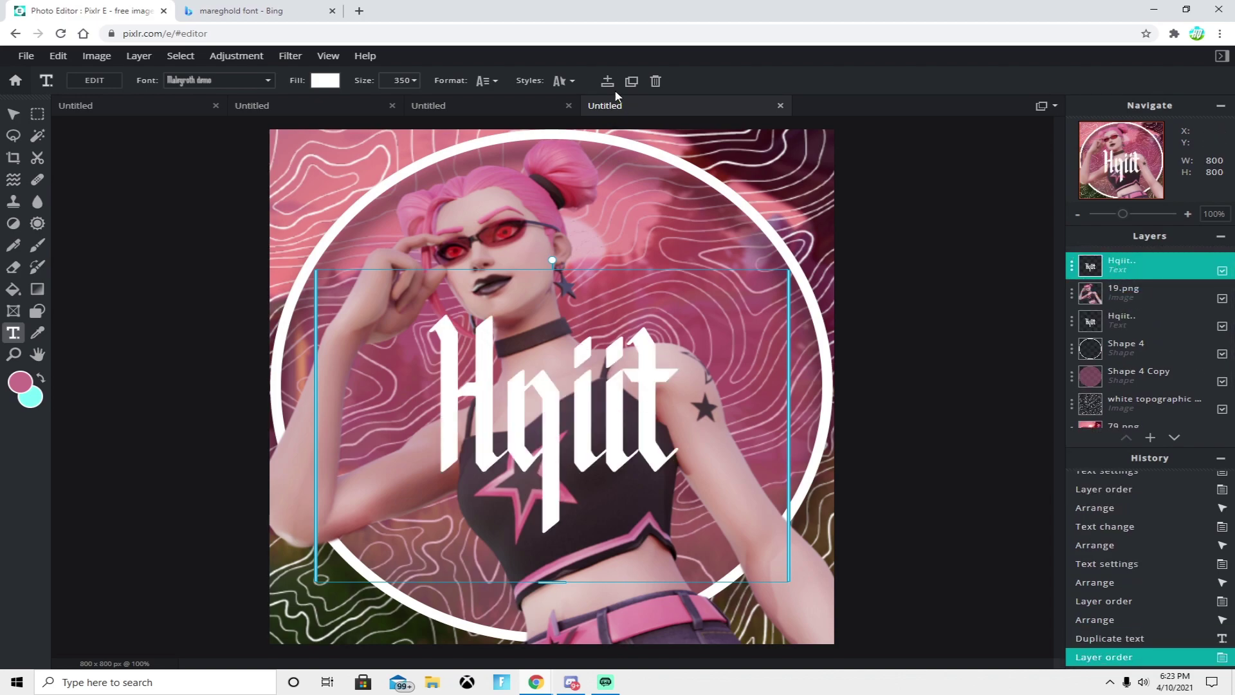
Step: Give the top Hqiit text a thin punched-out outline in black (#000000), leaving only the letter contours
{"action": "left_click", "coordinate": [560, 82]}
{"action": "left_click", "coordinate": [621, 188]}
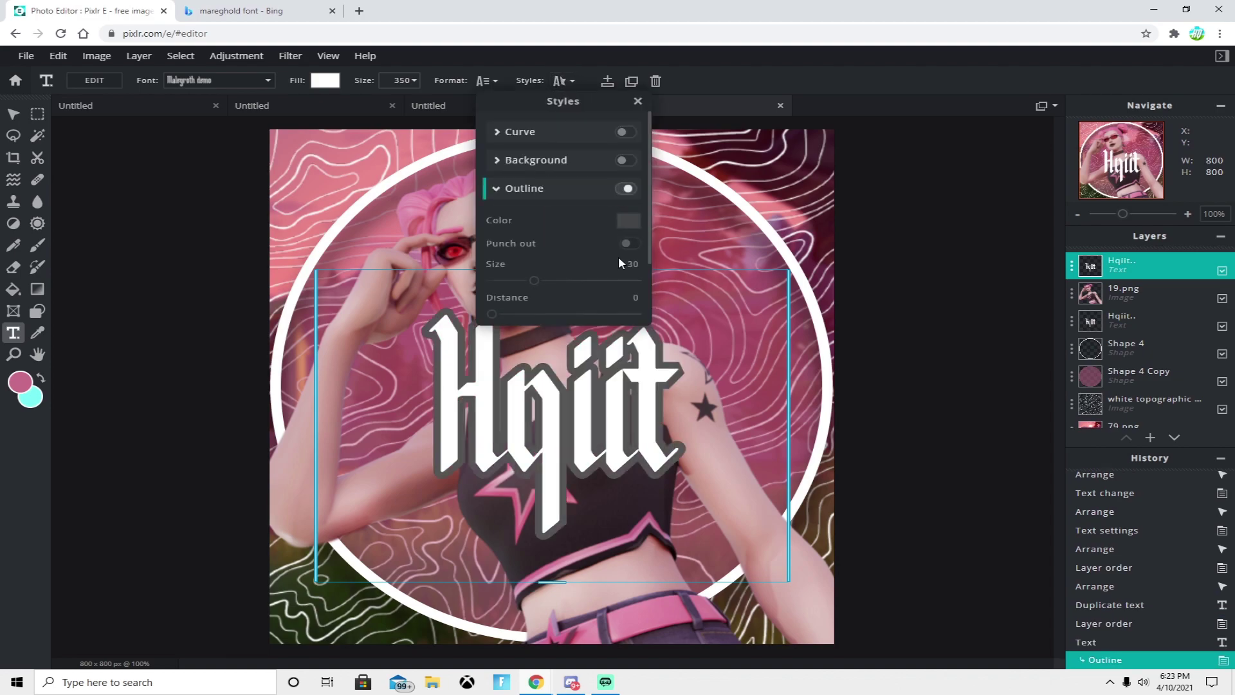
{"action": "left_click", "coordinate": [627, 244]}
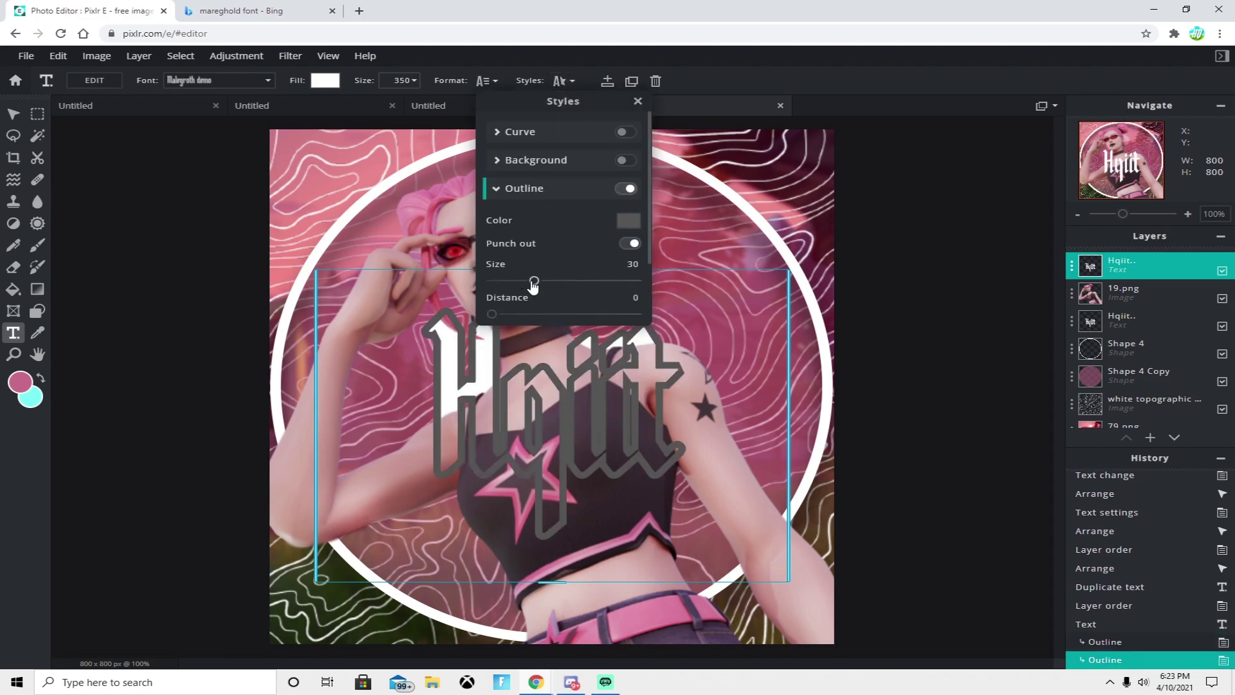
{"action": "left_click_drag", "start_coordinate": [533, 283], "coordinate": [499, 288]}
{"action": "left_click", "coordinate": [627, 221]}
{"action": "left_click", "coordinate": [637, 436]}
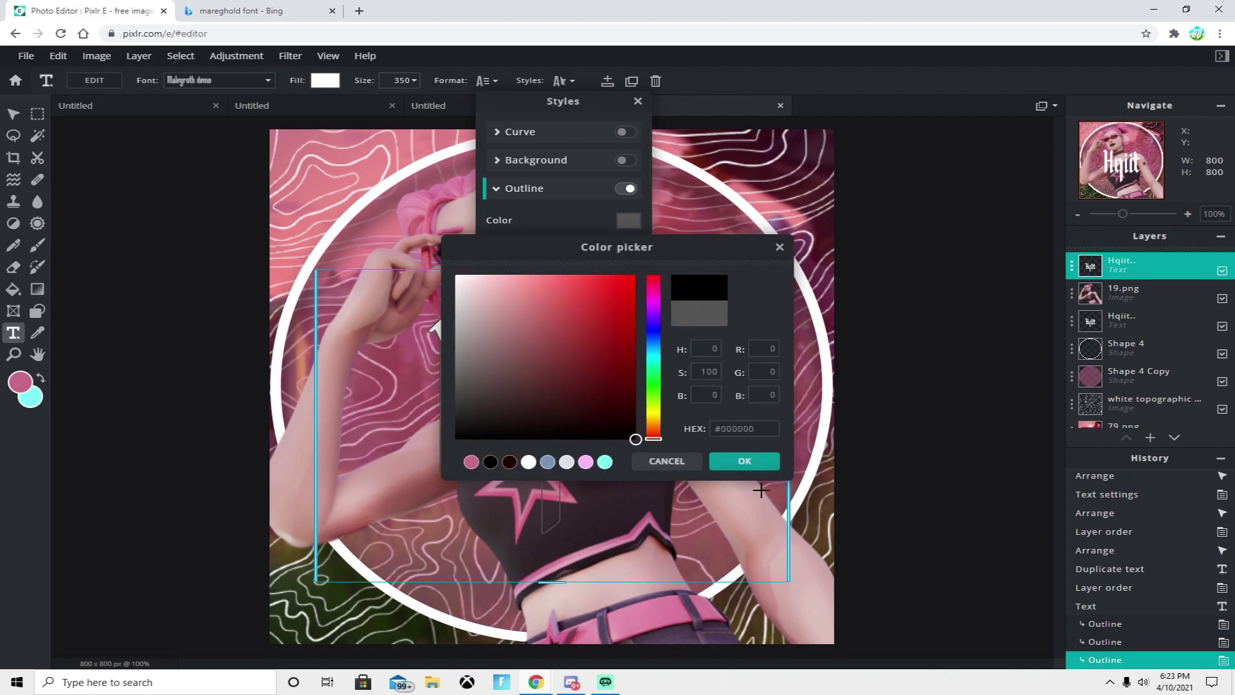
{"action": "left_click", "coordinate": [759, 463]}
{"action": "left_click", "coordinate": [667, 204]}
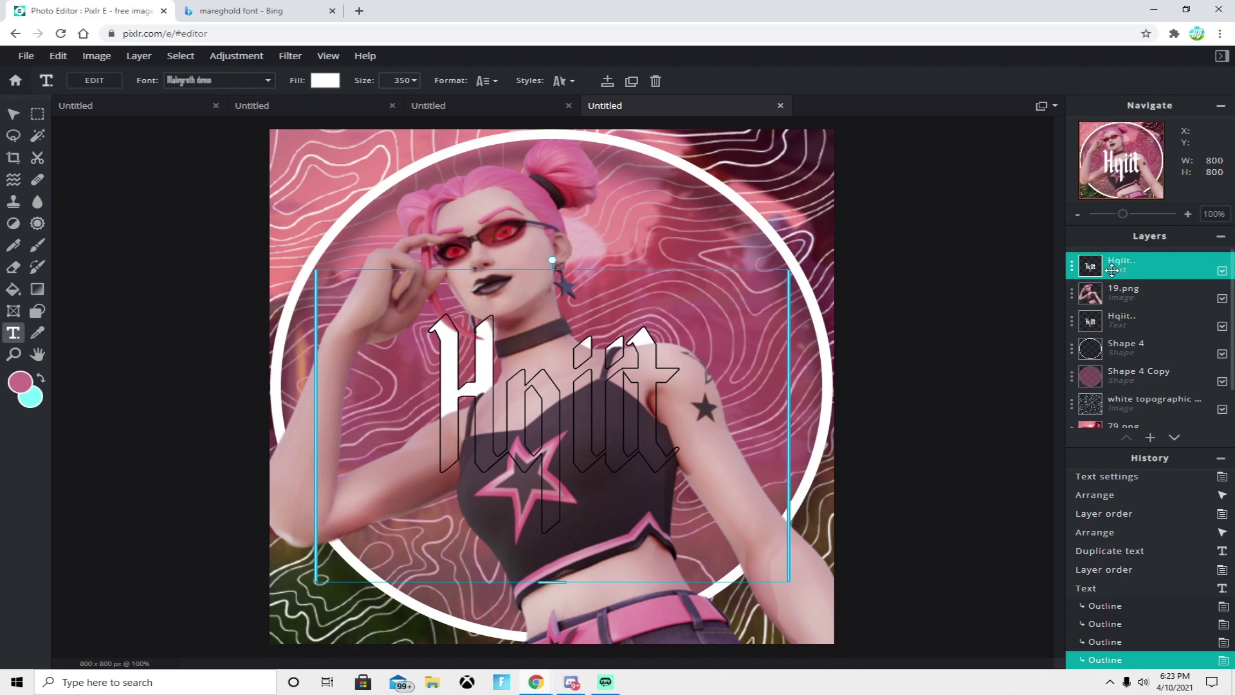
Step: Make the outlined Hqiit text layer above the 19.png character semi-transparent
{"action": "left_click", "coordinate": [1155, 262]}
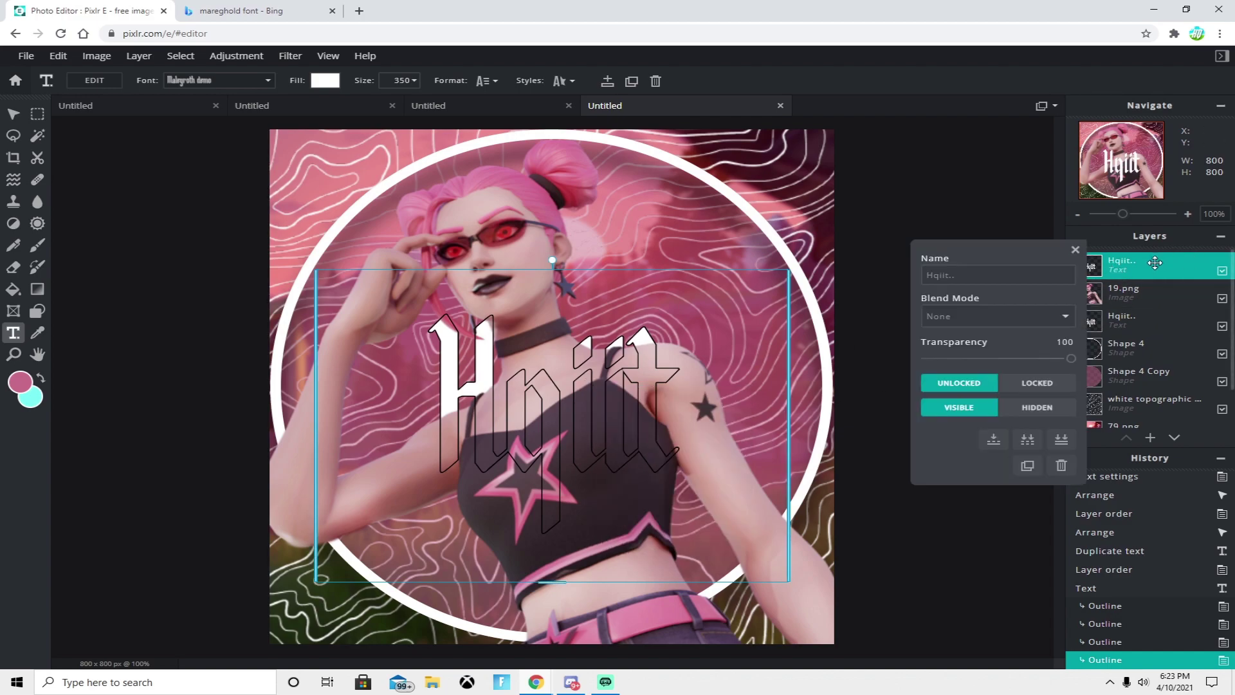
{"action": "left_click", "coordinate": [1012, 359]}
{"action": "mouse_move", "coordinate": [1007, 368]}
{"action": "left_mouse_down"}
{"action": "mouse_move", "coordinate": [1042, 363]}
{"action": "mouse_move", "coordinate": [935, 373]}
{"action": "mouse_move", "coordinate": [999, 380]}
{"action": "left_mouse_up"}
{"action": "left_click", "coordinate": [884, 164]}
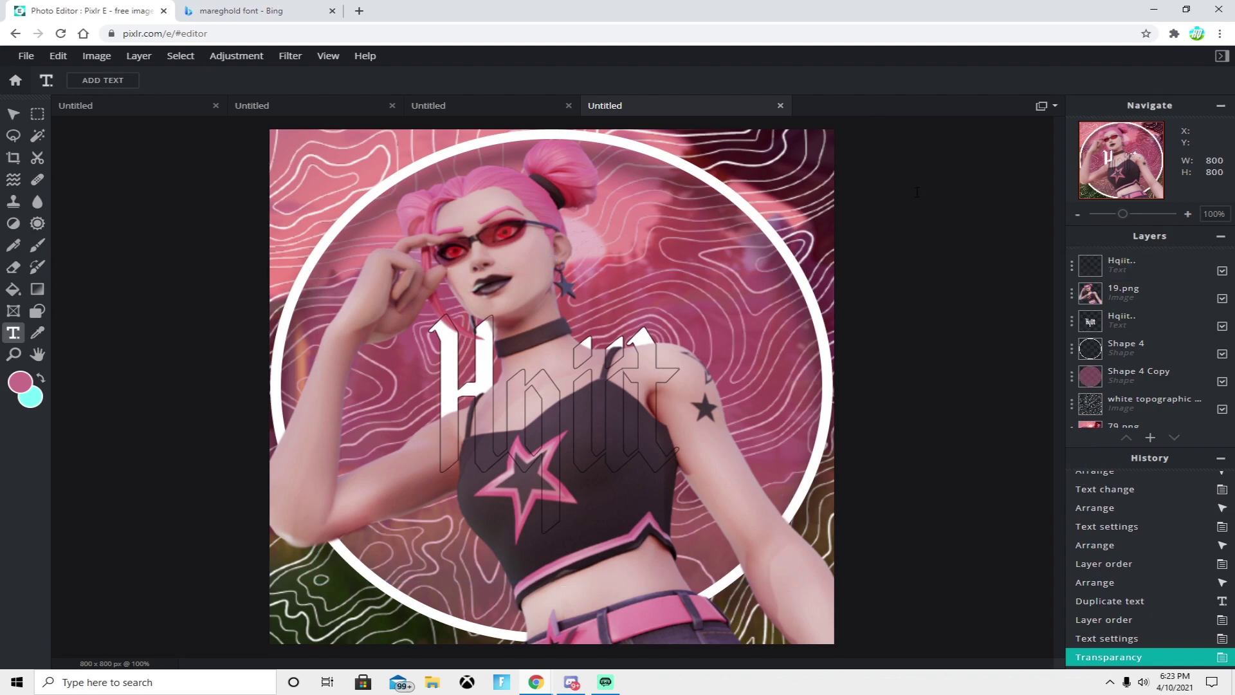
Step: Move the outlined Hqiit copy higher on the torso and nudge the white Hqiit text behind the character upward
{"action": "left_click", "coordinate": [630, 432]}
{"action": "right_click", "coordinate": [630, 432]}
{"action": "left_click_drag", "start_coordinate": [601, 377], "coordinate": [601, 346]}
{"action": "left_click", "coordinate": [1118, 326]}
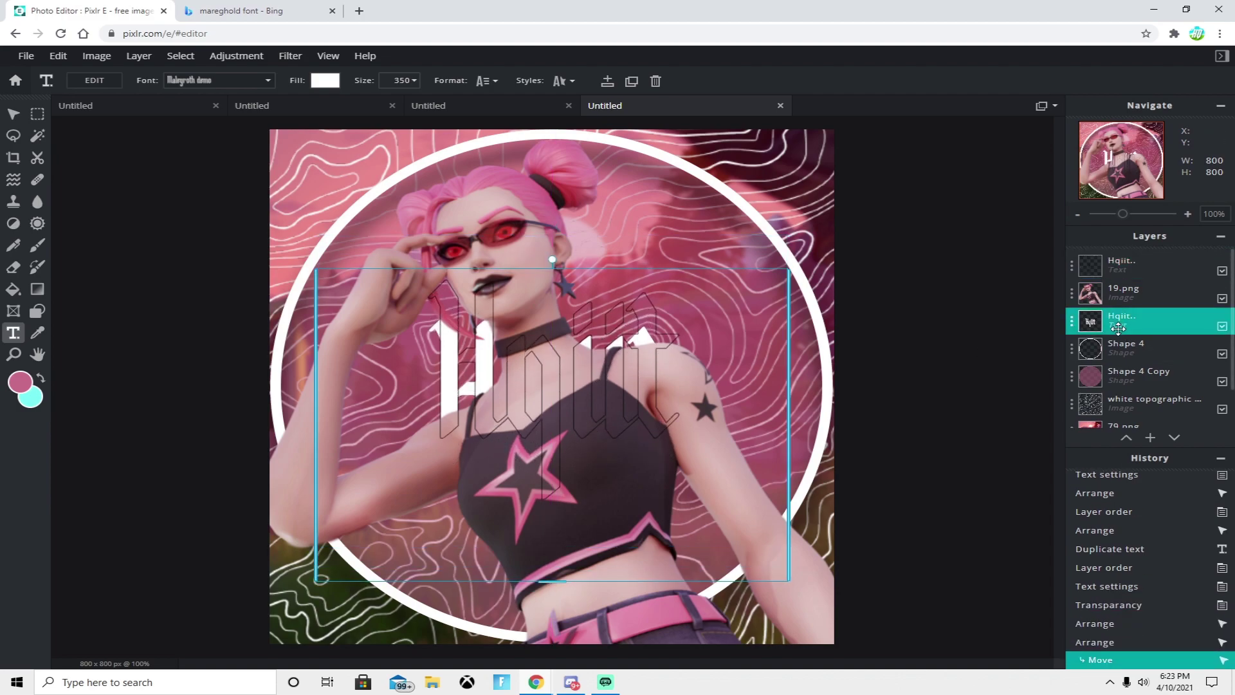
{"action": "key", "text": "Up"}
{"action": "key", "text": "Up"}
{"action": "key", "text": "Up"}
{"action": "key", "text": "Up"}
{"action": "key", "text": "Up"}
{"action": "key", "text": "Up"}
{"action": "key", "text": "Up"}
{"action": "key", "text": "Up"}
{"action": "key", "text": "Up"}
{"action": "key", "text": "Up"}
{"action": "key", "text": "Up"}
{"action": "key", "text": "Up"}
{"action": "key", "text": "Up"}
{"action": "key", "text": "Up"}
{"action": "key", "text": "Up"}
{"action": "key", "text": "Up"}
{"action": "key", "text": "Up"}
{"action": "key", "text": "Up"}
{"action": "key", "text": "Up"}
{"action": "key", "text": "Up"}
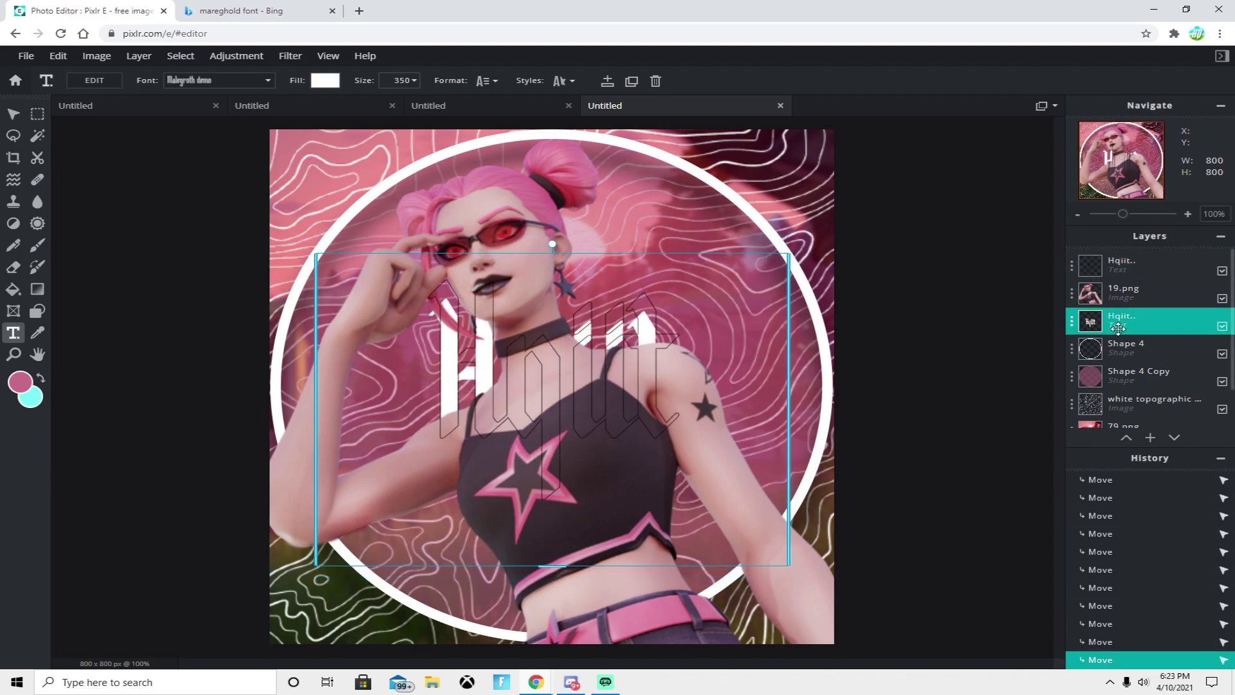
Step: Nudge the outlined Hqiit copy down to line up with the white Hqiit text behind the character
{"action": "left_click", "coordinate": [1127, 270]}
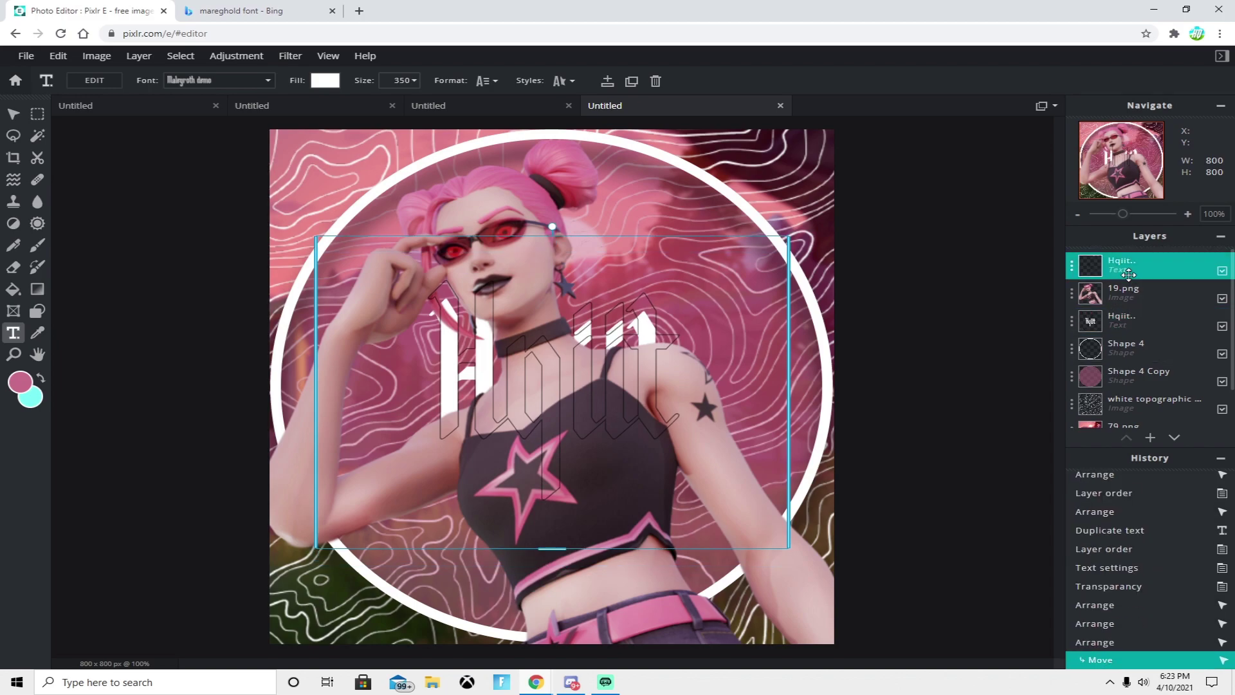
{"action": "key", "text": "Down"}
{"action": "key", "text": "Down"}
{"action": "key", "text": "Down"}
{"action": "key", "text": "Down"}
{"action": "key", "text": "Down"}
{"action": "key", "text": "Down"}
{"action": "key", "text": "Down"}
{"action": "key", "text": "Down"}
{"action": "key", "text": "Down"}
{"action": "key", "text": "Down"}
{"action": "key", "text": "Down"}
{"action": "key", "text": "Down"}
{"action": "key", "text": "Down"}
{"action": "key", "text": "Down"}
{"action": "key", "text": "Down"}
{"action": "key", "text": "Down"}
{"action": "key", "text": "Down"}
{"action": "key", "text": "Down"}
{"action": "key", "text": "Down"}
{"action": "key", "text": "Down"}
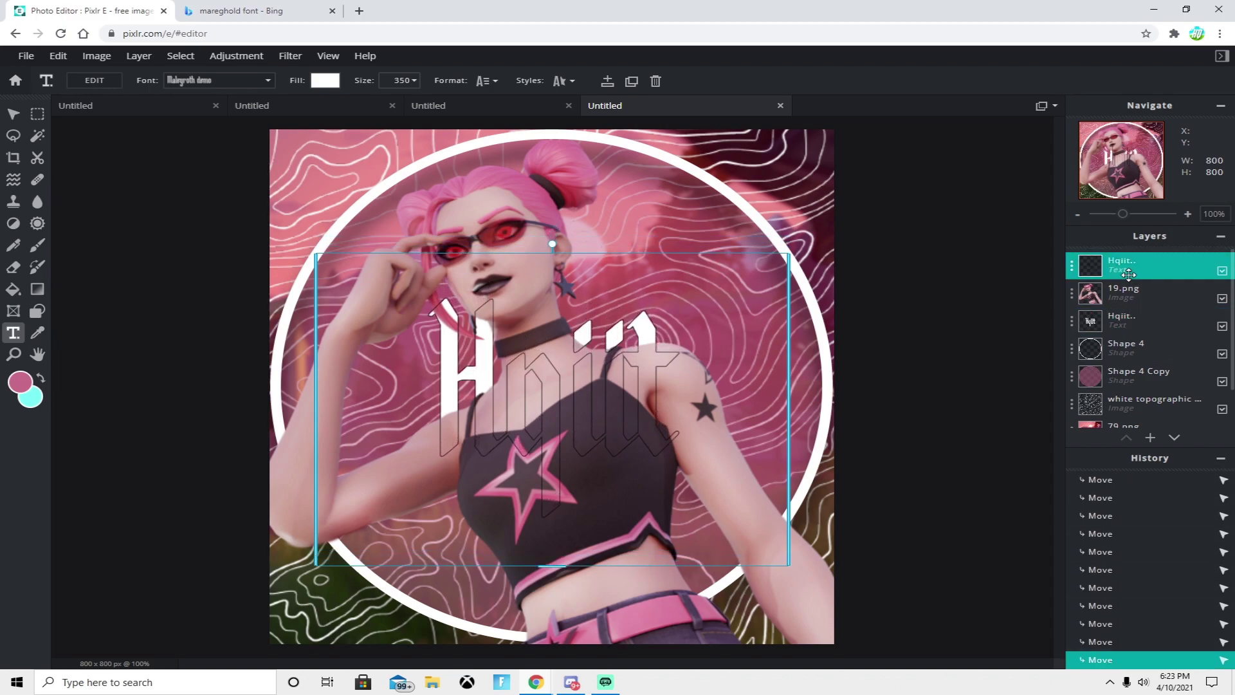
{"action": "key", "text": "Down"}
{"action": "key", "text": "Down"}
{"action": "left_click", "coordinate": [958, 162]}
{"action": "scroll", "coordinate": [957, 162], "scroll_direction": "down", "scroll_amount": 2}
{"action": "scroll", "coordinate": [871, 229], "scroll_direction": "up", "scroll_amount": 1}
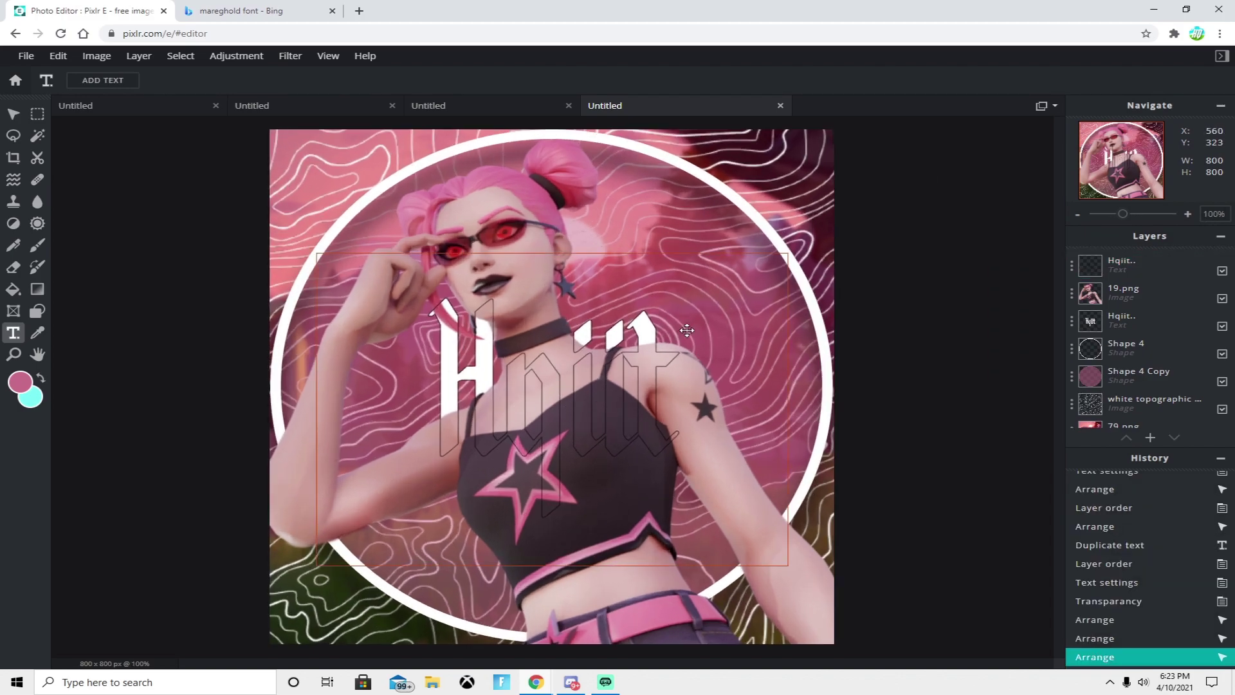
Step: Save the finished picture as an 800 × 800 px JPG at 100% quality and download it
{"action": "left_click", "coordinate": [138, 55]}
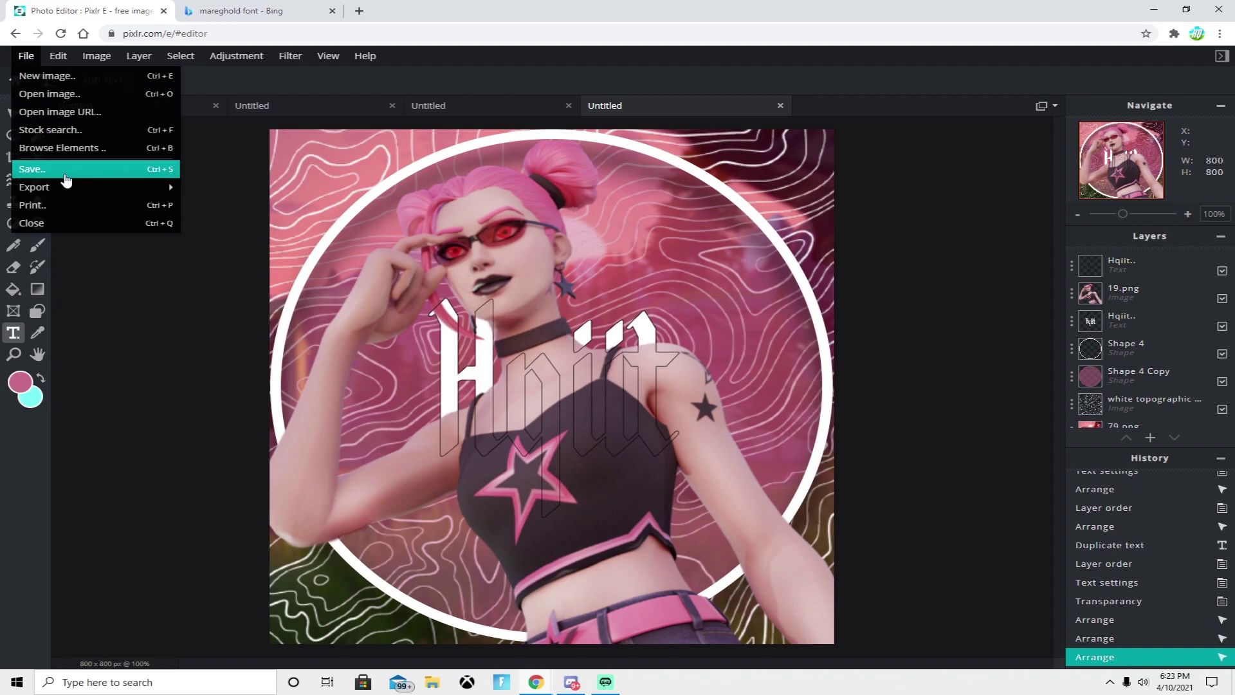
{"action": "left_click", "coordinate": [66, 179]}
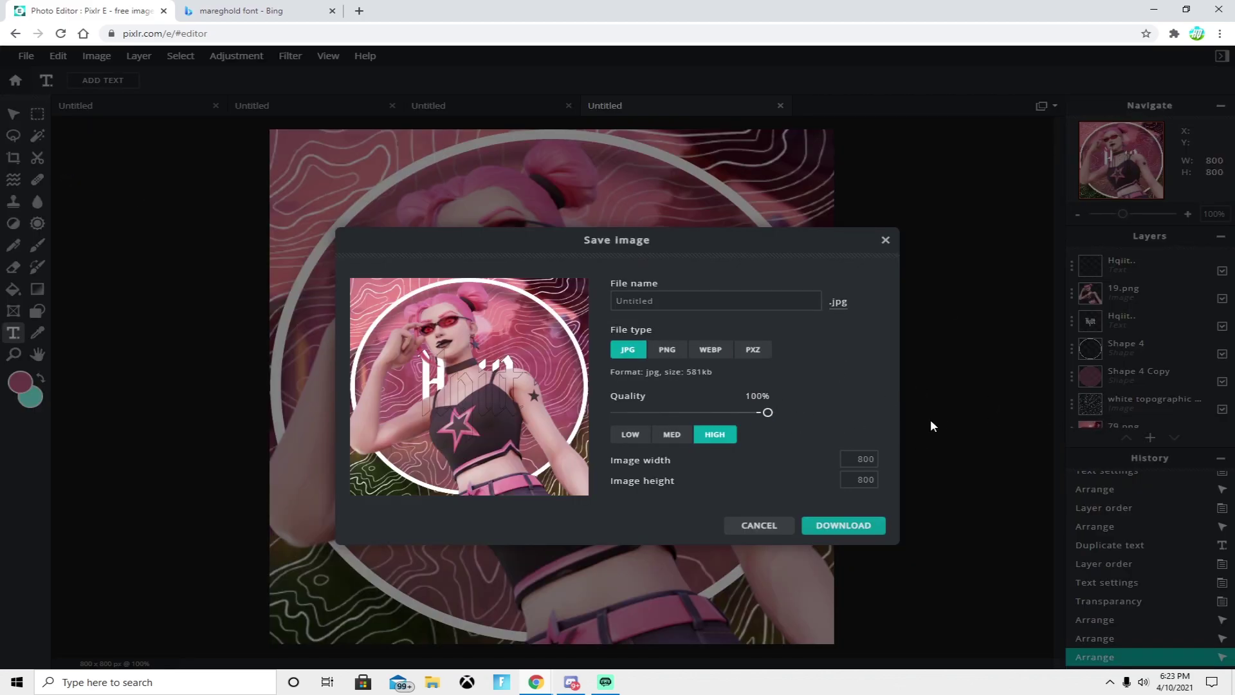
{"action": "left_click", "coordinate": [854, 527]}
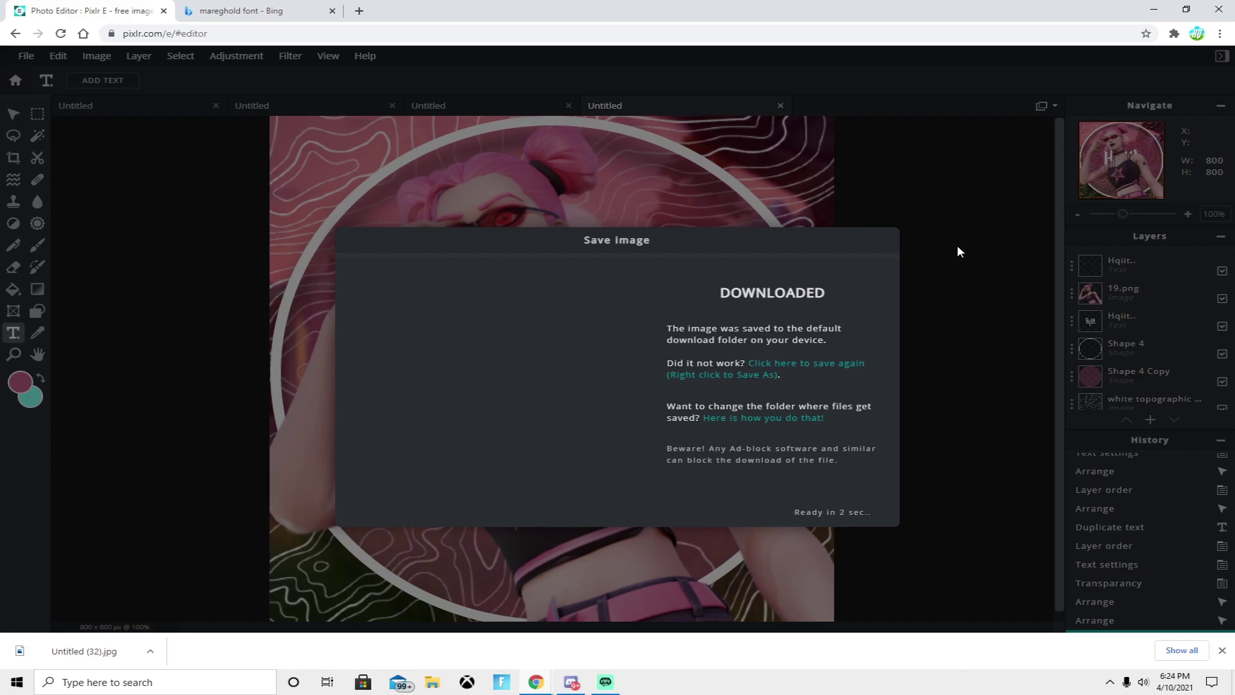
{"action": "left_click", "coordinate": [849, 509]}
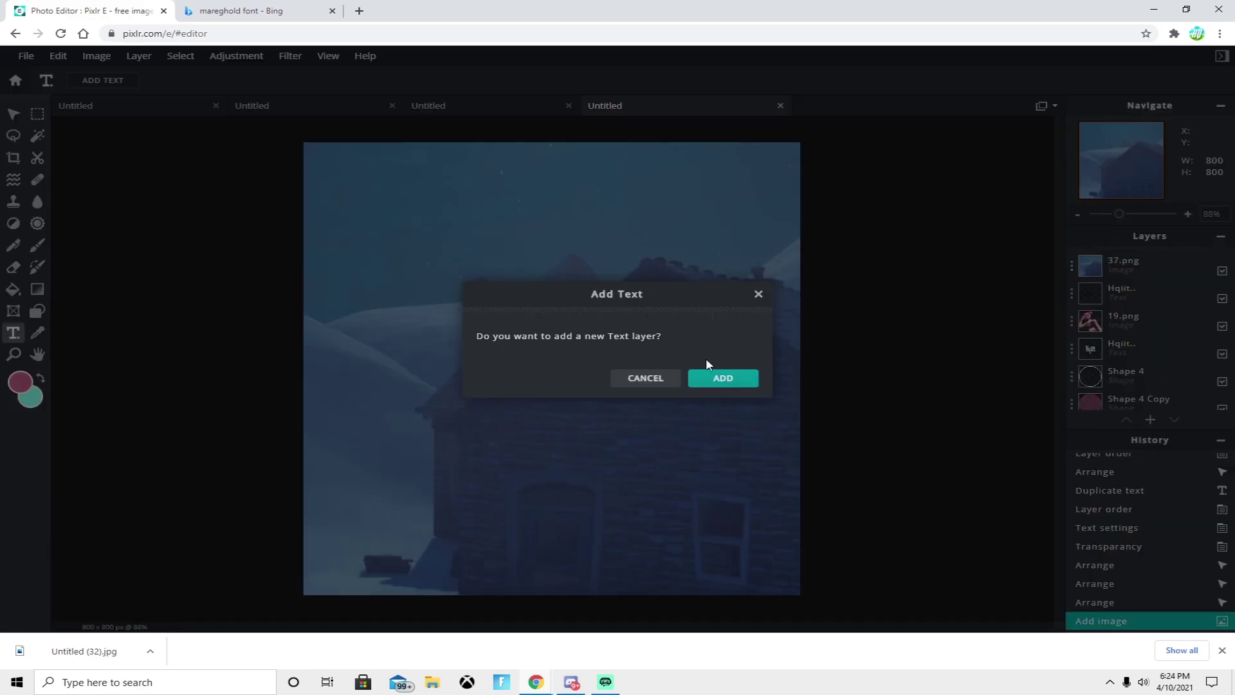
Step: Add the 37.png background image, undo the stray text, and move the 37.png layer directly below the white topographic layer
{"action": "left_click", "coordinate": [713, 376]}
{"action": "left_click", "coordinate": [955, 268]}
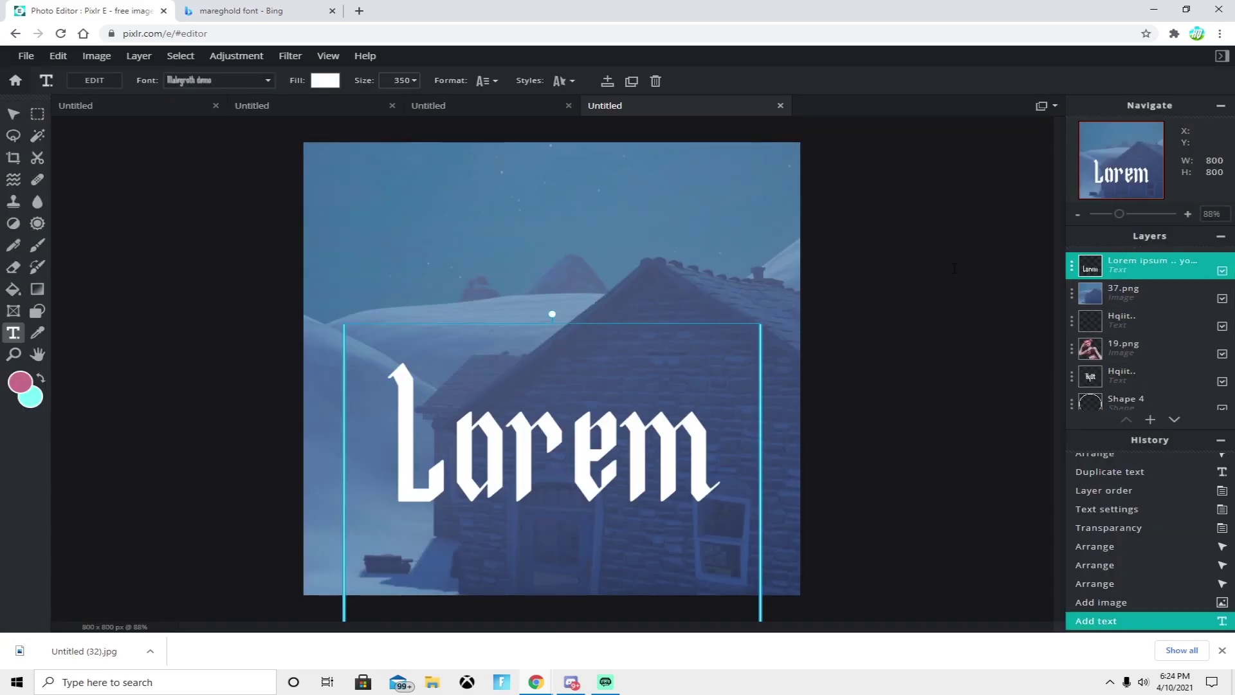
{"action": "key", "text": "ctrl+z"}
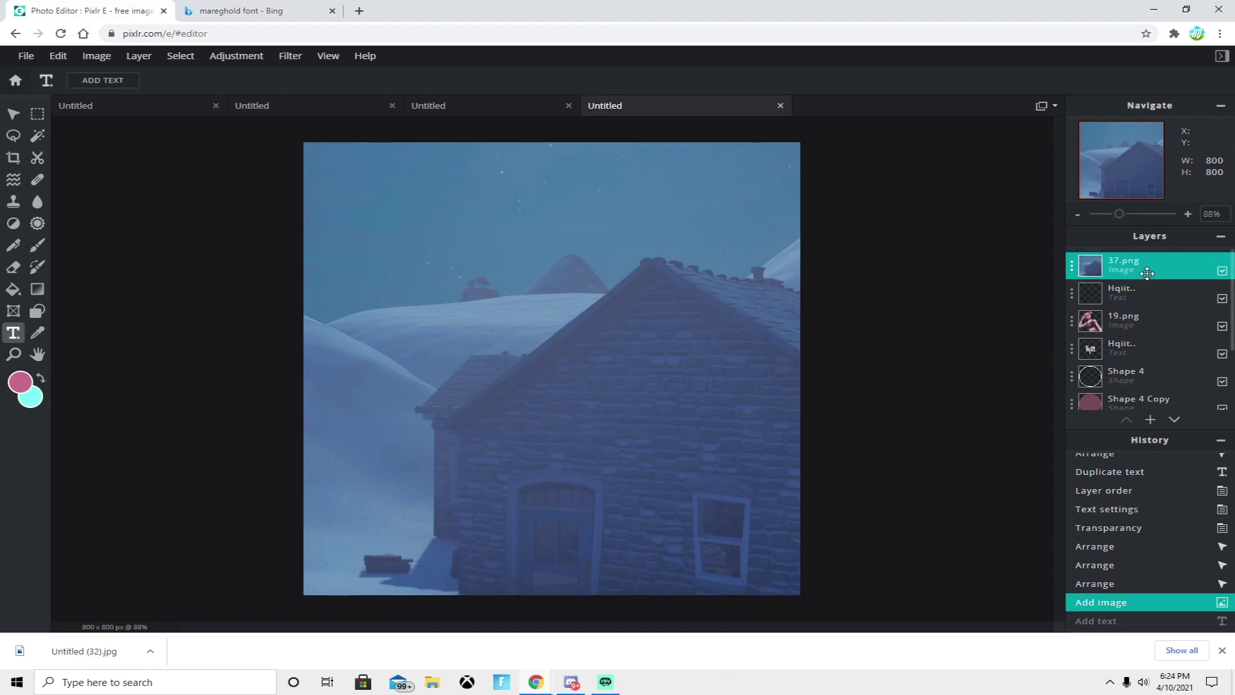
{"action": "left_click_drag", "start_coordinate": [1140, 304], "coordinate": [1128, 347]}
{"action": "scroll", "coordinate": [965, 328], "scroll_direction": "up", "scroll_amount": 2}
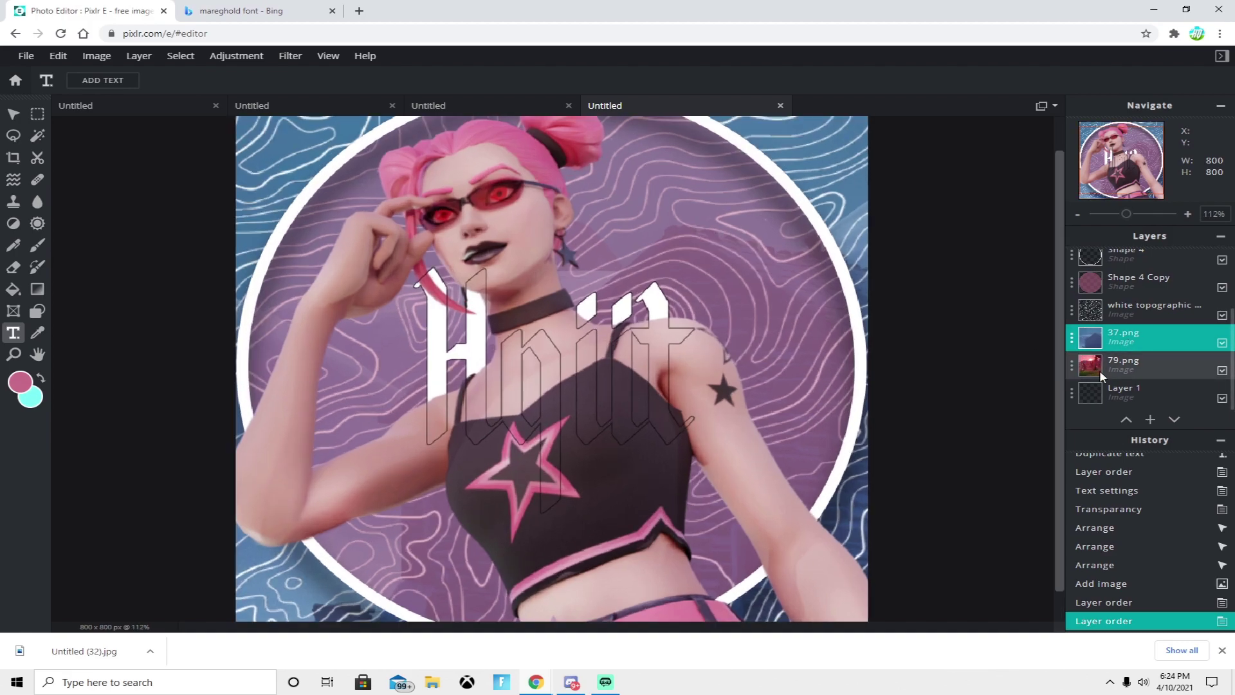
{"action": "scroll", "coordinate": [950, 324], "scroll_direction": "down", "scroll_amount": 1}
{"action": "scroll", "coordinate": [1179, 334], "scroll_direction": "up", "scroll_amount": 3}
Step: Hide the 19.png character layer and add the 347.png image from Downloads as a new layer
{"action": "left_click", "coordinate": [1222, 298]}
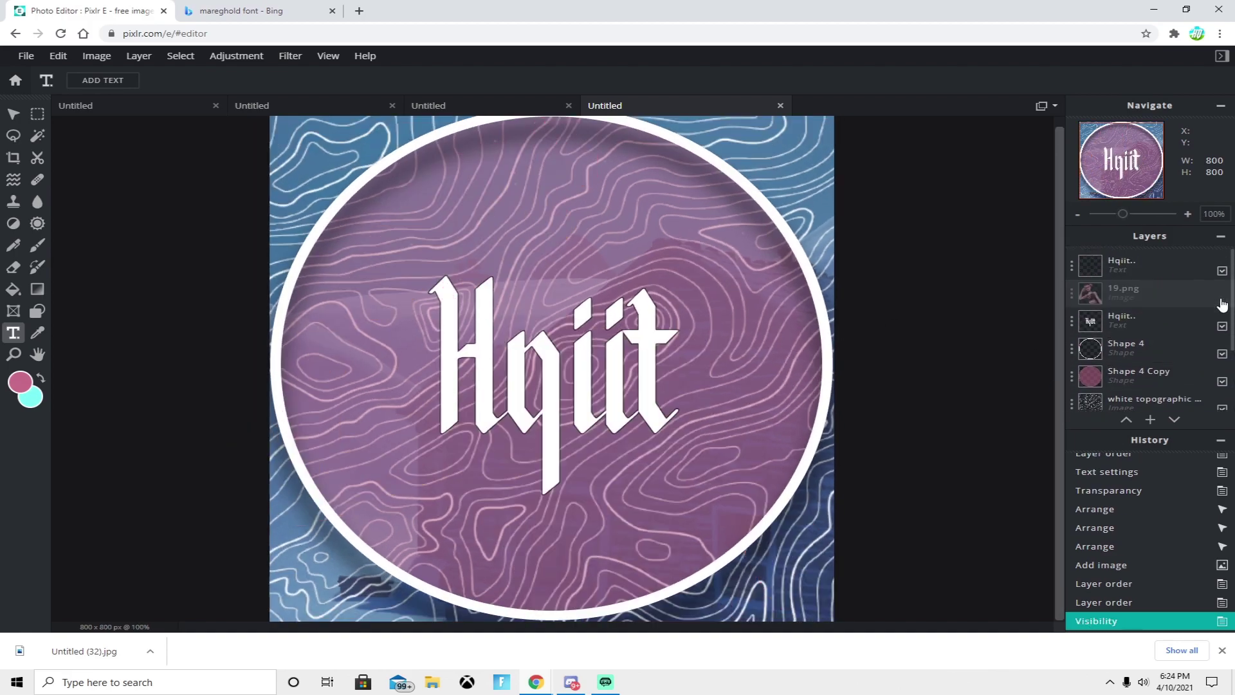
{"action": "scroll", "coordinate": [1209, 360], "scroll_direction": "down", "scroll_amount": 2}
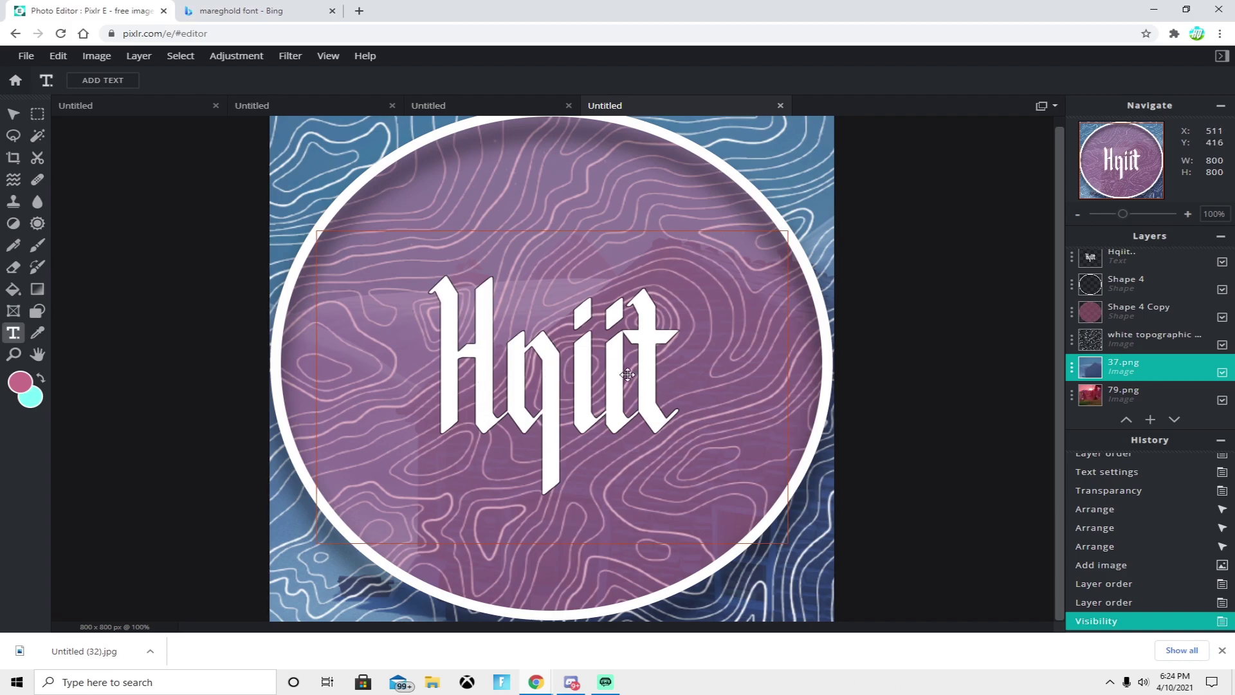
{"action": "left_click", "coordinate": [139, 56]}
{"action": "left_click", "coordinate": [149, 110]}
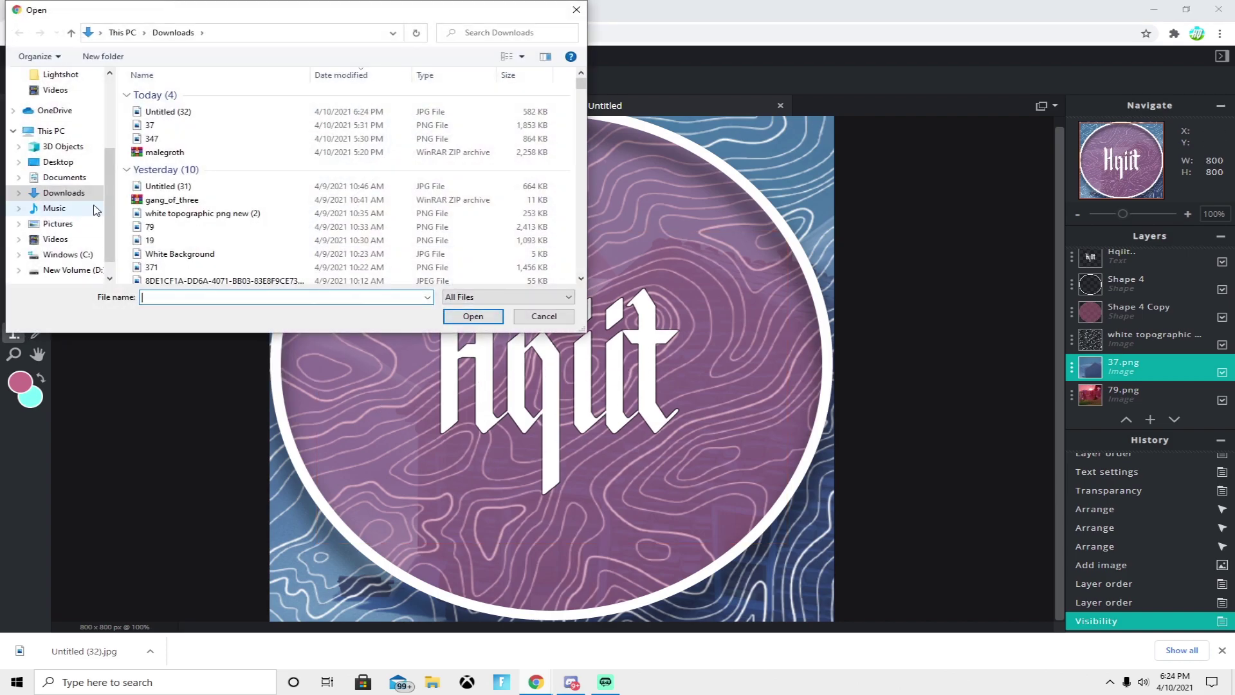
{"action": "left_click", "coordinate": [190, 128]}
{"action": "double_click", "coordinate": [192, 138]}
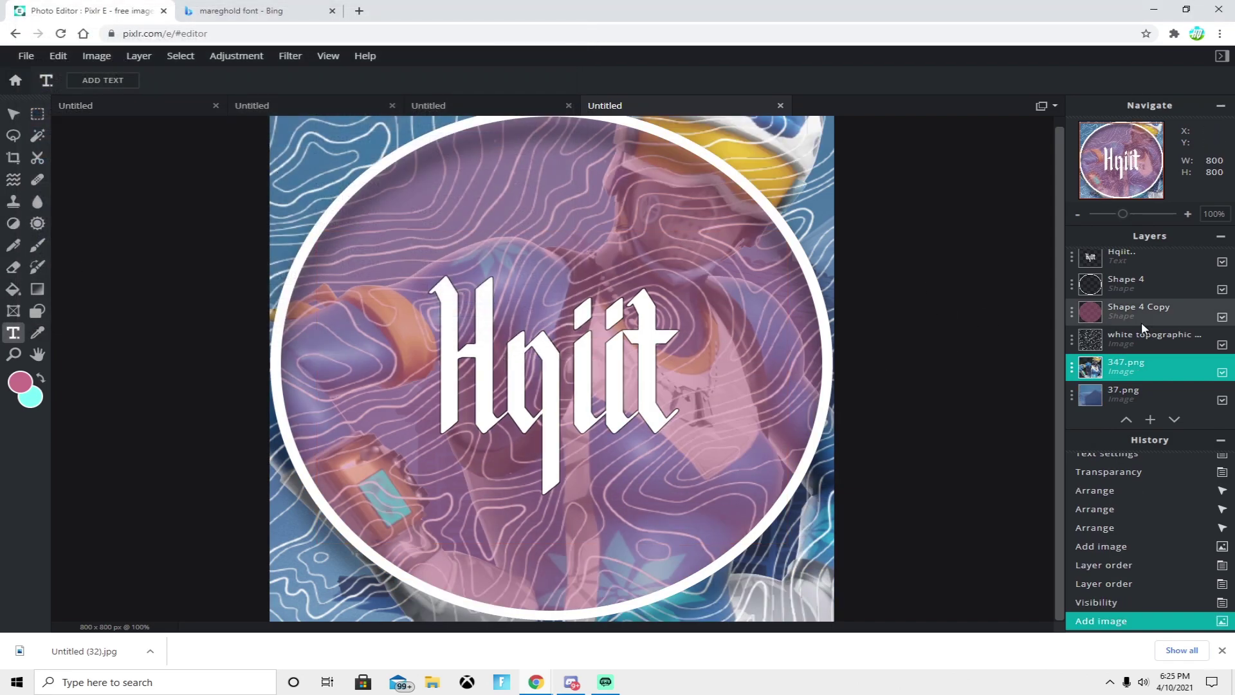
Step: Move the 347.png layer up the stack to sit between the outlined Hqiit text and the 19.png layer
{"action": "scroll", "coordinate": [1124, 358], "scroll_direction": "up", "scroll_amount": 1}
{"action": "scroll", "coordinate": [1126, 356], "scroll_direction": "up", "scroll_amount": 1}
{"action": "scroll", "coordinate": [1133, 346], "scroll_direction": "down", "scroll_amount": 2}
{"action": "left_click_drag", "start_coordinate": [1126, 312], "coordinate": [1125, 283]}
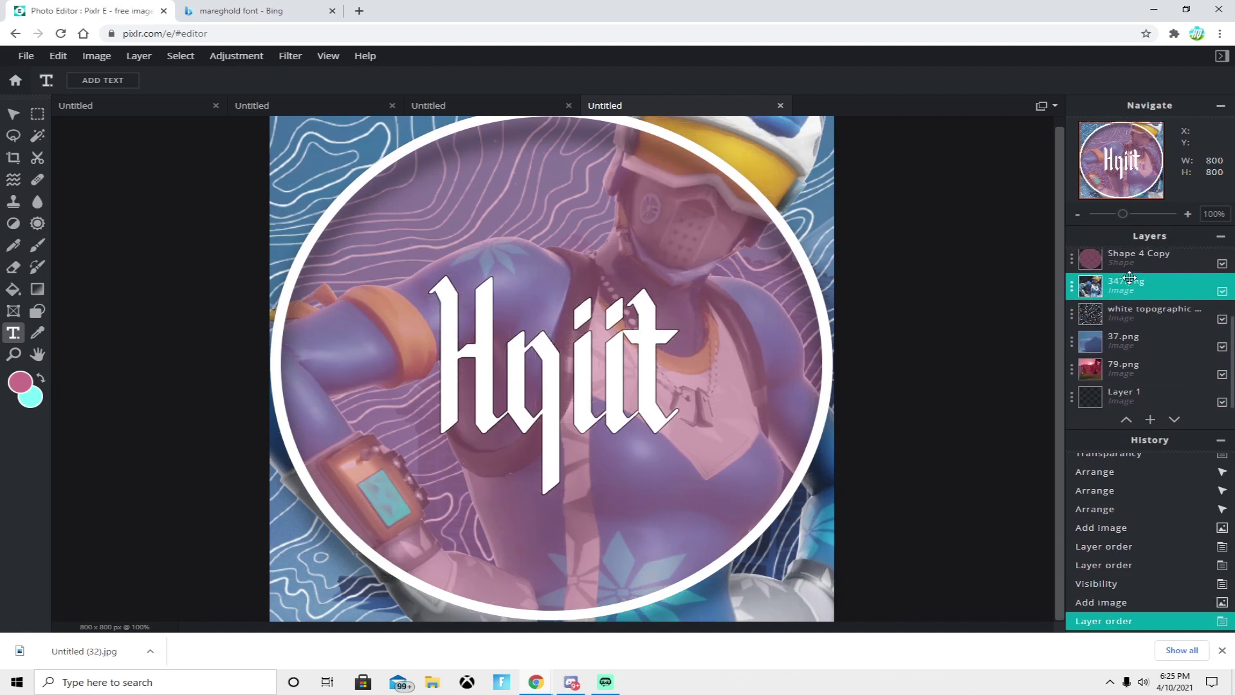
{"action": "scroll", "coordinate": [1124, 309], "scroll_direction": "up", "scroll_amount": 2}
{"action": "left_click_drag", "start_coordinate": [1125, 399], "coordinate": [1125, 291]}
Step: Scale the 347.png character to about 672 × 749 px and position it at about X 28, Y 60 over the ring
{"action": "left_click", "coordinate": [13, 114]}
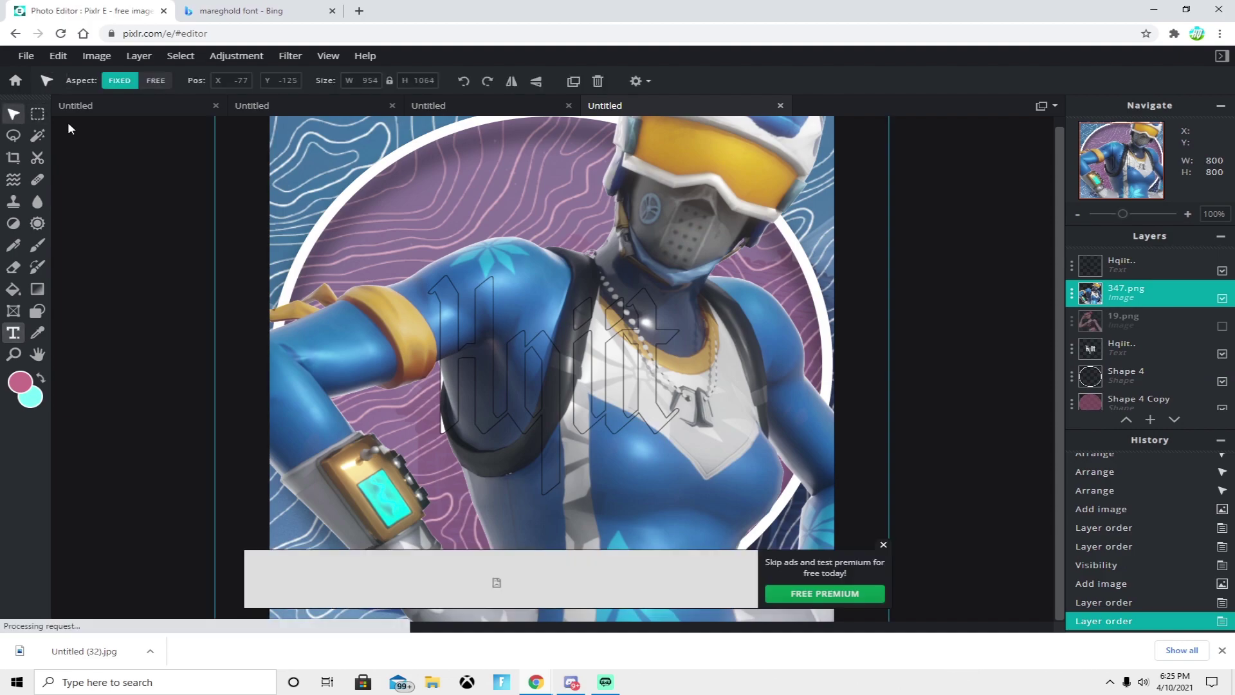
{"action": "left_click_drag", "start_coordinate": [785, 188], "coordinate": [727, 301]}
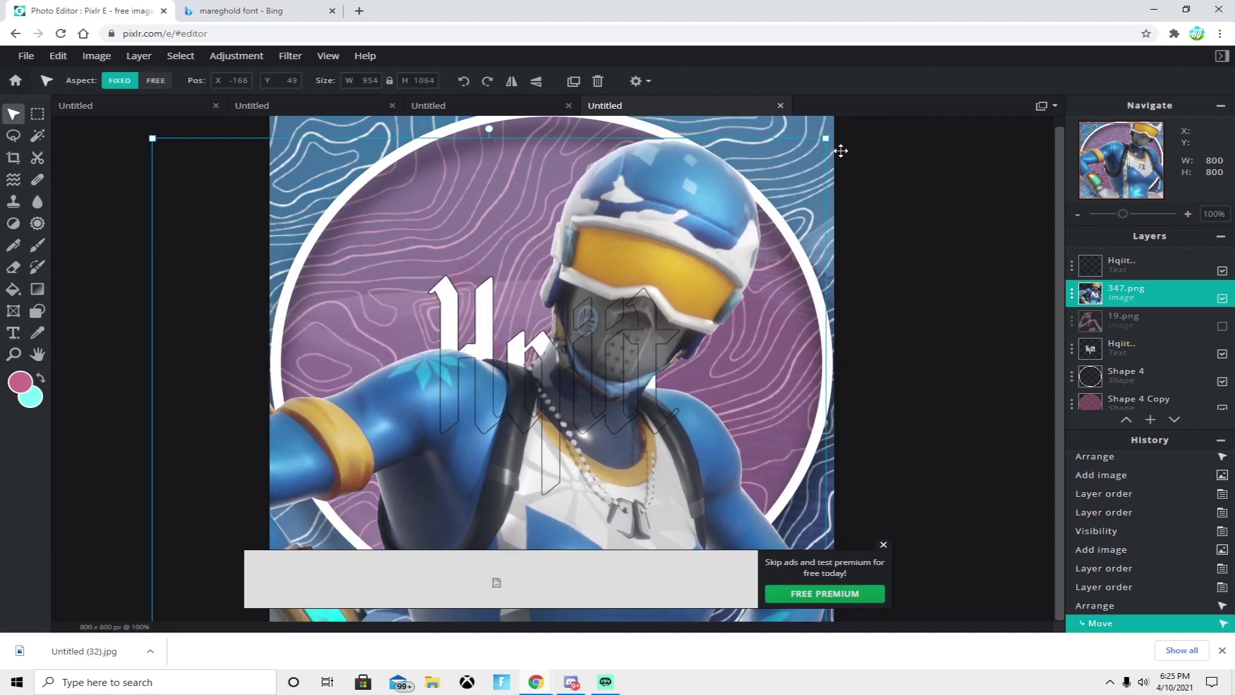
{"action": "left_click_drag", "start_coordinate": [824, 139], "coordinate": [617, 349]}
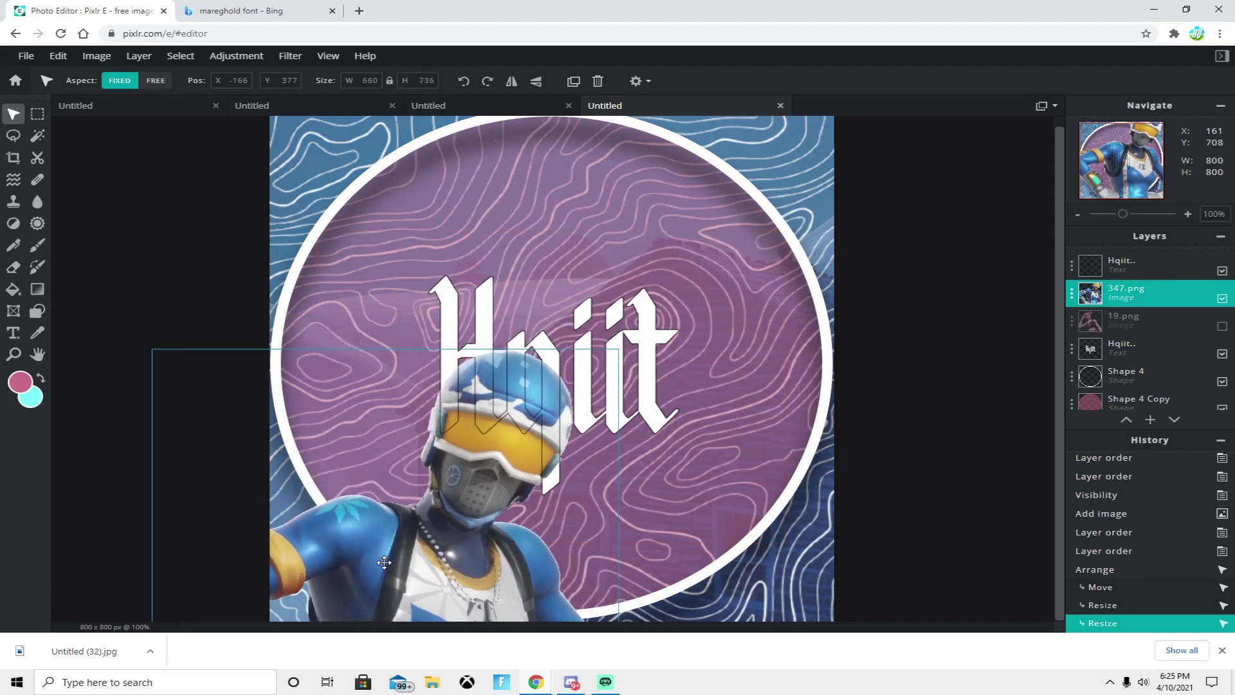
{"action": "left_click_drag", "start_coordinate": [386, 559], "coordinate": [520, 359]}
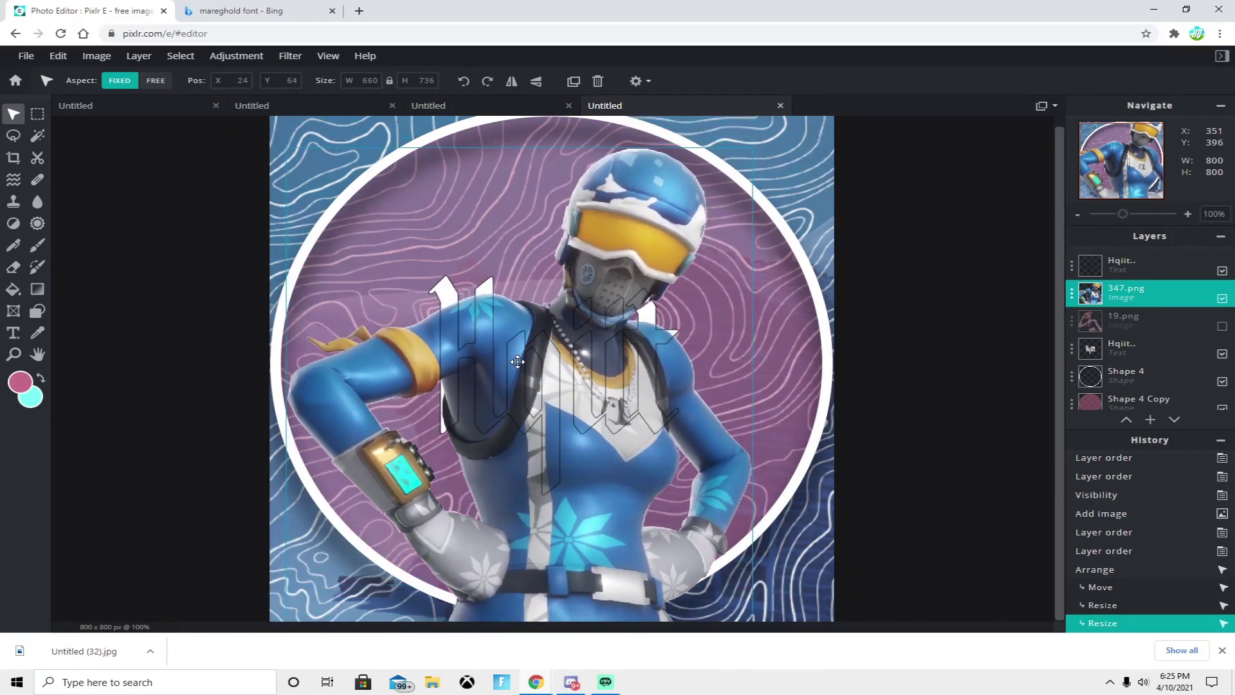
{"action": "left_click_drag", "start_coordinate": [751, 147], "coordinate": [768, 128]}
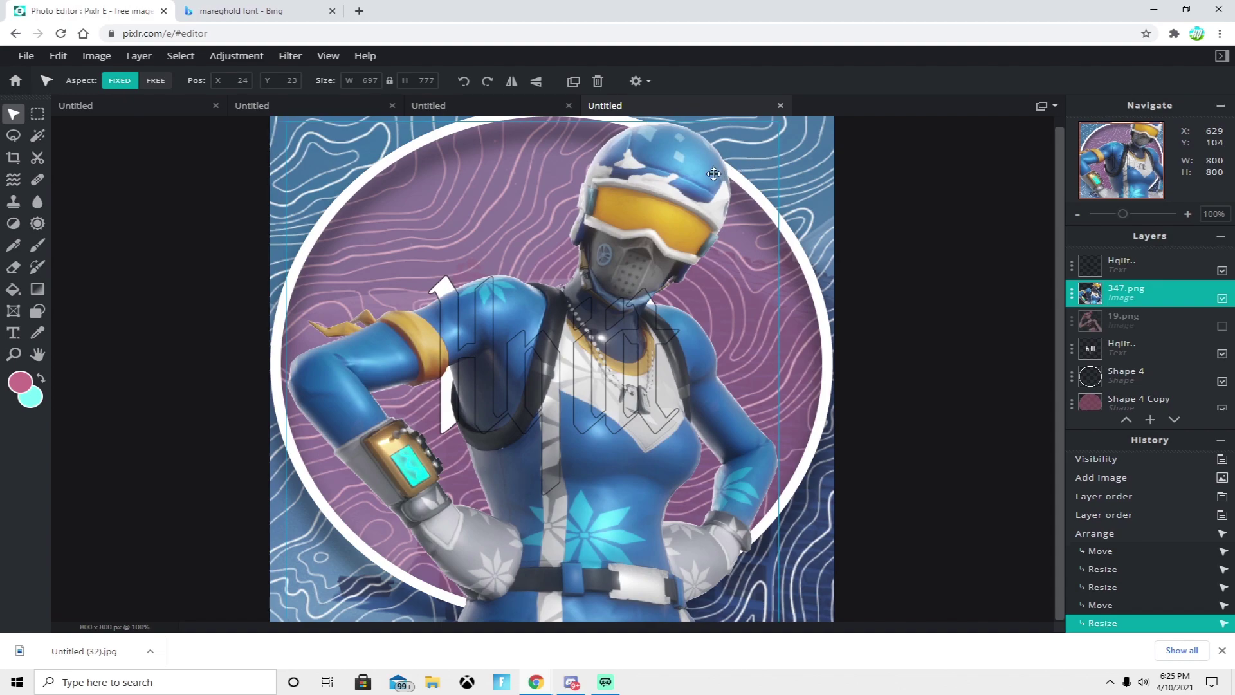
{"action": "left_click_drag", "start_coordinate": [702, 181], "coordinate": [714, 179]}
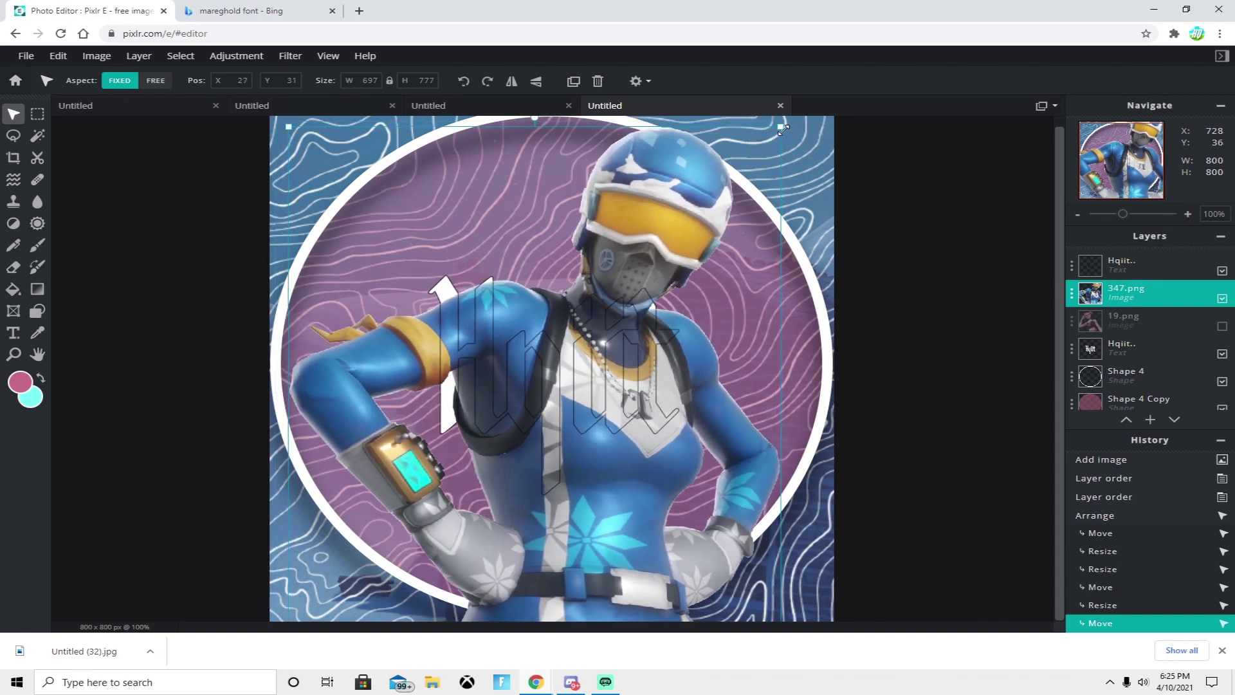
{"action": "left_click_drag", "start_coordinate": [783, 130], "coordinate": [763, 145]}
{"action": "left_click_drag", "start_coordinate": [694, 192], "coordinate": [695, 193]}
Step: Sample the light blue of the new character's helmet as the main colour
{"action": "left_click", "coordinate": [39, 334]}
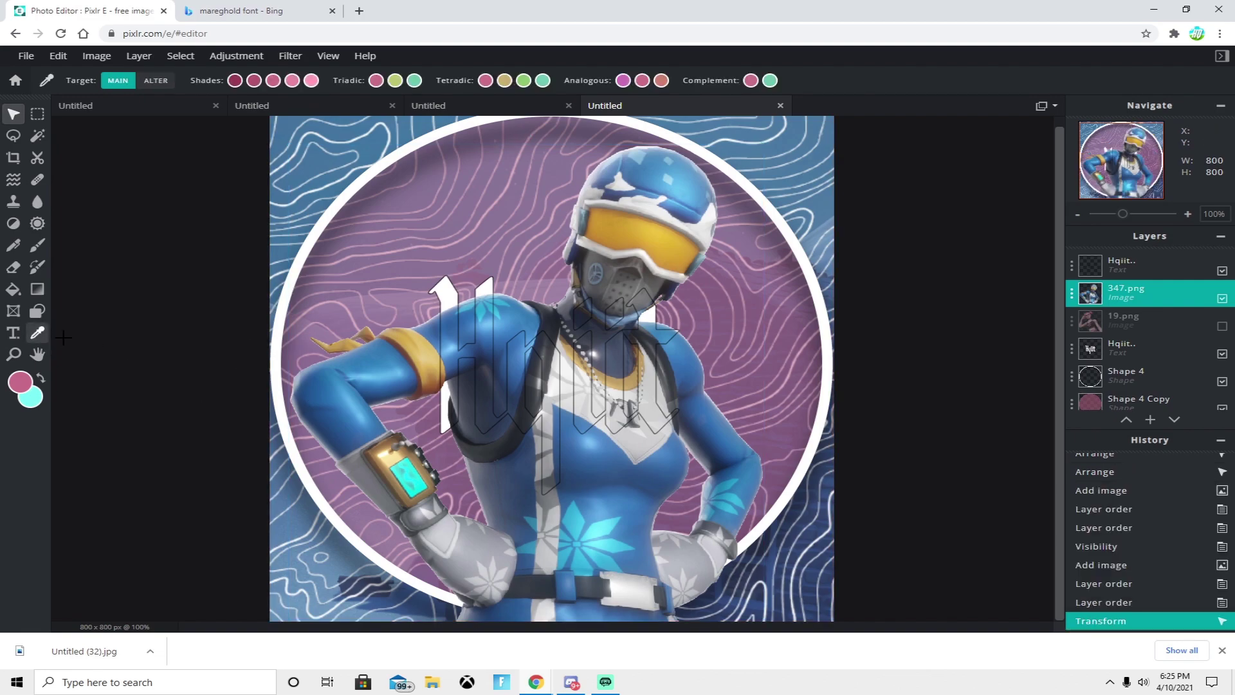
{"action": "left_click", "coordinate": [679, 186]}
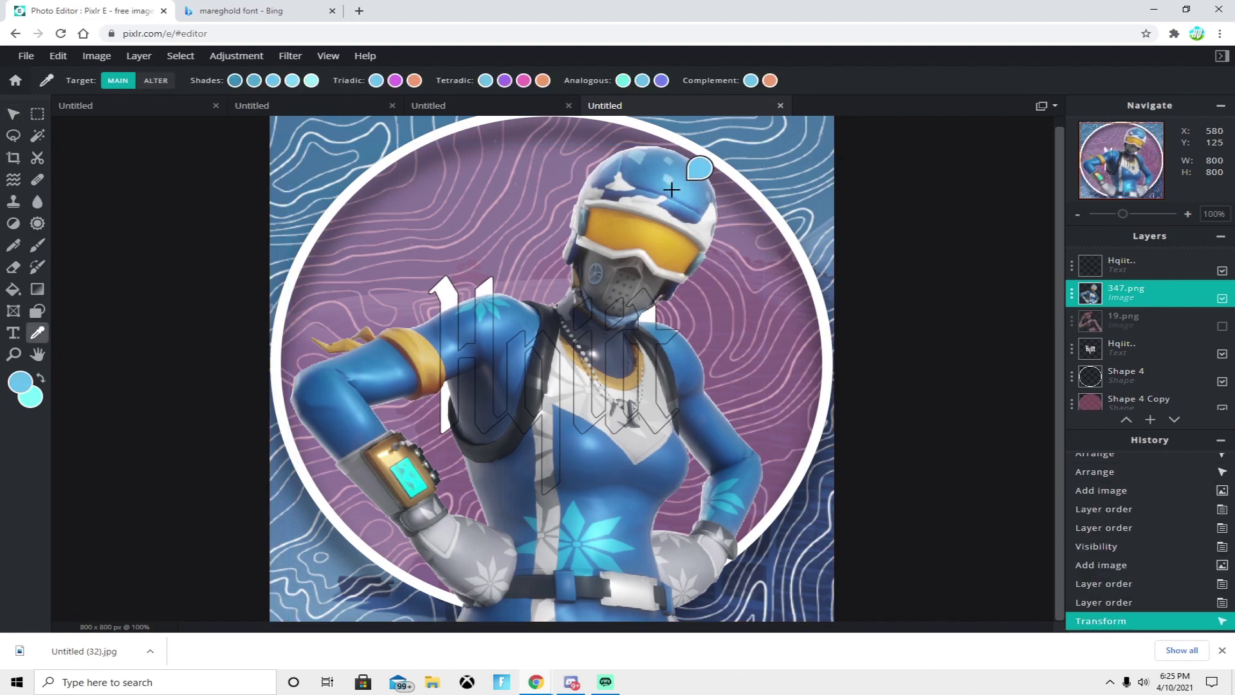
{"action": "left_click", "coordinate": [13, 114]}
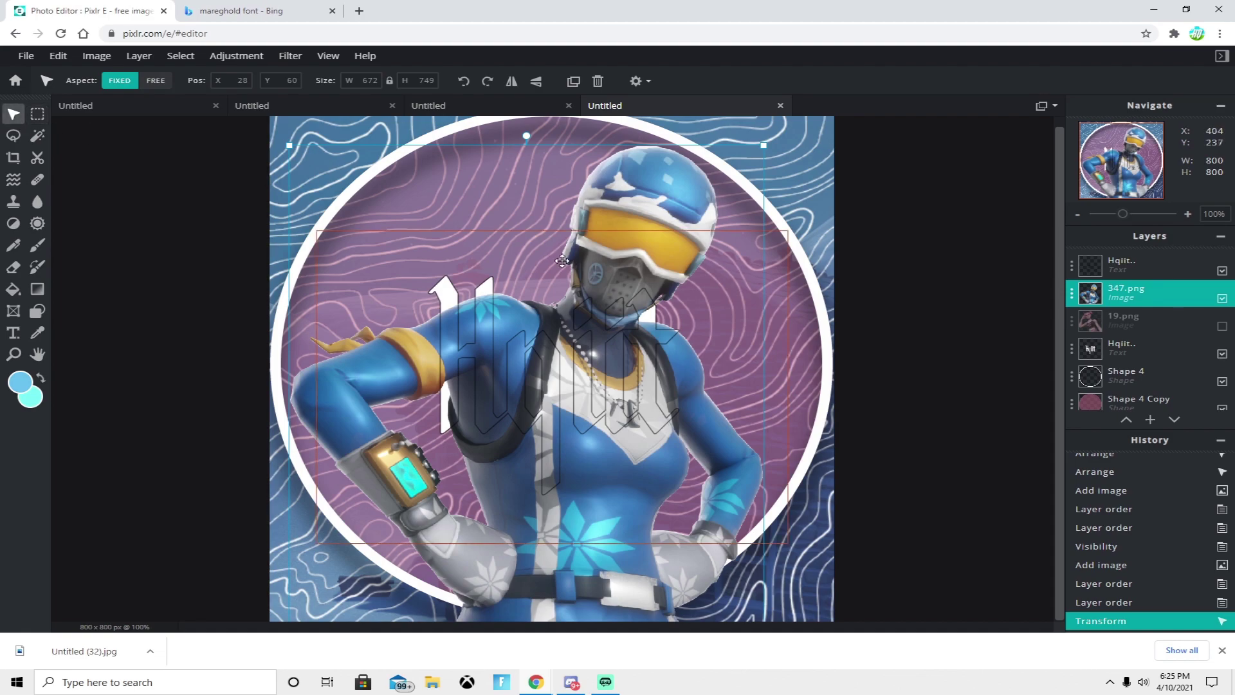
{"action": "left_click", "coordinate": [37, 334]}
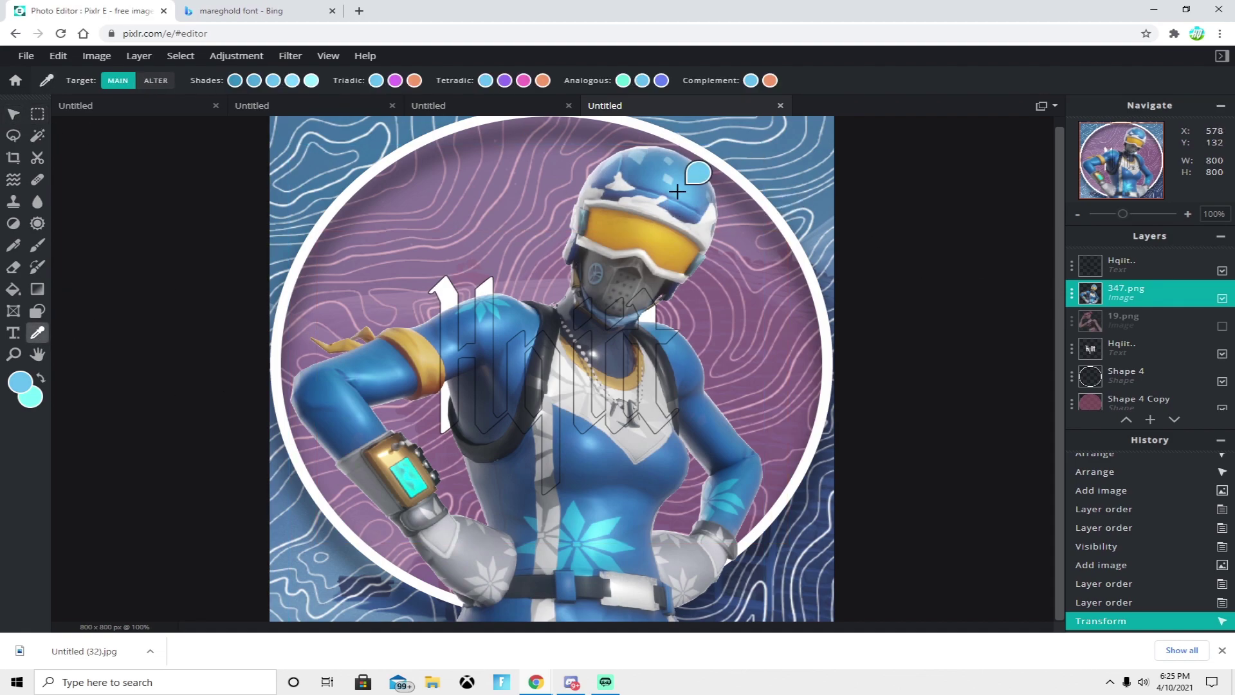
{"action": "left_click", "coordinate": [13, 114]}
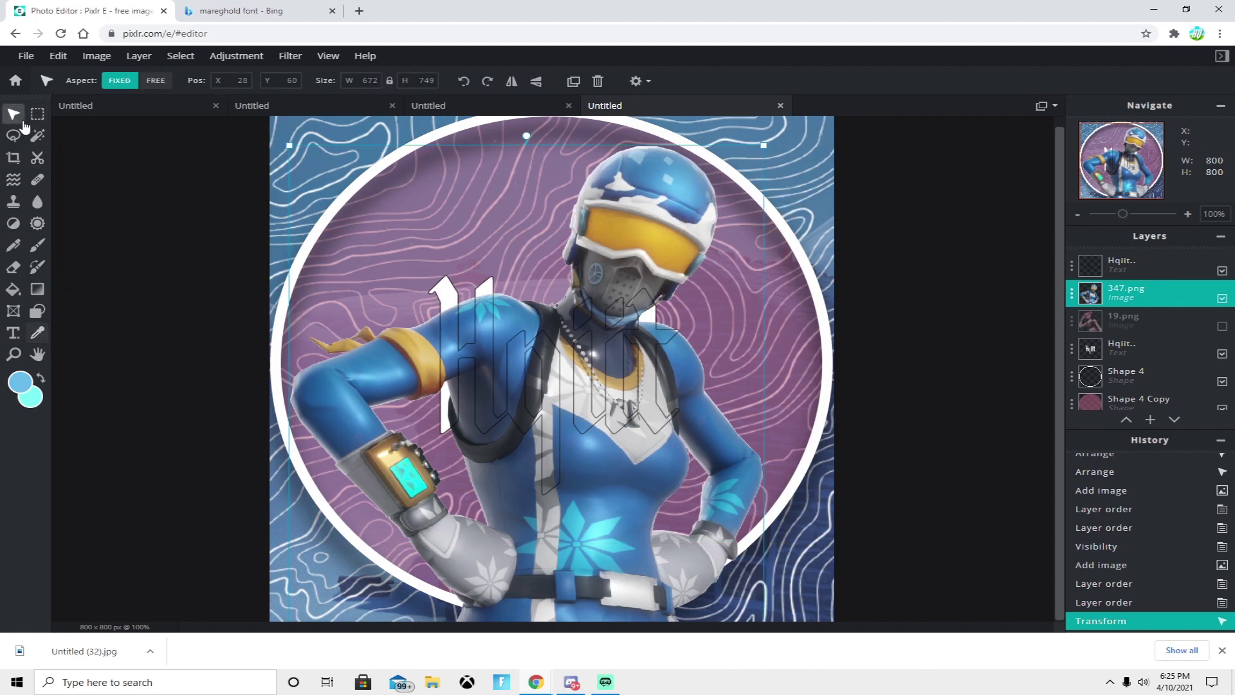
Step: Change the fill of the Shape 4 Copy circle to the sampled light blue
{"action": "left_click", "coordinate": [39, 312]}
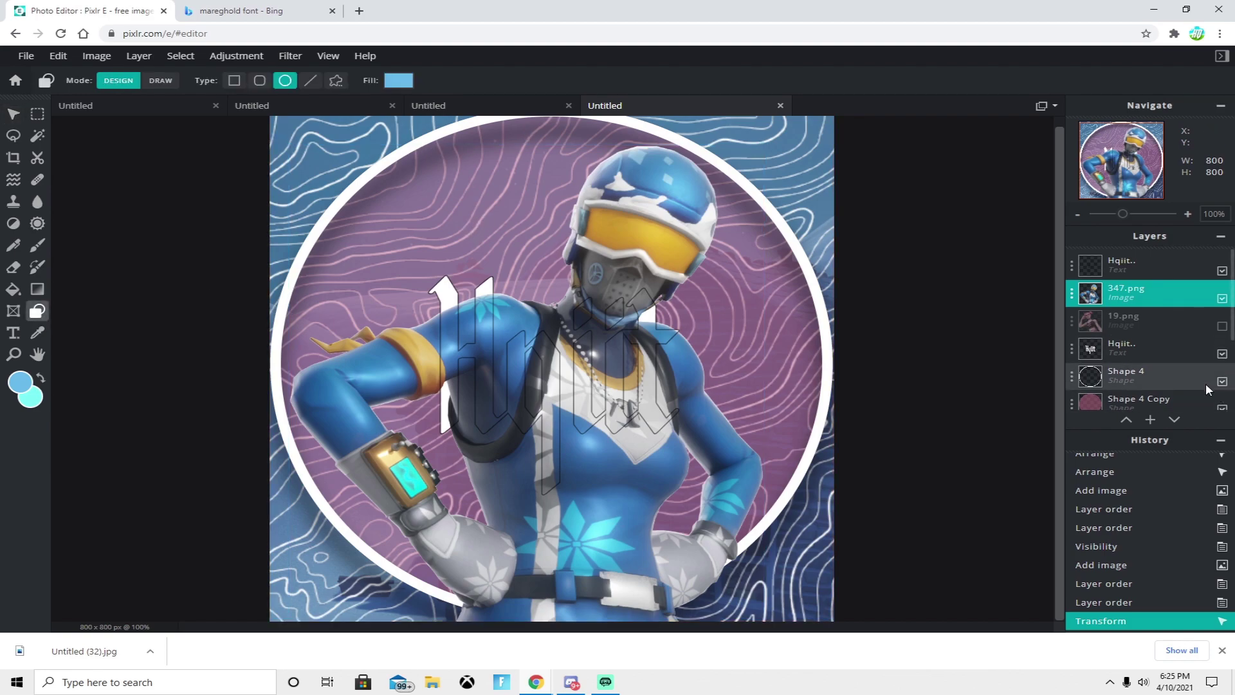
{"action": "left_click", "coordinate": [1132, 397]}
{"action": "left_click", "coordinate": [373, 80]}
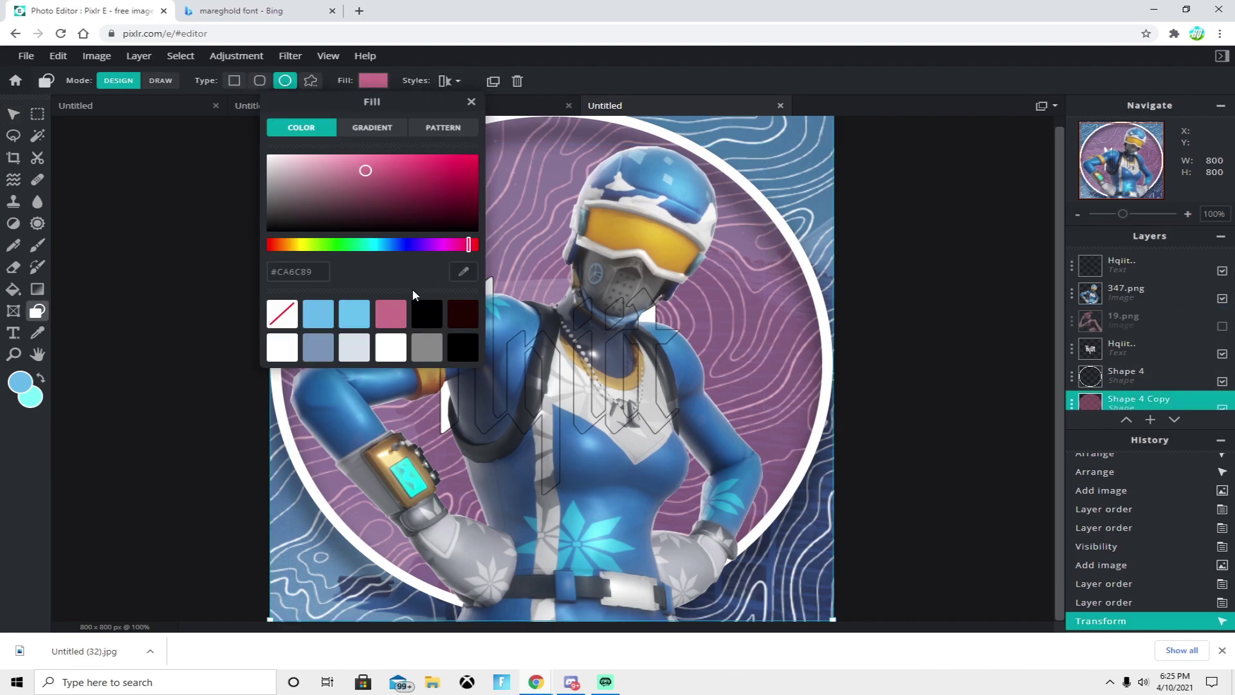
{"action": "left_click", "coordinate": [315, 320]}
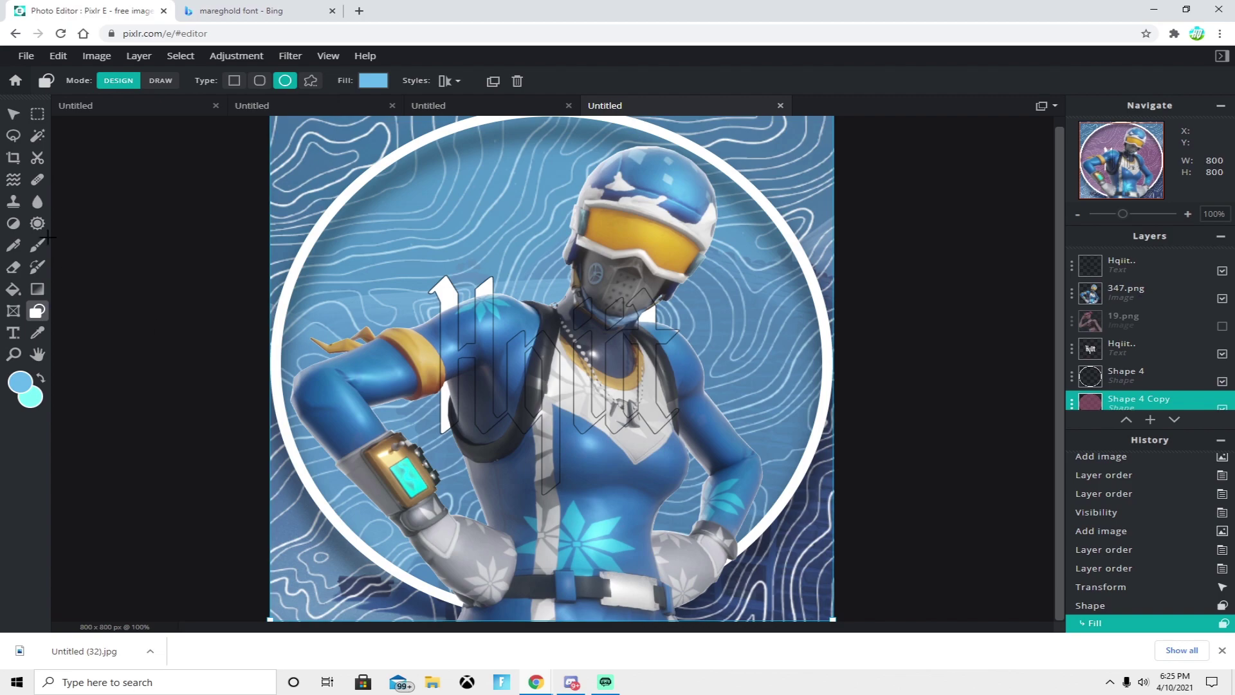
Step: Enlarge the 347.png character to about 694 × 773 px and position it at about X 0, Y 34 over the ring
{"action": "left_click", "coordinate": [14, 113]}
{"action": "mouse_move", "coordinate": [675, 193]}
{"action": "left_mouse_down"}
{"action": "mouse_move", "coordinate": [651, 193]}
{"action": "mouse_move", "coordinate": [663, 195]}
{"action": "left_mouse_up"}
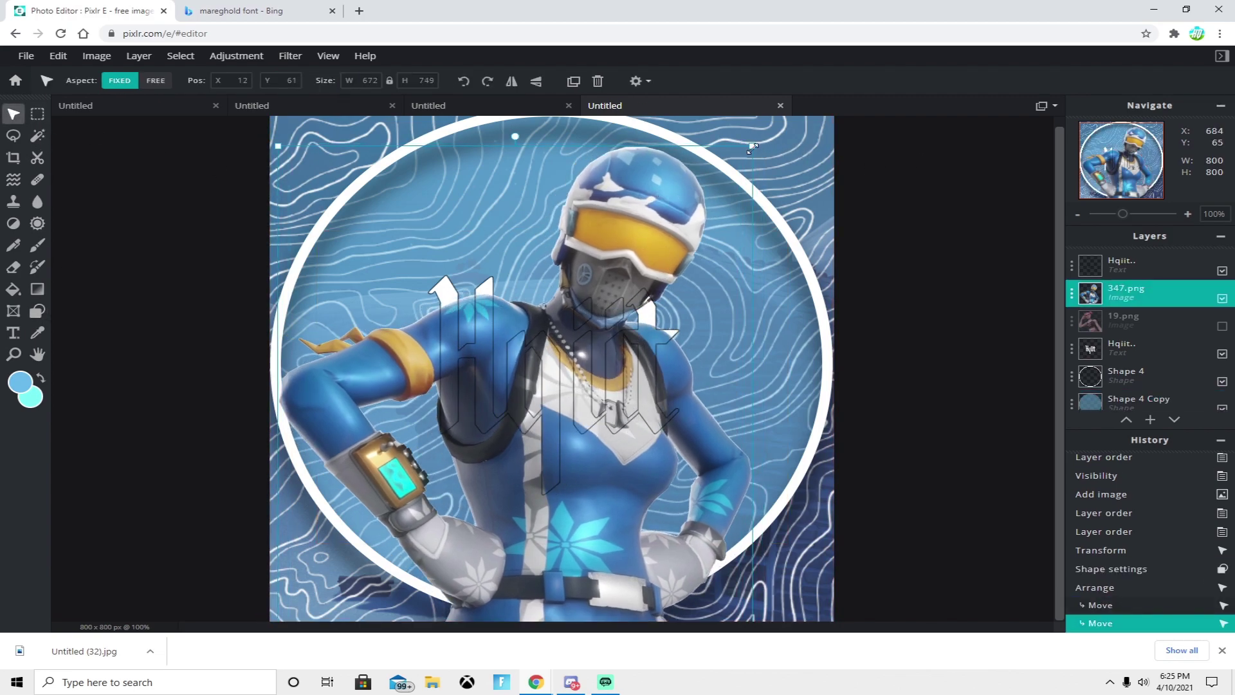
{"action": "left_click_drag", "start_coordinate": [753, 148], "coordinate": [780, 118]}
{"action": "mouse_move", "coordinate": [700, 152]}
{"action": "left_mouse_down"}
{"action": "mouse_move", "coordinate": [681, 158]}
{"action": "mouse_move", "coordinate": [708, 155]}
{"action": "left_mouse_up"}
{"action": "left_click", "coordinate": [613, 371]}
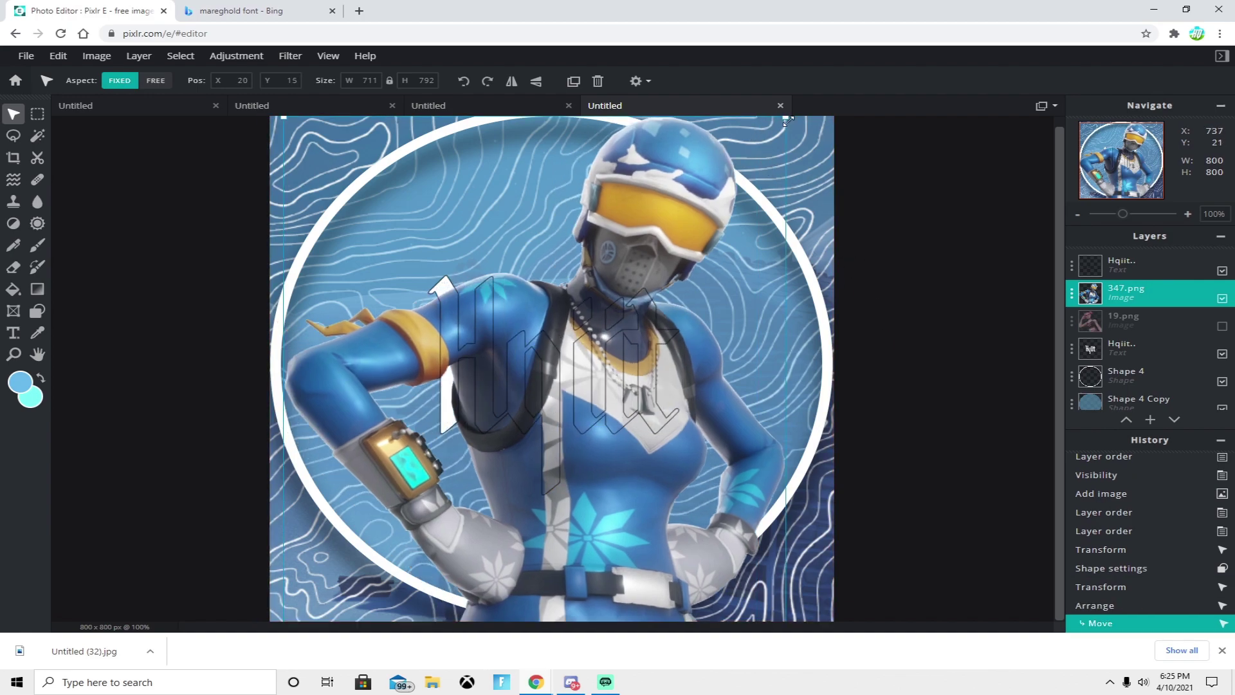
{"action": "left_click_drag", "start_coordinate": [786, 122], "coordinate": [773, 126]}
{"action": "left_click_drag", "start_coordinate": [745, 166], "coordinate": [723, 180]}
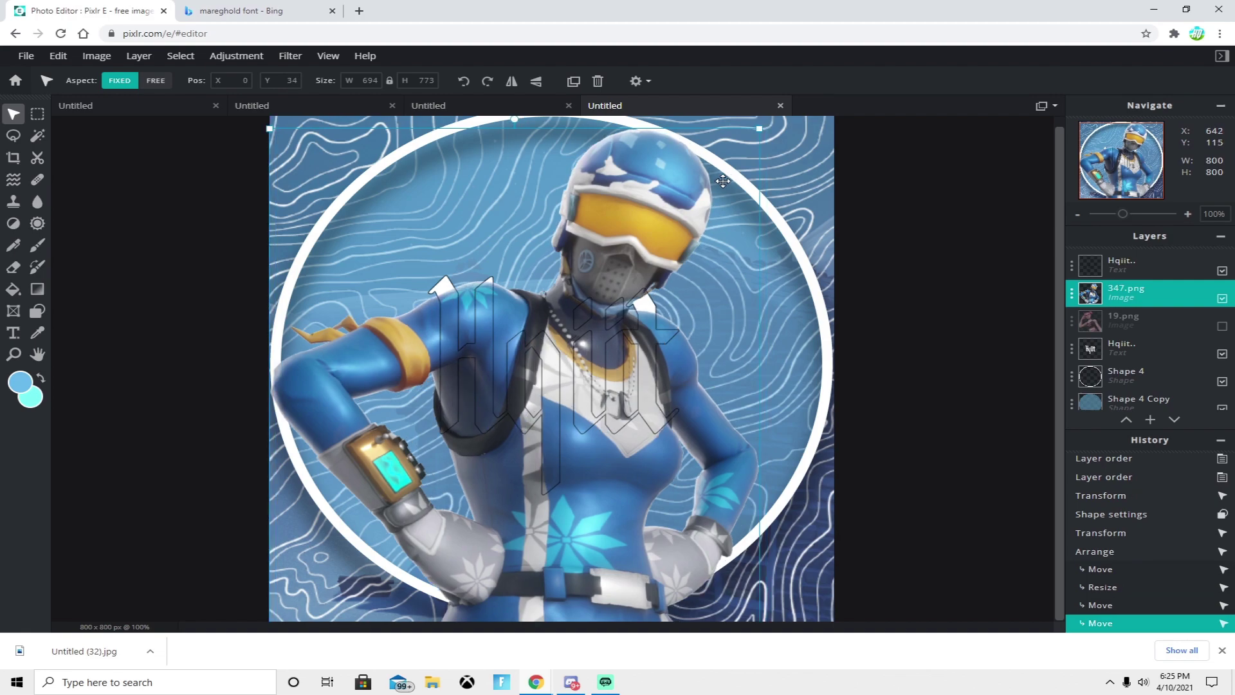
{"action": "scroll", "coordinate": [926, 322], "scroll_direction": "down", "scroll_amount": 1}
{"action": "left_click", "coordinate": [925, 322]}
{"action": "scroll", "coordinate": [894, 427], "scroll_direction": "down", "scroll_amount": 1}
{"action": "scroll", "coordinate": [831, 432], "scroll_direction": "up", "scroll_amount": 2}
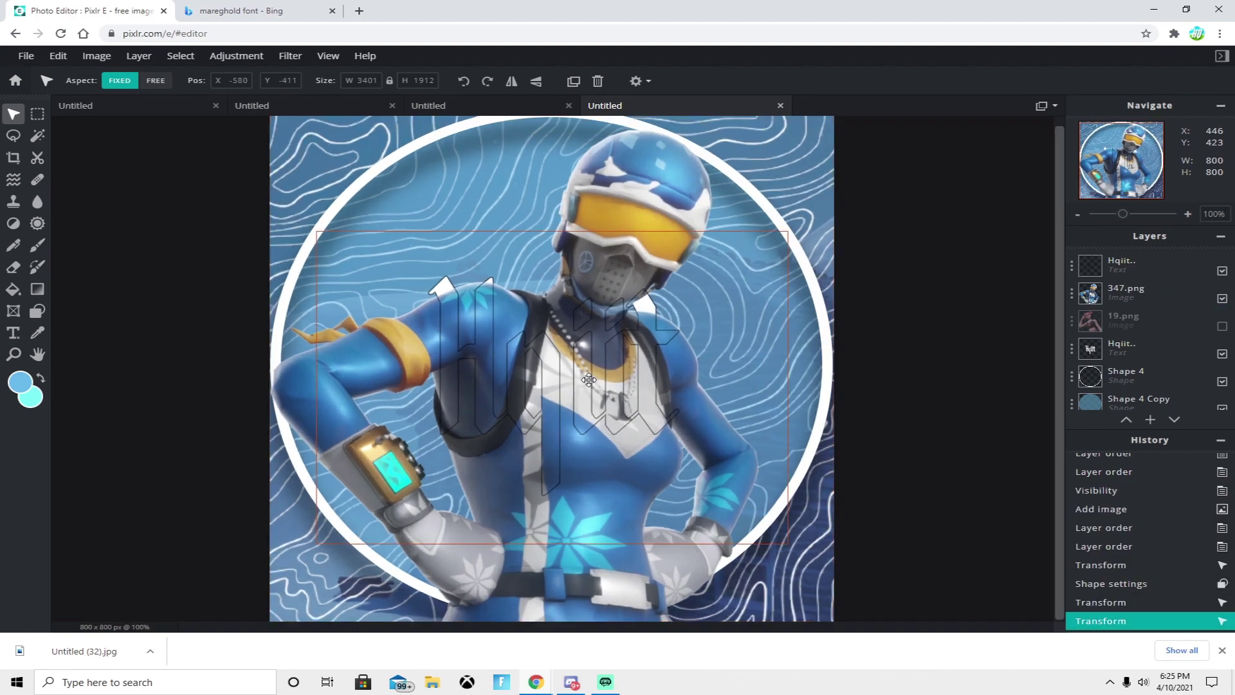
Step: Move the outlined Hqiit text slightly up and set its font size to 450
{"action": "left_click_drag", "start_coordinate": [586, 378], "coordinate": [584, 339]}
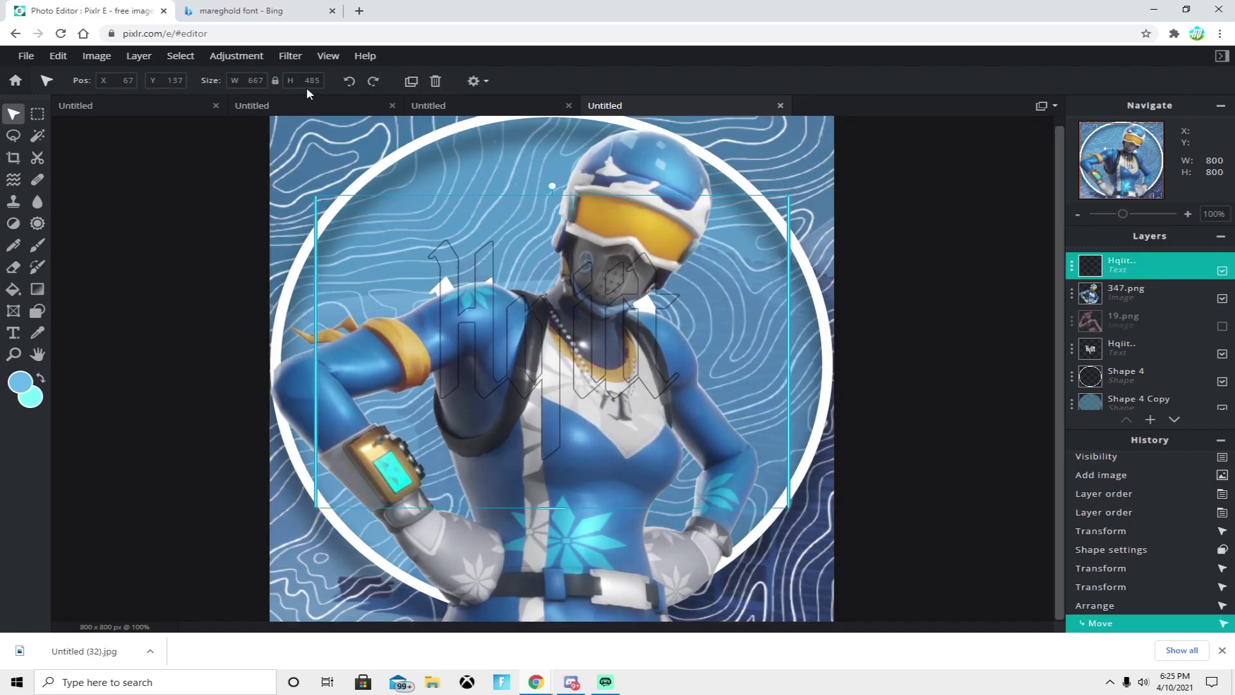
{"action": "left_click", "coordinate": [27, 334]}
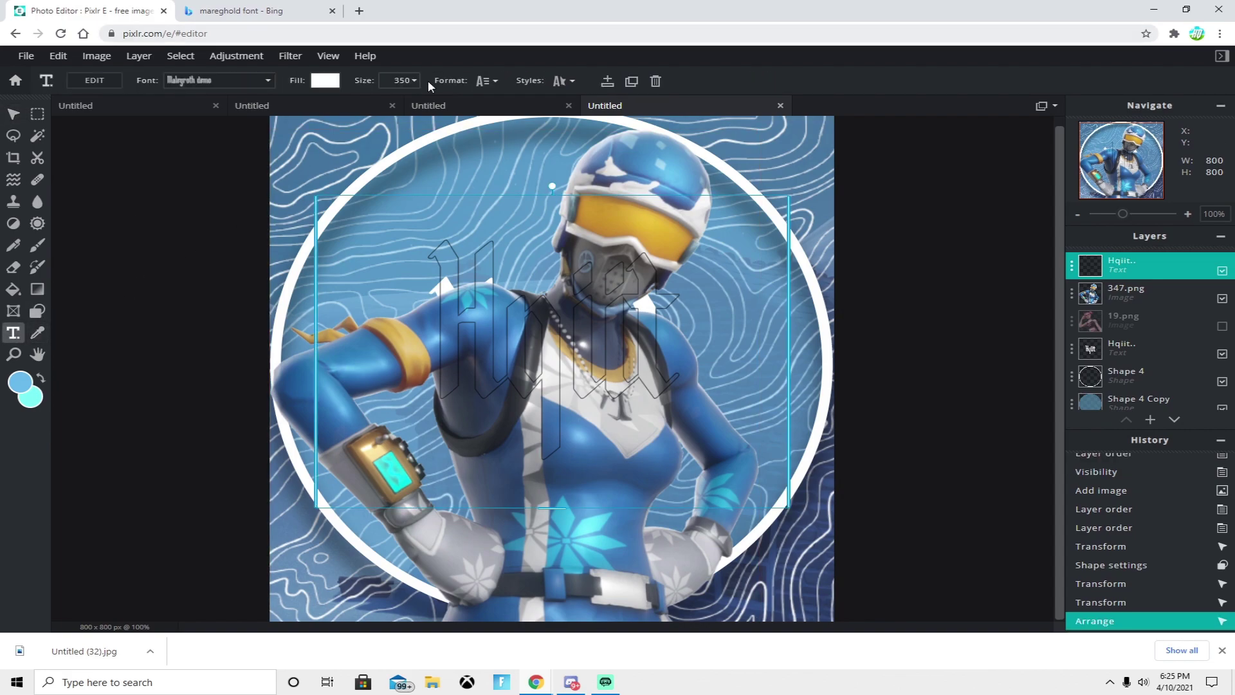
{"action": "left_click", "coordinate": [402, 81]}
{"action": "type", "text": "40"}
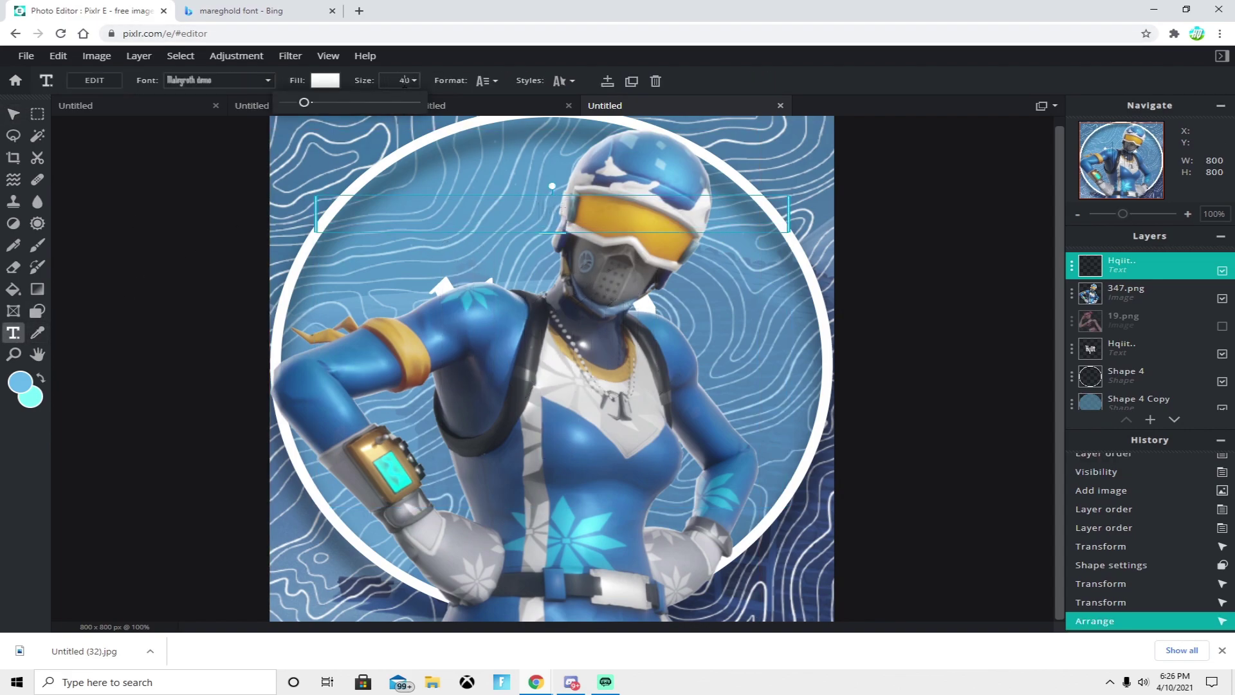
{"action": "type", "text": "5"}
{"action": "left_click", "coordinate": [629, 388]}
{"action": "left_click", "coordinate": [628, 388]}
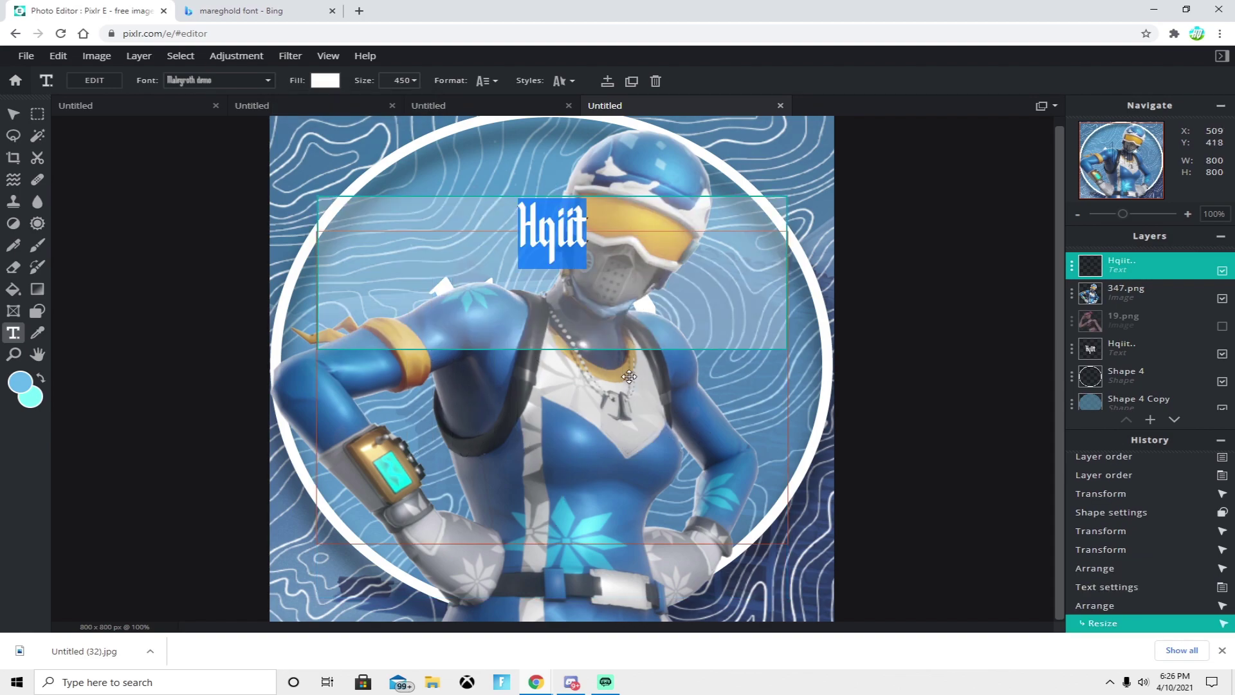
Step: Set the font size of the white Hqiit text behind the character to 450
{"action": "left_click", "coordinate": [1148, 358]}
{"action": "left_click", "coordinate": [1151, 369]}
{"action": "left_click", "coordinate": [1147, 357]}
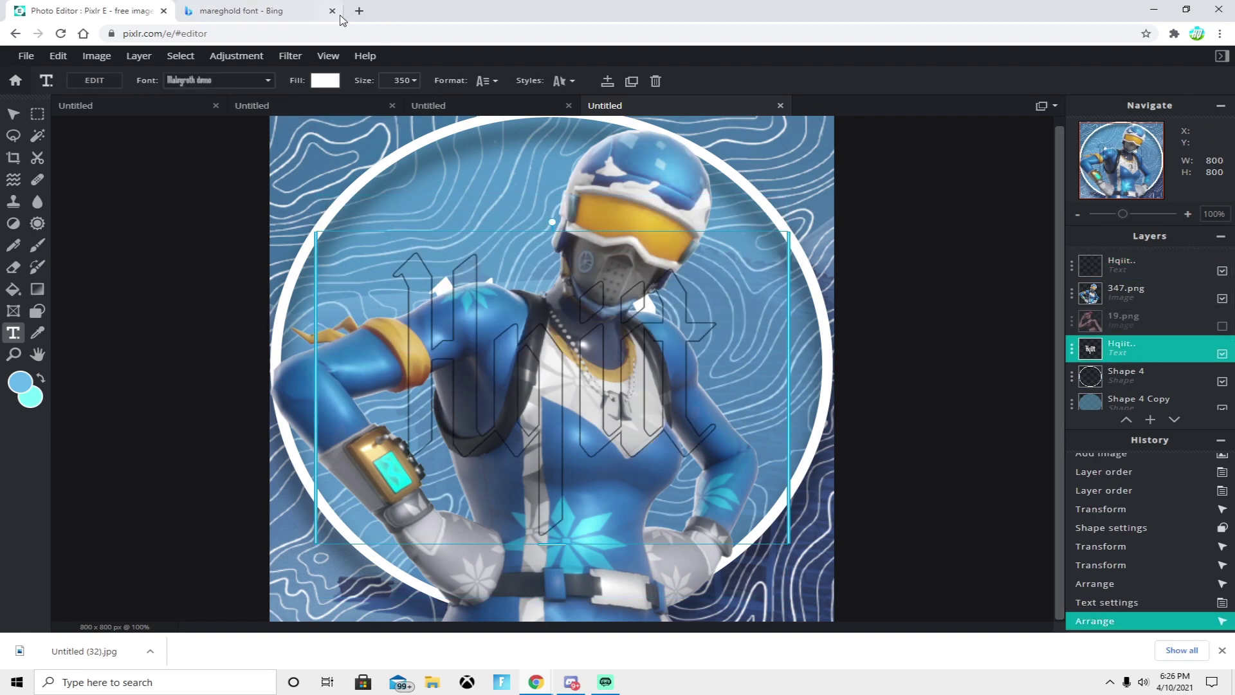
{"action": "left_click", "coordinate": [398, 81]}
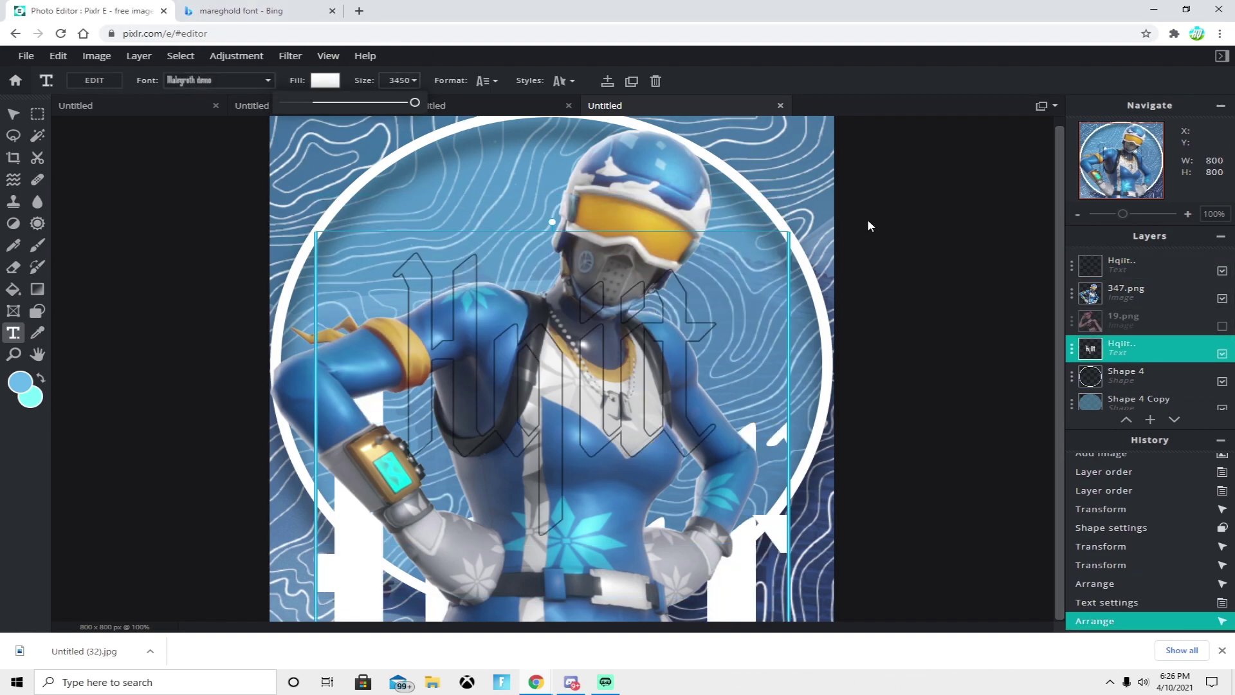
{"action": "key", "text": "BackSpace"}
{"action": "key", "text": "BackSpace"}
{"action": "type", "text": "4"}
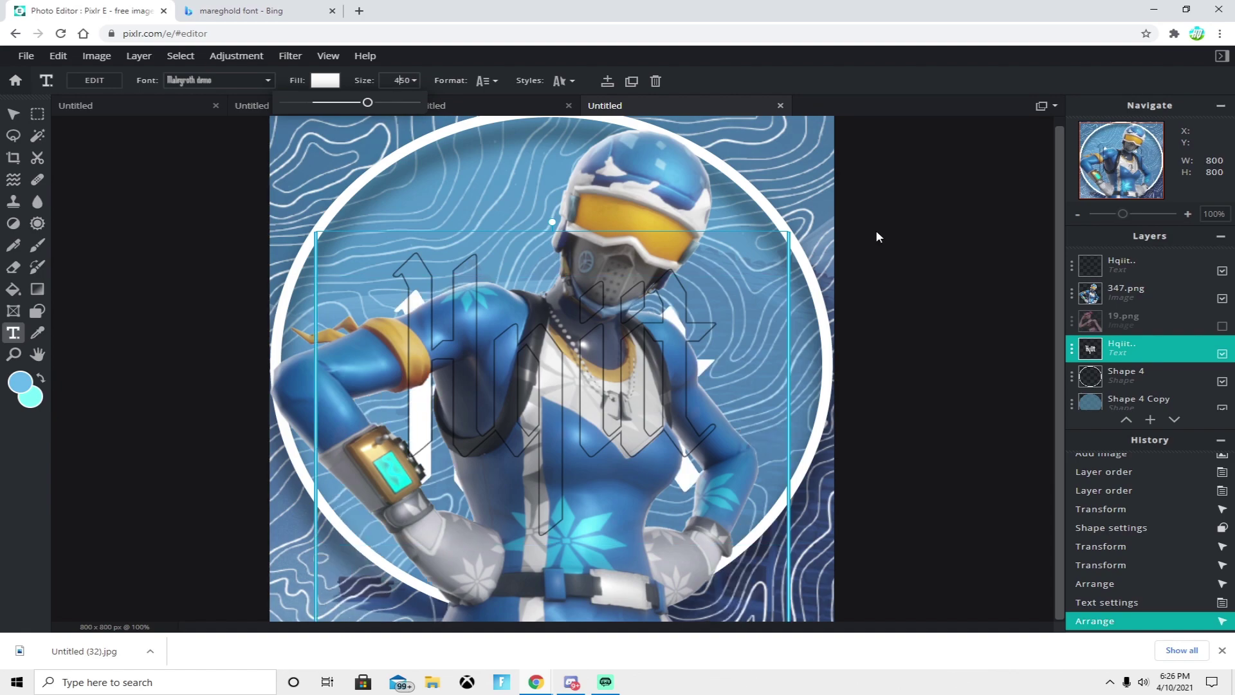
{"action": "left_click", "coordinate": [878, 237]}
Step: Shift the outlined Hqiit text slightly right and nudge the white Hqiit text up and right to line up with the outline
{"action": "left_click", "coordinate": [1127, 265]}
{"action": "left_click_drag", "start_coordinate": [606, 353], "coordinate": [632, 353]}
{"action": "left_click", "coordinate": [1130, 353]}
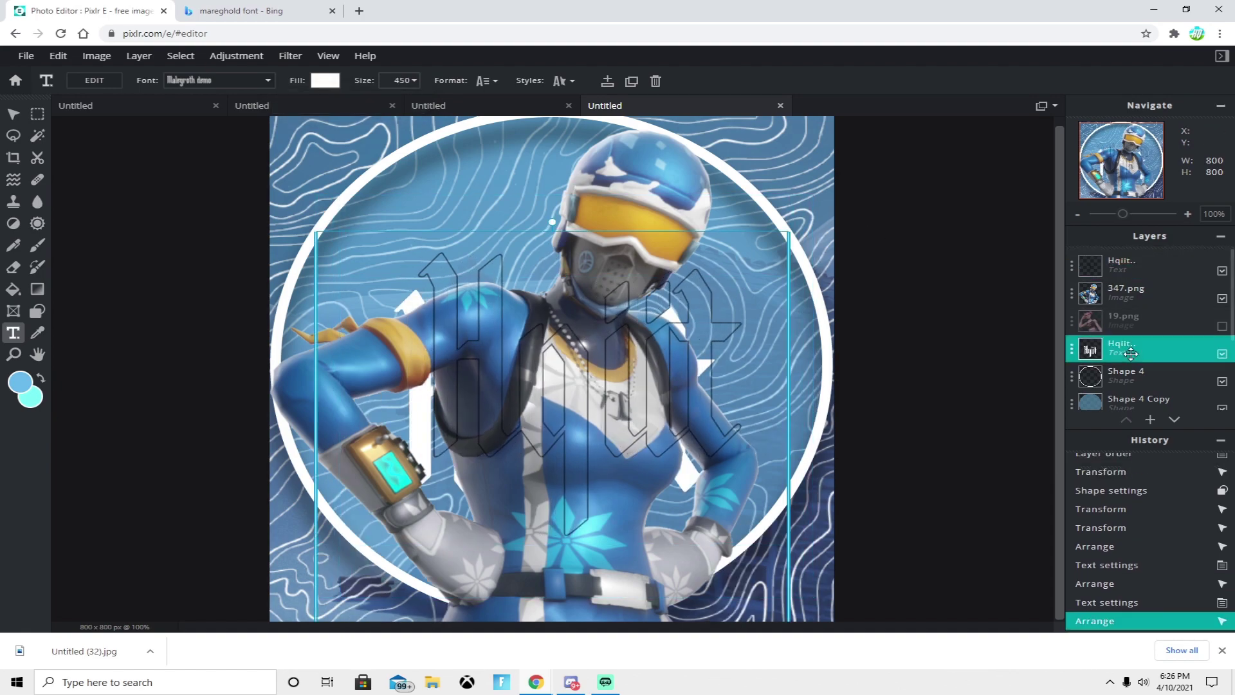
{"action": "key", "text": "Up"}
{"action": "key", "text": "Up"}
{"action": "key", "text": "Up"}
{"action": "key", "text": "Up"}
{"action": "key", "text": "Up"}
{"action": "key", "text": "Up"}
{"action": "key", "text": "Up"}
{"action": "key", "text": "Up"}
{"action": "key", "text": "Up"}
{"action": "key", "text": "Up"}
{"action": "key", "text": "Up"}
{"action": "key", "text": "Up"}
{"action": "key", "text": "Up"}
{"action": "key", "text": "Up"}
{"action": "key", "text": "Up"}
{"action": "key", "text": "Up"}
{"action": "key", "text": "Up"}
{"action": "key", "text": "Up"}
{"action": "key", "text": "Up"}
{"action": "key", "text": "Up"}
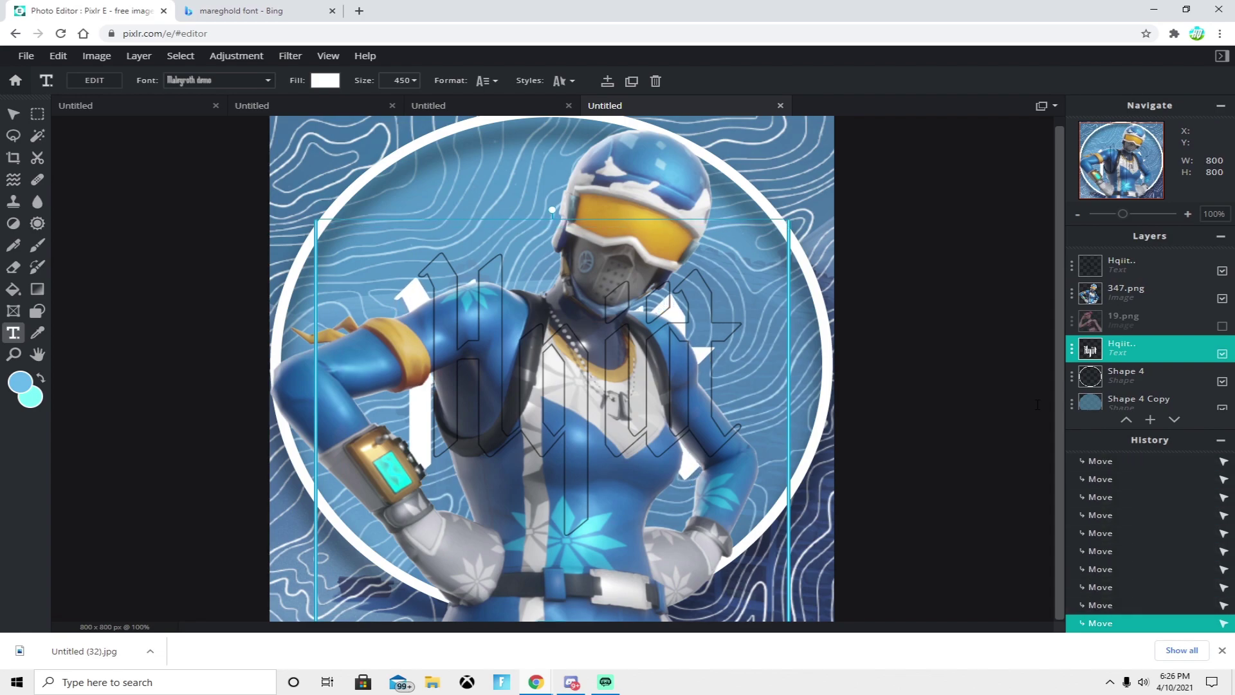
{"action": "key", "text": "Up"}
{"action": "key", "text": "Up"}
{"action": "key", "text": "Up"}
{"action": "key", "text": "Up"}
{"action": "key", "text": "Up"}
{"action": "key", "text": "Up"}
{"action": "key", "text": "Up"}
{"action": "key", "text": "Up"}
{"action": "key", "text": "Up"}
{"action": "key", "text": "Up"}
{"action": "key", "text": "Up"}
{"action": "key", "text": "Up"}
{"action": "key", "text": "Up"}
{"action": "key", "text": "Up"}
{"action": "key", "text": "Up"}
{"action": "key", "text": "Up"}
{"action": "key", "text": "Up"}
{"action": "key", "text": "Up"}
{"action": "key", "text": "Right"}
{"action": "key", "text": "Right"}
{"action": "key", "text": "Right"}
{"action": "key", "text": "Right"}
{"action": "key", "text": "Right"}
{"action": "key", "text": "Right"}
{"action": "key", "text": "Right"}
{"action": "key", "text": "Right"}
{"action": "key", "text": "Right"}
{"action": "key", "text": "Right"}
{"action": "key", "text": "Right"}
{"action": "key", "text": "Right"}
{"action": "key", "text": "Right"}
{"action": "key", "text": "Right"}
{"action": "key", "text": "Right"}
{"action": "key", "text": "Right"}
{"action": "key", "text": "Right"}
{"action": "key", "text": "Right"}
{"action": "key", "text": "Right"}
{"action": "key", "text": "Right"}
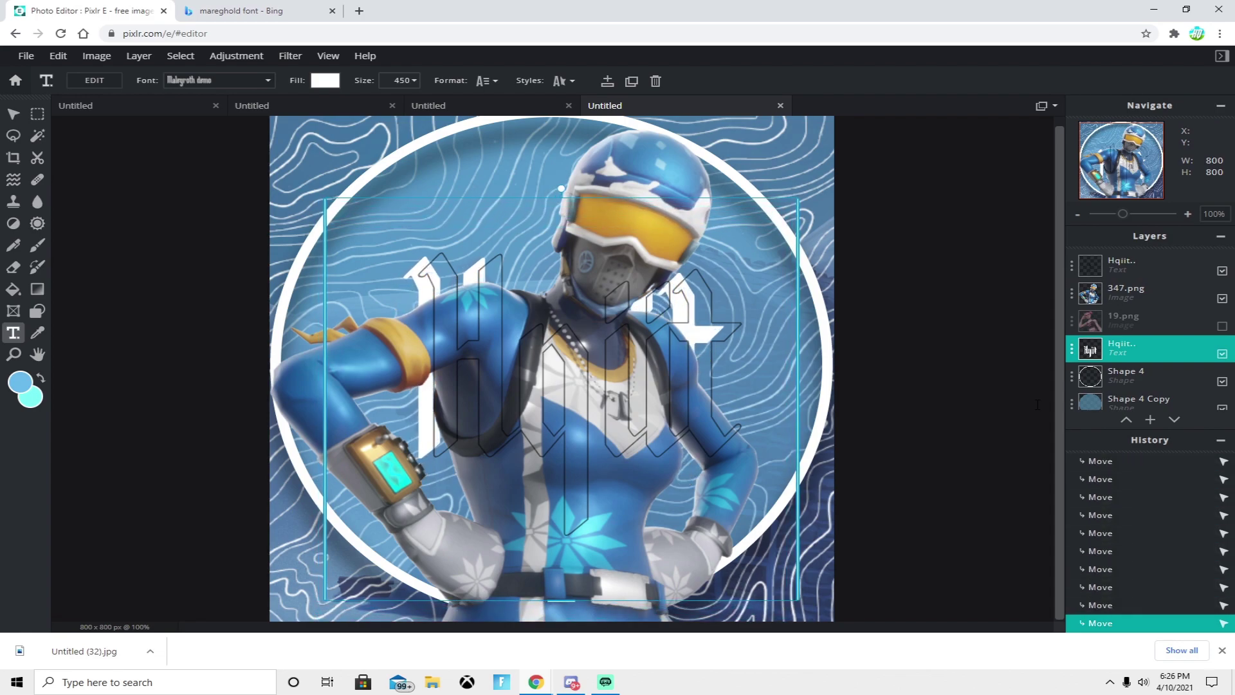
{"action": "key", "text": "Right"}
{"action": "key", "text": "Right"}
{"action": "key", "text": "Right"}
{"action": "key", "text": "Right"}
{"action": "key", "text": "Right"}
{"action": "key", "text": "Right"}
{"action": "key", "text": "Right"}
{"action": "key", "text": "Right"}
{"action": "key", "text": "Up"}
{"action": "key", "text": "Up"}
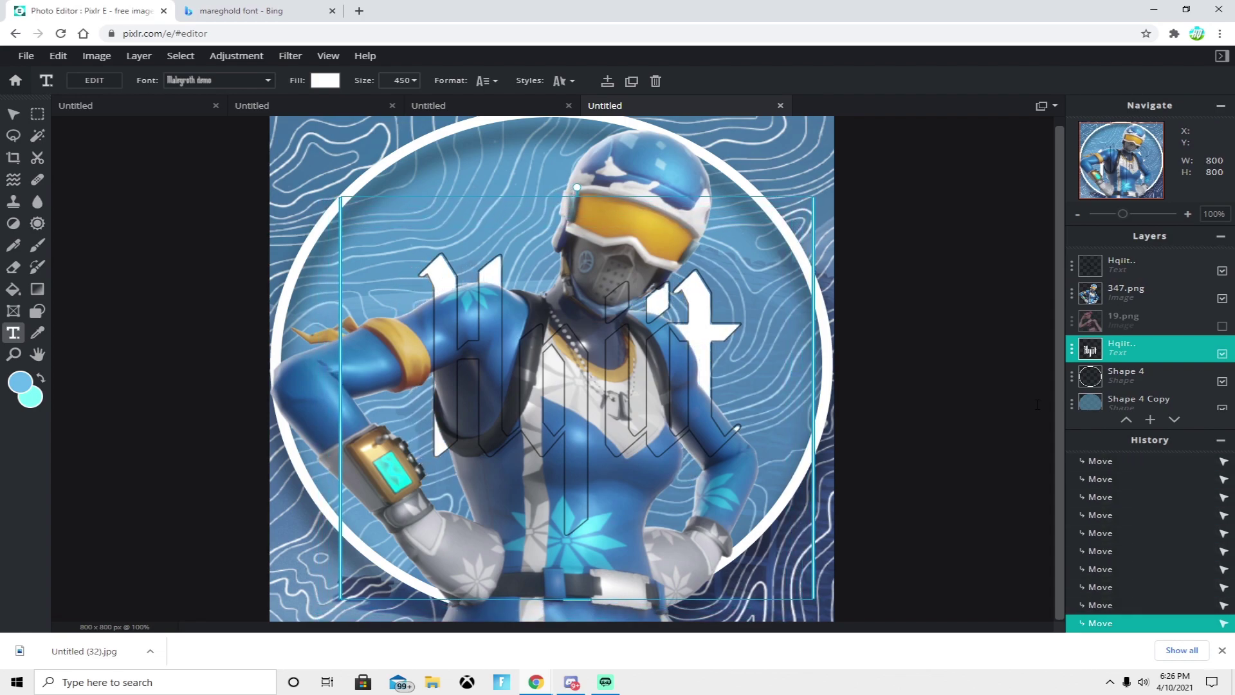
{"action": "key", "text": "Right"}
{"action": "key", "text": "Right"}
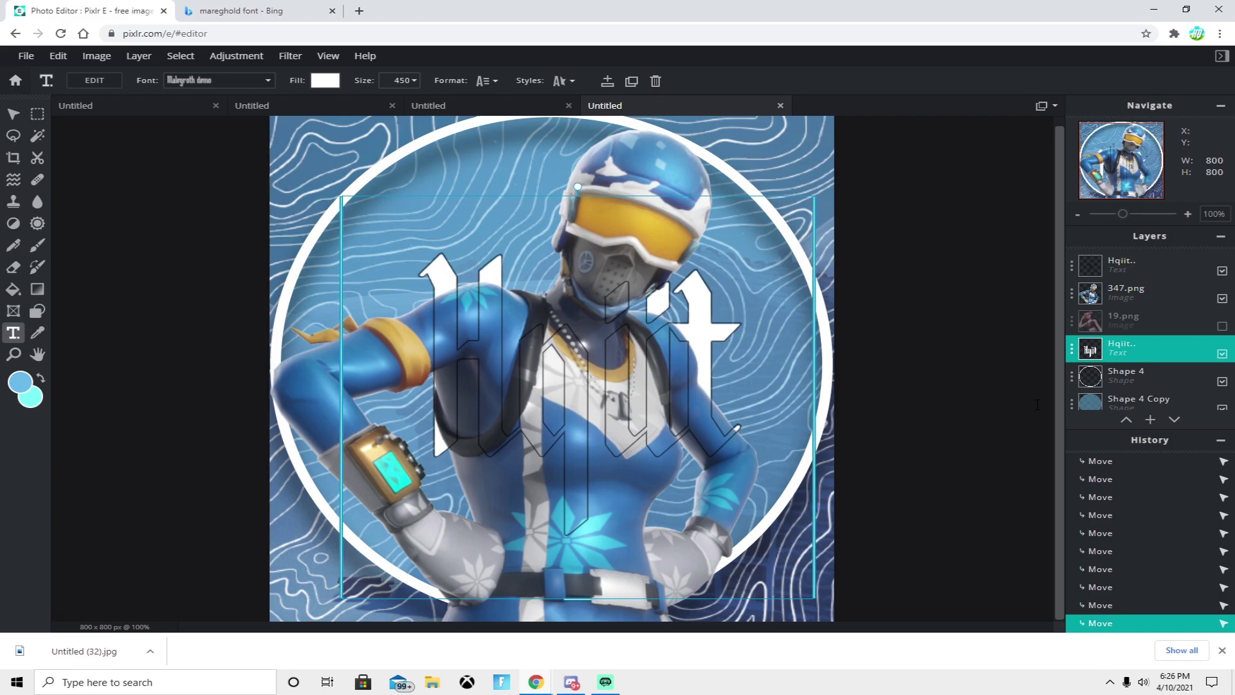
{"action": "key", "text": "Up"}
{"action": "key", "text": "Up"}
{"action": "left_click", "coordinate": [865, 330]}
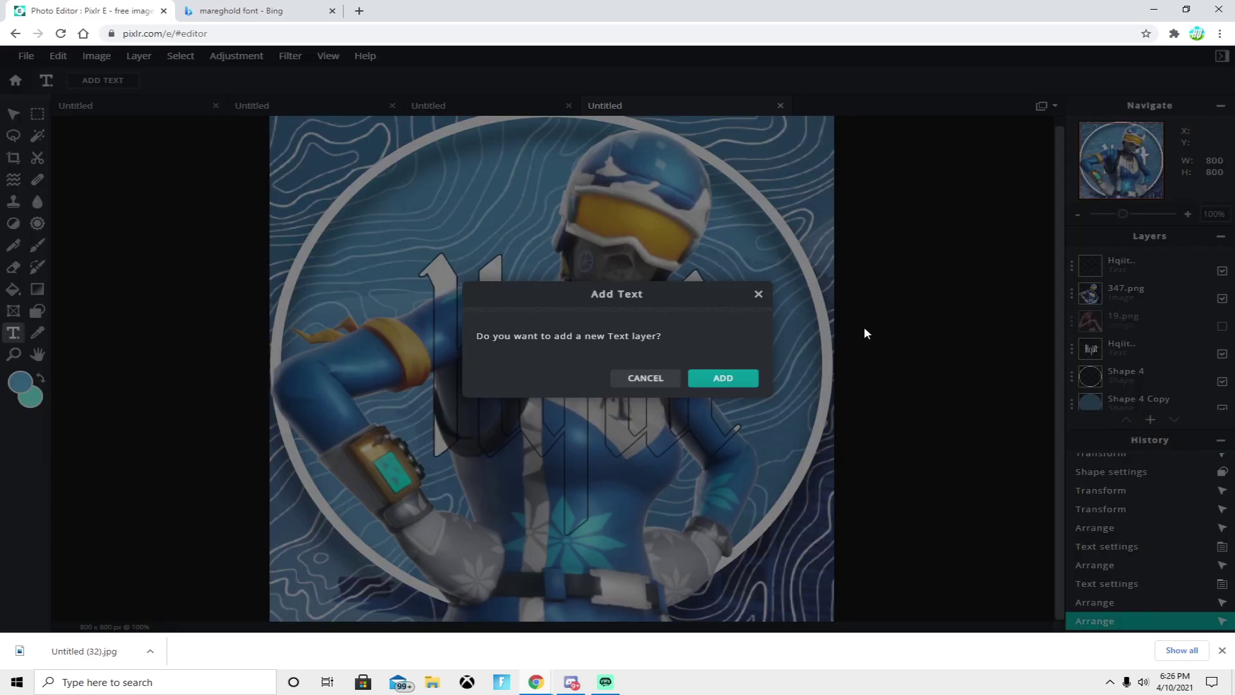
{"action": "left_click", "coordinate": [640, 384]}
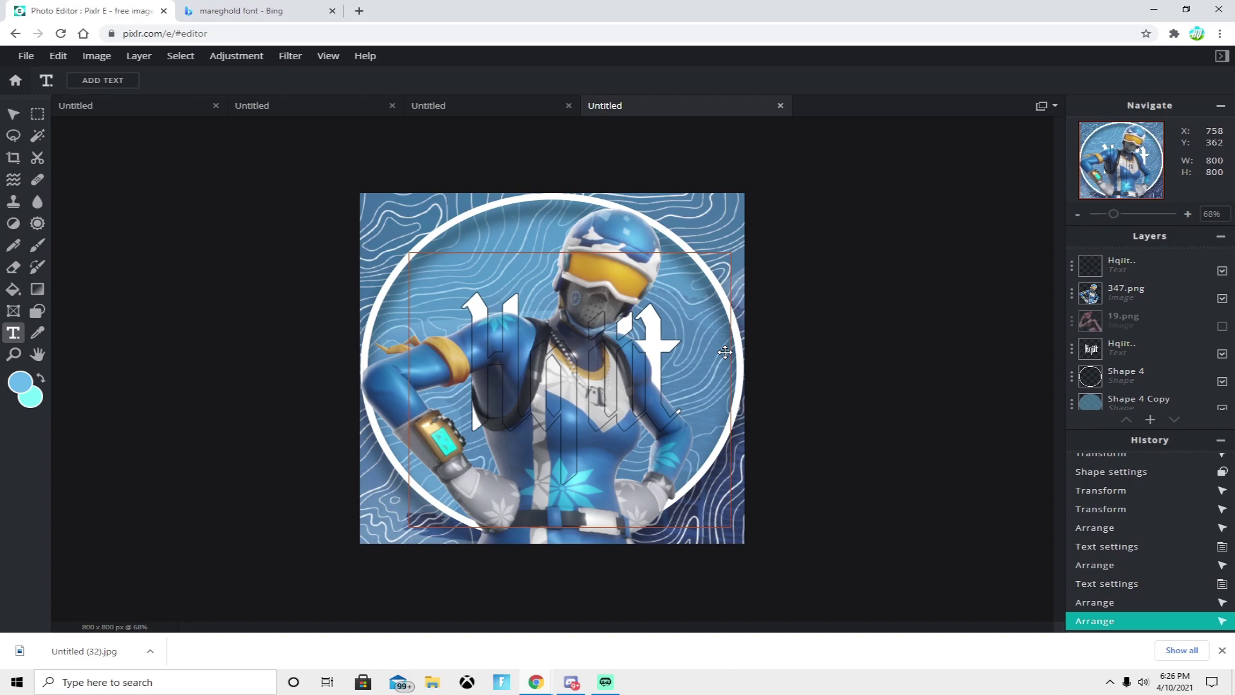
Step: Move the outlined Hqiit text slightly down and left, and nudge the white Hqiit text to match it
{"action": "scroll", "coordinate": [602, 422], "scroll_direction": "up", "scroll_amount": 1}
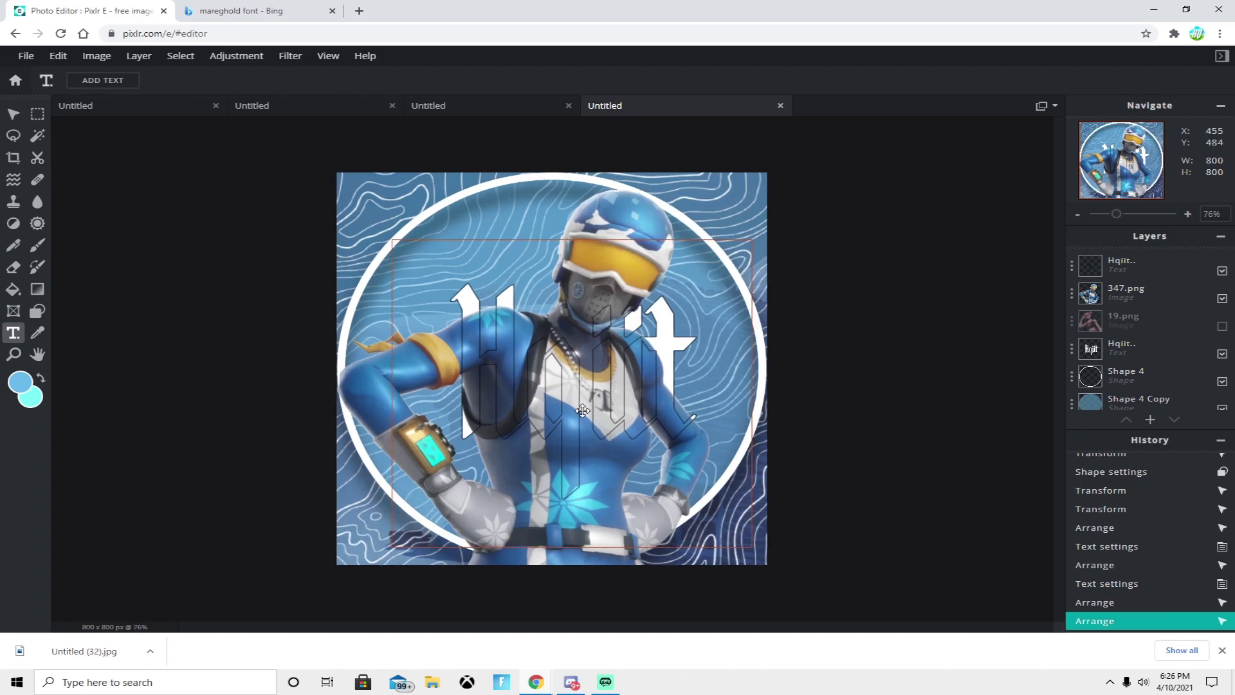
{"action": "mouse_move", "coordinate": [582, 410]}
{"action": "left_mouse_down"}
{"action": "mouse_move", "coordinate": [566, 409]}
{"action": "mouse_move", "coordinate": [574, 431]}
{"action": "left_mouse_up"}
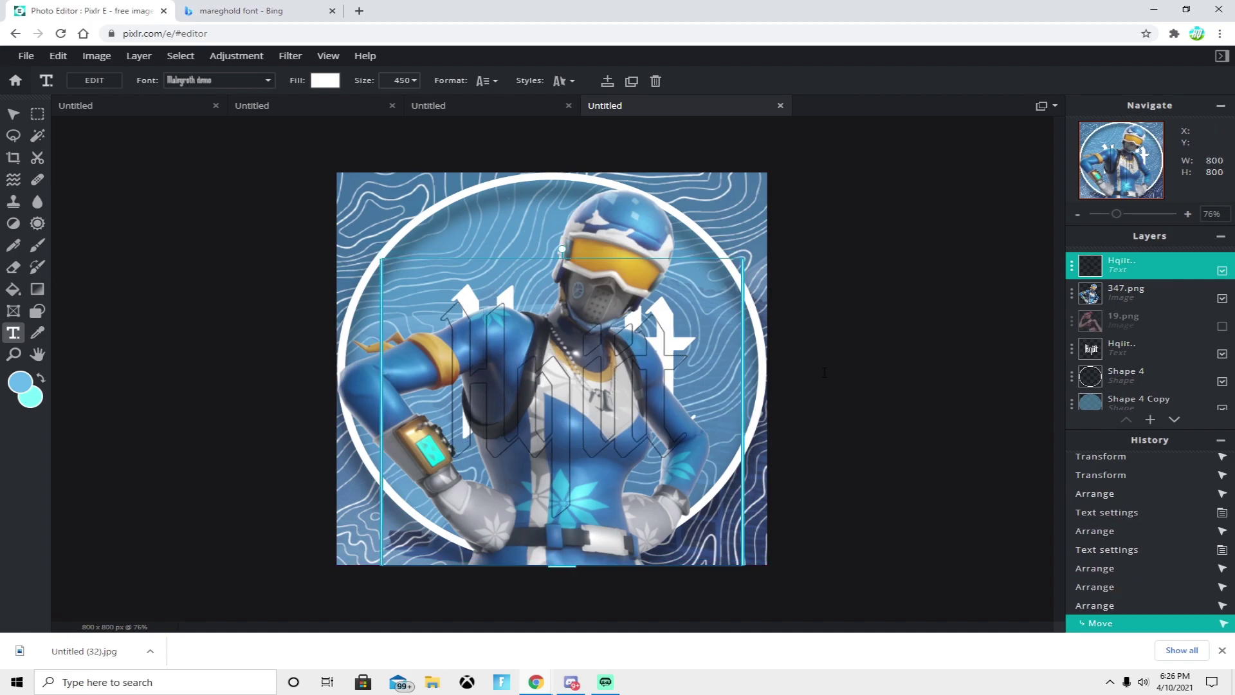
{"action": "left_click", "coordinate": [1146, 346]}
{"action": "key", "text": "Down"}
{"action": "key", "text": "Down"}
{"action": "key", "text": "Down"}
{"action": "key", "text": "Down"}
{"action": "key", "text": "Down"}
{"action": "key", "text": "Down"}
{"action": "key", "text": "Down"}
{"action": "key", "text": "Down"}
{"action": "key", "text": "Down"}
{"action": "key", "text": "Down"}
{"action": "key", "text": "Down"}
{"action": "key", "text": "Down"}
{"action": "key", "text": "Down"}
{"action": "key", "text": "Down"}
{"action": "key", "text": "Down"}
{"action": "key", "text": "Down"}
{"action": "key", "text": "Down"}
{"action": "key", "text": "Down"}
{"action": "key", "text": "Down"}
{"action": "key", "text": "Down"}
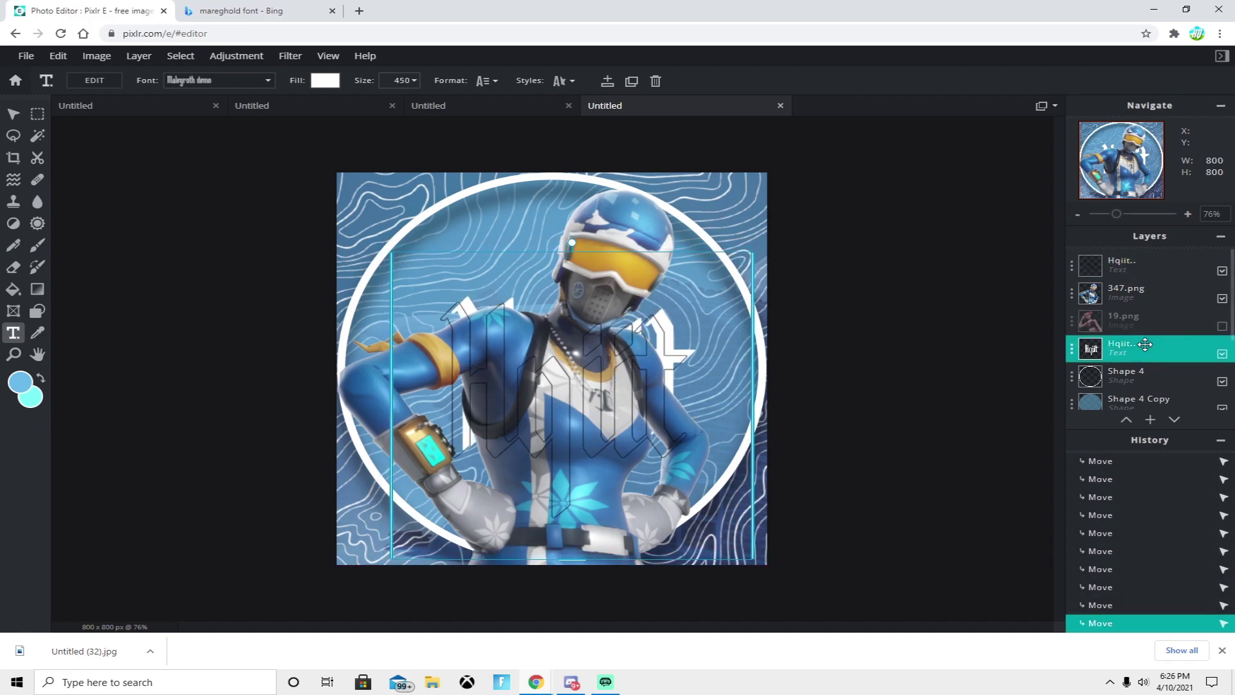
{"action": "key", "text": "Left"}
{"action": "key", "text": "Left"}
{"action": "key", "text": "Left"}
{"action": "key", "text": "Left"}
{"action": "key", "text": "Left"}
{"action": "key", "text": "Left"}
{"action": "key", "text": "Left"}
{"action": "key", "text": "Left"}
{"action": "key", "text": "Left"}
{"action": "key", "text": "Left"}
{"action": "key", "text": "Left"}
{"action": "key", "text": "Left"}
{"action": "key", "text": "Left"}
{"action": "key", "text": "Left"}
{"action": "key", "text": "Left"}
{"action": "key", "text": "Left"}
{"action": "key", "text": "Left"}
{"action": "key", "text": "Left"}
{"action": "key", "text": "Left"}
{"action": "key", "text": "Left"}
{"action": "key", "text": "Down"}
{"action": "key", "text": "Down"}
{"action": "key", "text": "Down"}
{"action": "key", "text": "Down"}
{"action": "key", "text": "Down"}
{"action": "key", "text": "Down"}
{"action": "key", "text": "Down"}
{"action": "key", "text": "Down"}
{"action": "key", "text": "Down"}
{"action": "key", "text": "Down"}
{"action": "key", "text": "Down"}
{"action": "key", "text": "Down"}
{"action": "key", "text": "Down"}
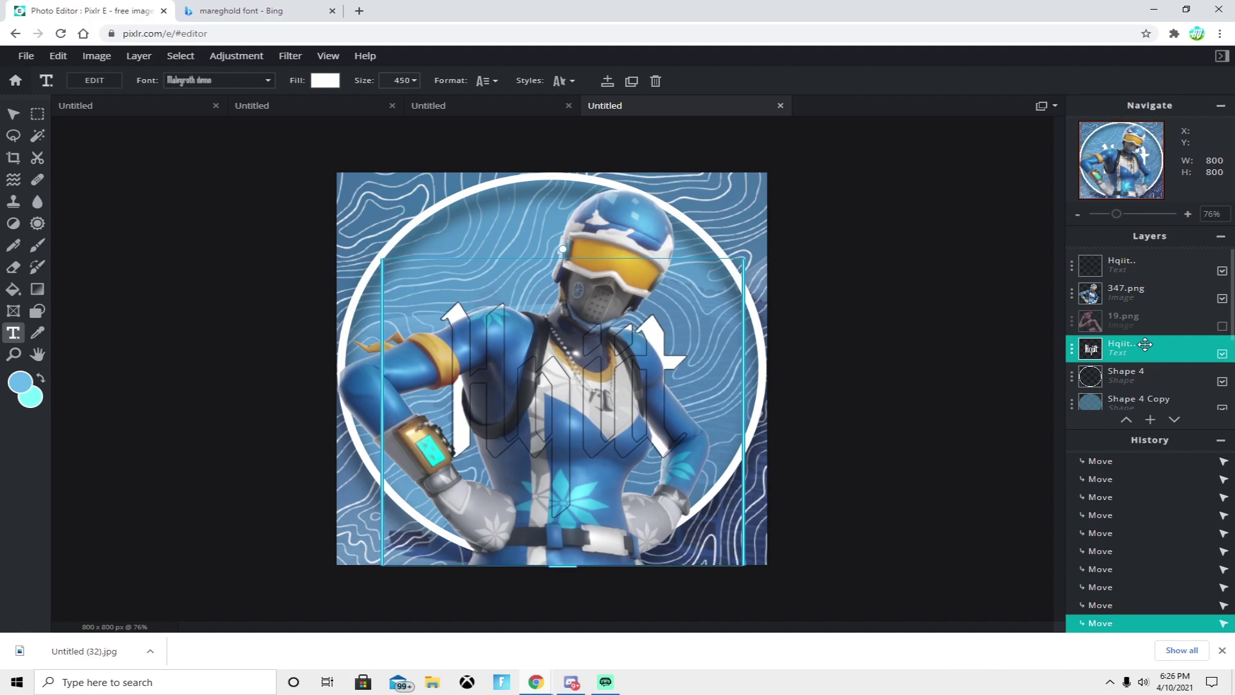
{"action": "key", "text": "Up"}
{"action": "left_click", "coordinate": [895, 338]}
{"action": "scroll", "coordinate": [895, 339], "scroll_direction": "down", "scroll_amount": 4}
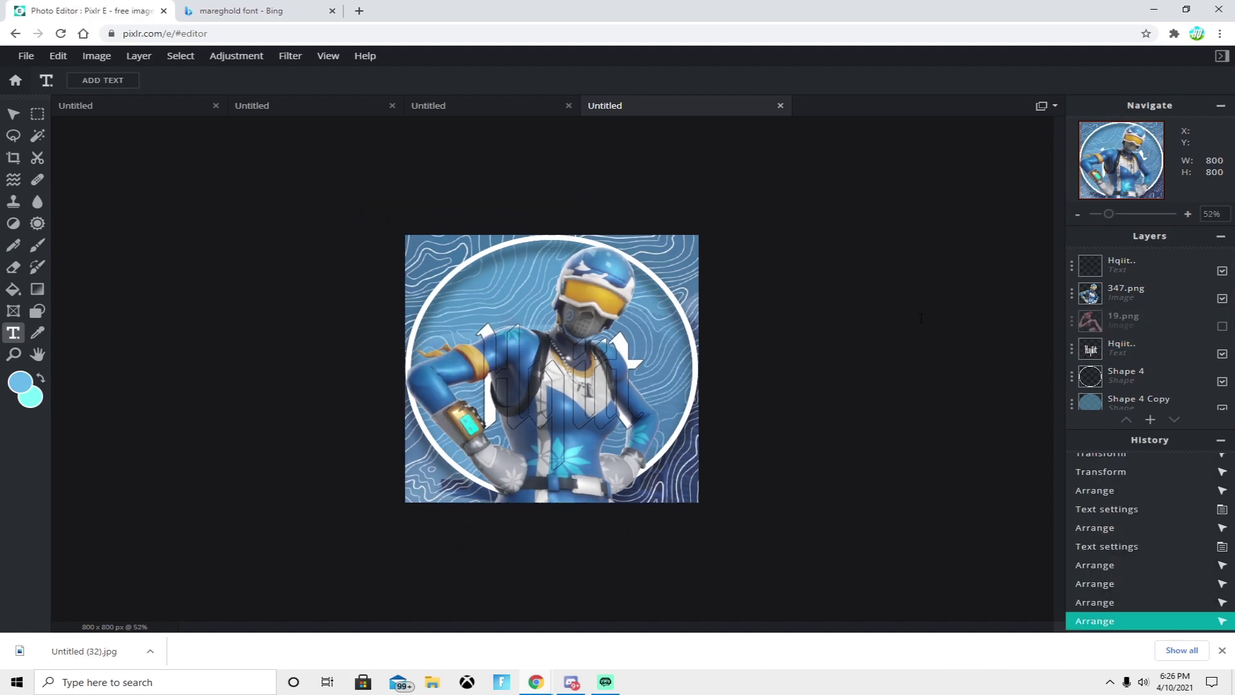
{"action": "scroll", "coordinate": [895, 338], "scroll_direction": "up", "scroll_amount": 5}
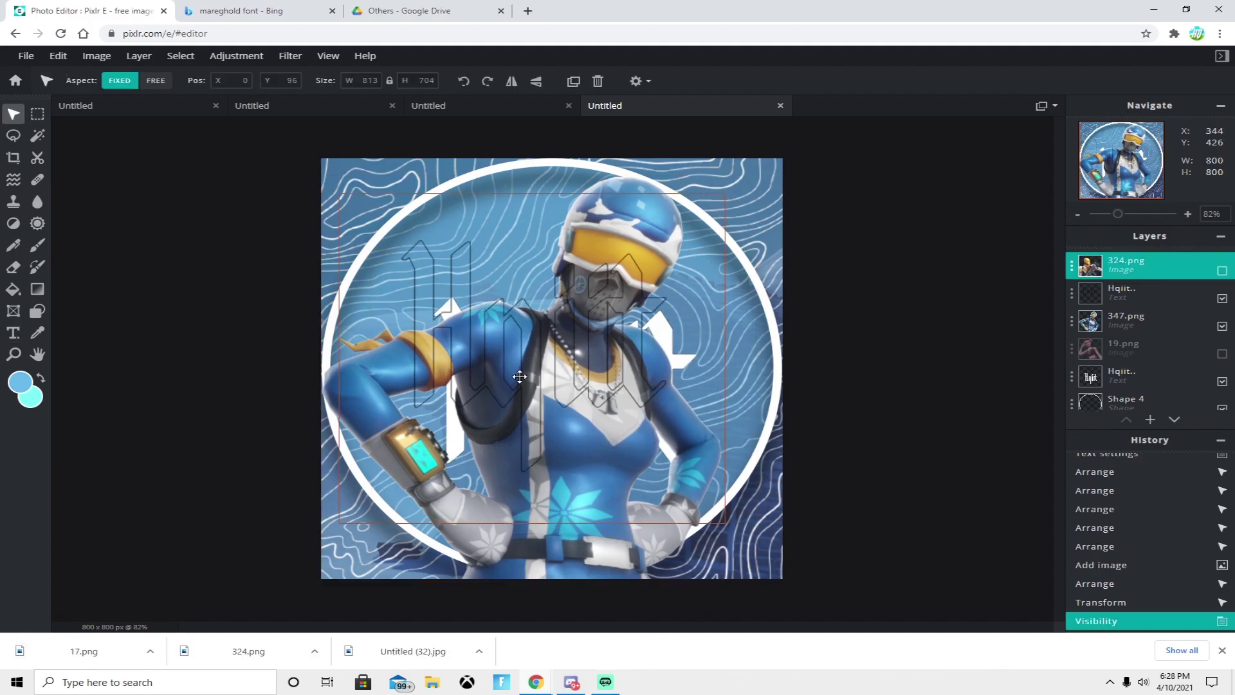
Step: Add the 17.png image as a new layer and position it at about X 43, Y 10
{"action": "left_click", "coordinate": [181, 56]}
{"action": "left_click", "coordinate": [138, 56]}
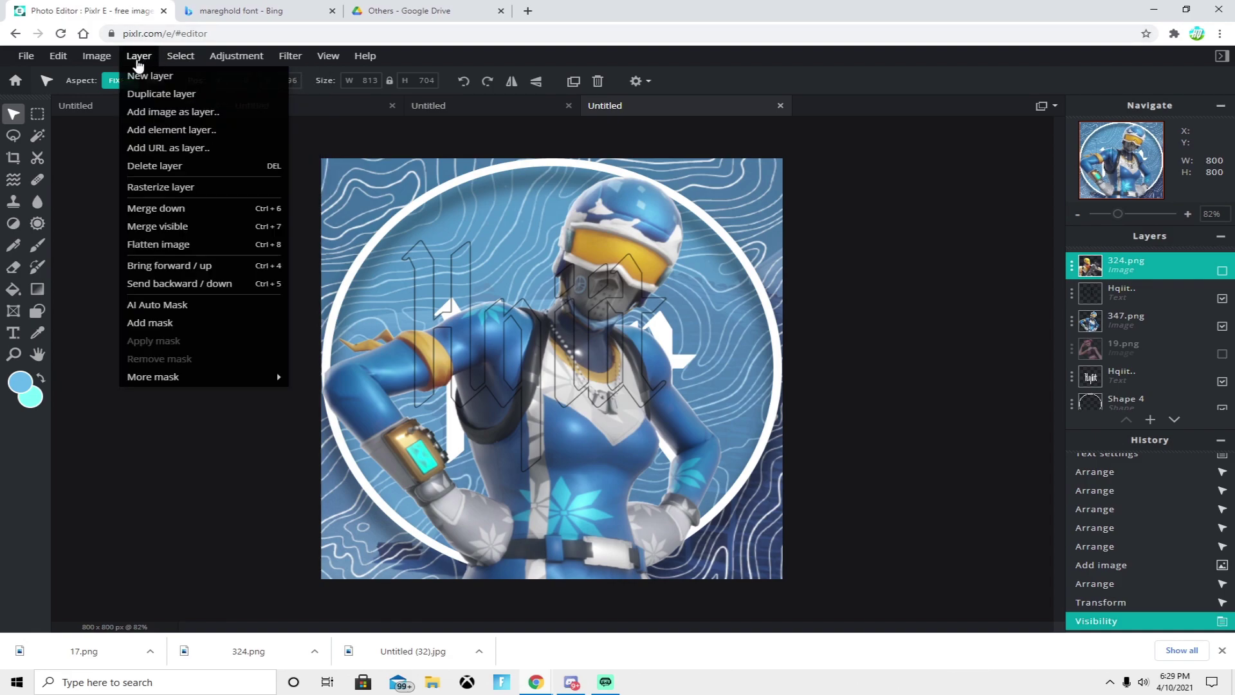
{"action": "left_click", "coordinate": [146, 113]}
{"action": "double_click", "coordinate": [154, 112]}
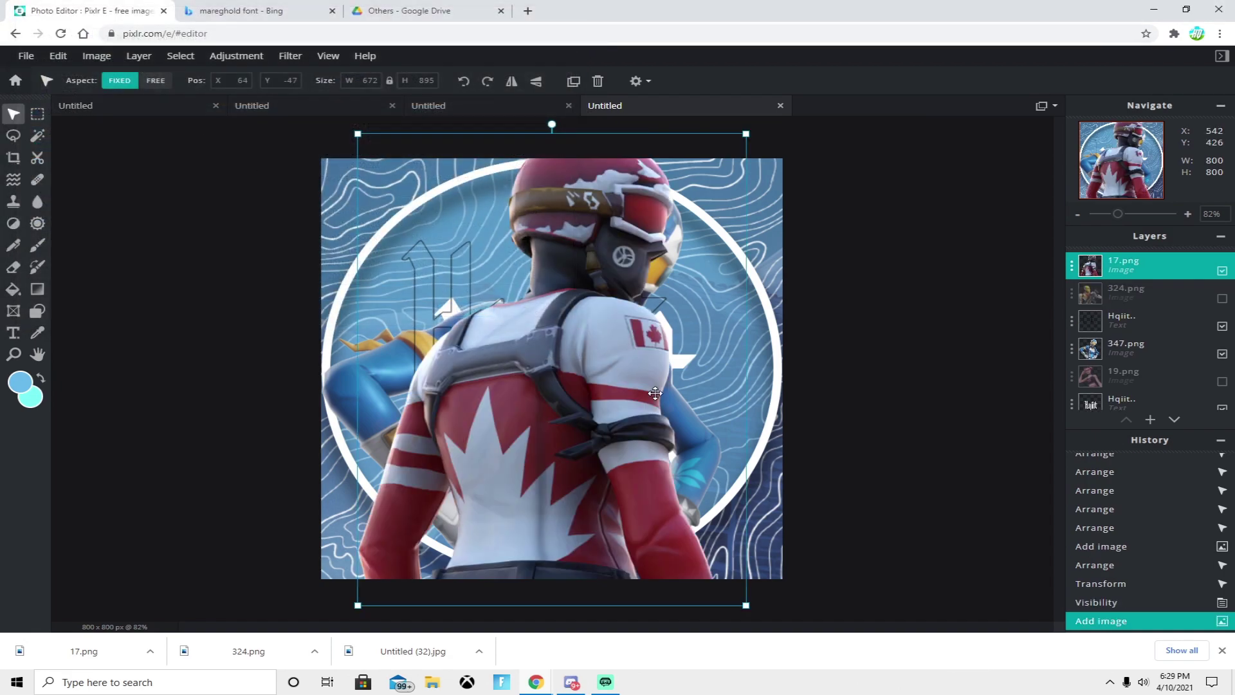
{"action": "left_click_drag", "start_coordinate": [546, 403], "coordinate": [532, 430]}
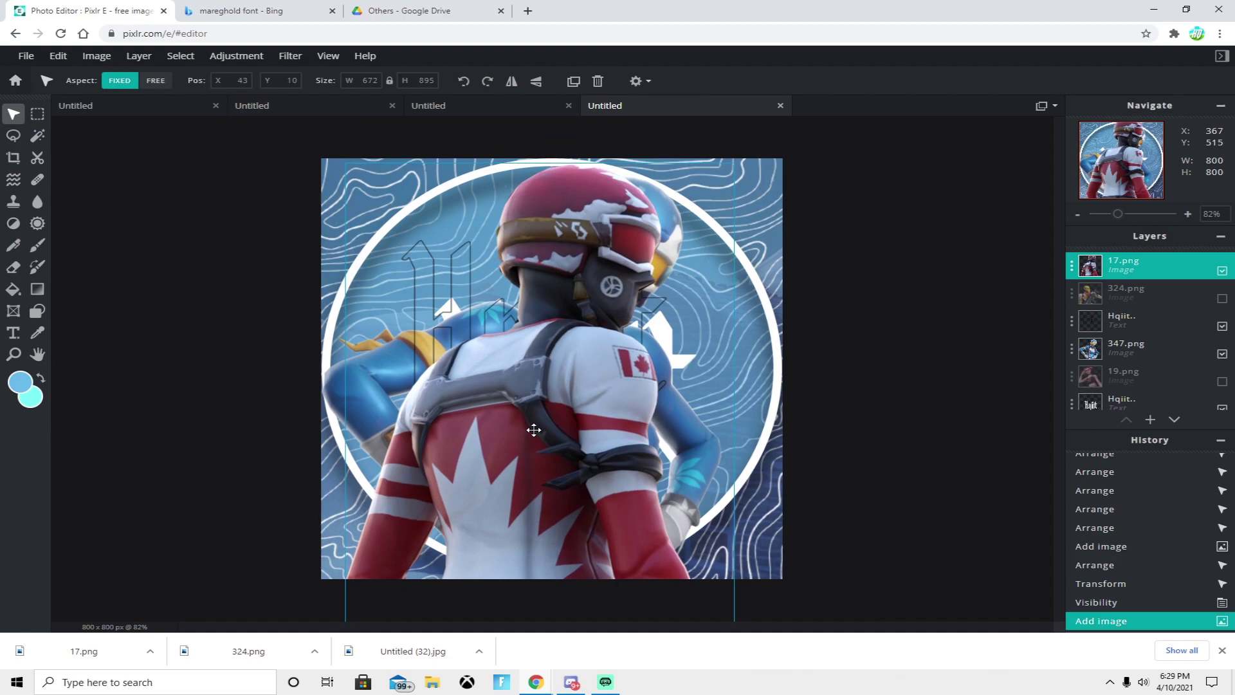
Step: Place the 17.png layer directly beneath the outlined Hqiit text, and hide the 347.png layer and both Hqiit text layers
{"action": "left_click", "coordinate": [1223, 355]}
{"action": "left_click_drag", "start_coordinate": [1149, 269], "coordinate": [1139, 321]}
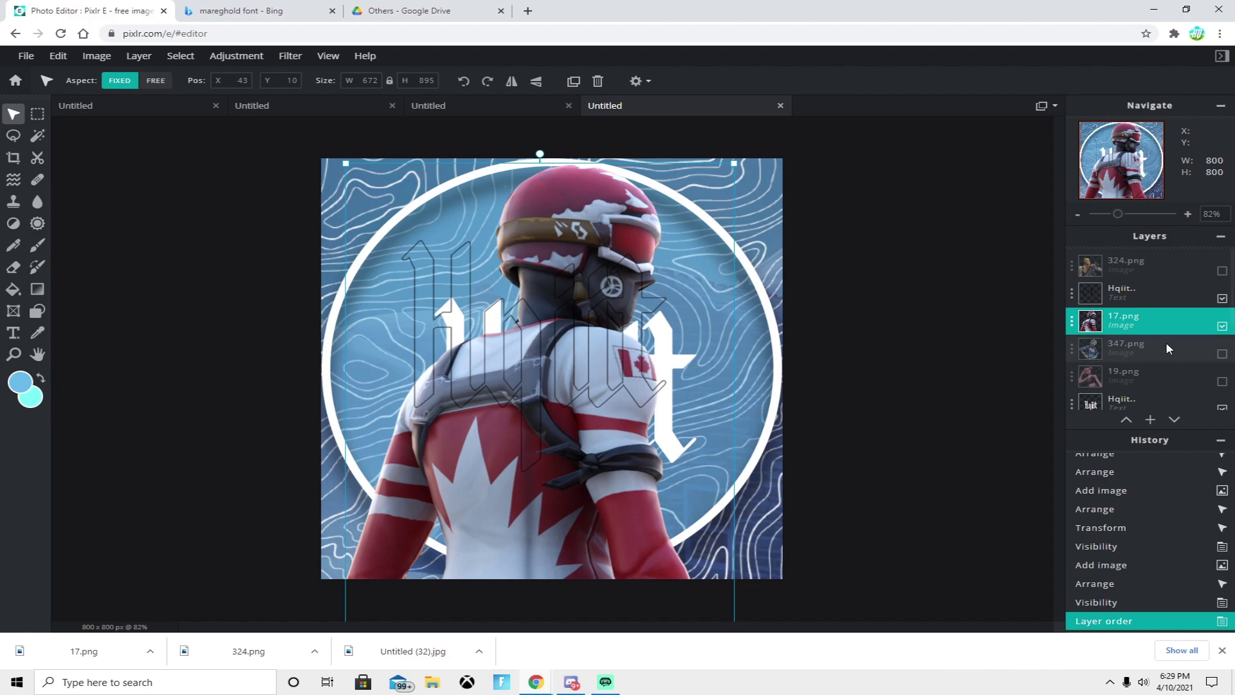
{"action": "scroll", "coordinate": [1222, 334], "scroll_direction": "down", "scroll_amount": 1}
{"action": "left_click", "coordinate": [1221, 348]}
{"action": "scroll", "coordinate": [1162, 352], "scroll_direction": "down", "scroll_amount": 2}
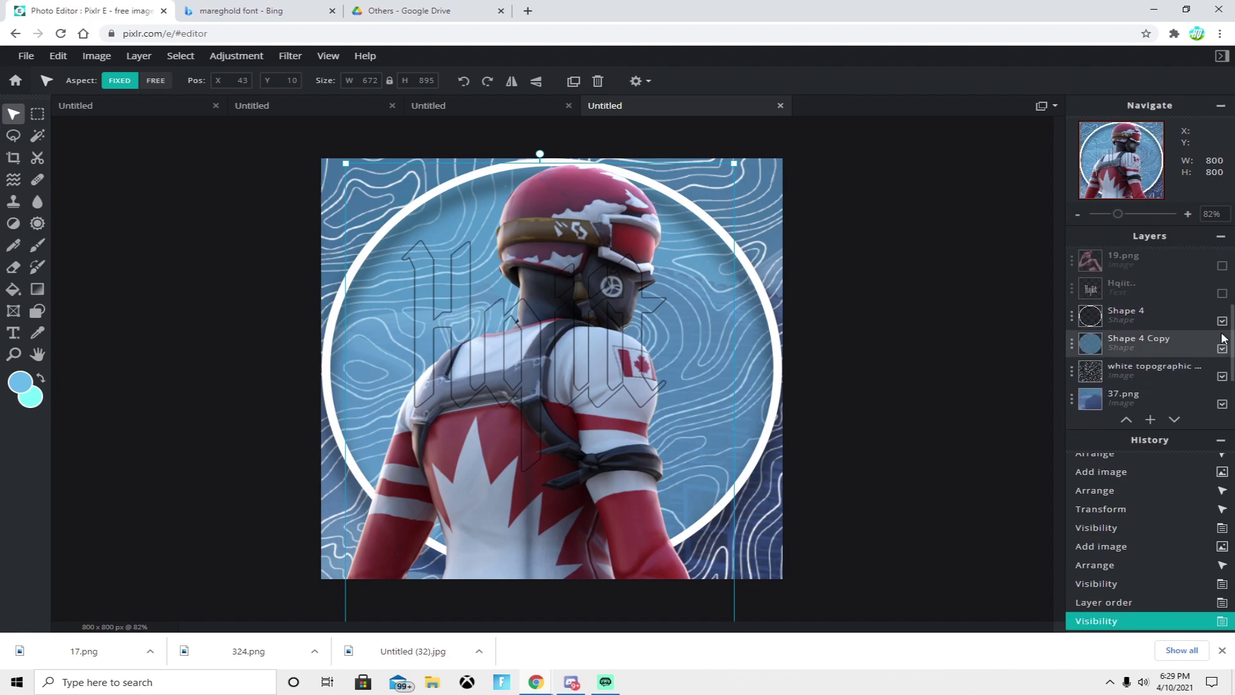
{"action": "left_click", "coordinate": [1161, 352]}
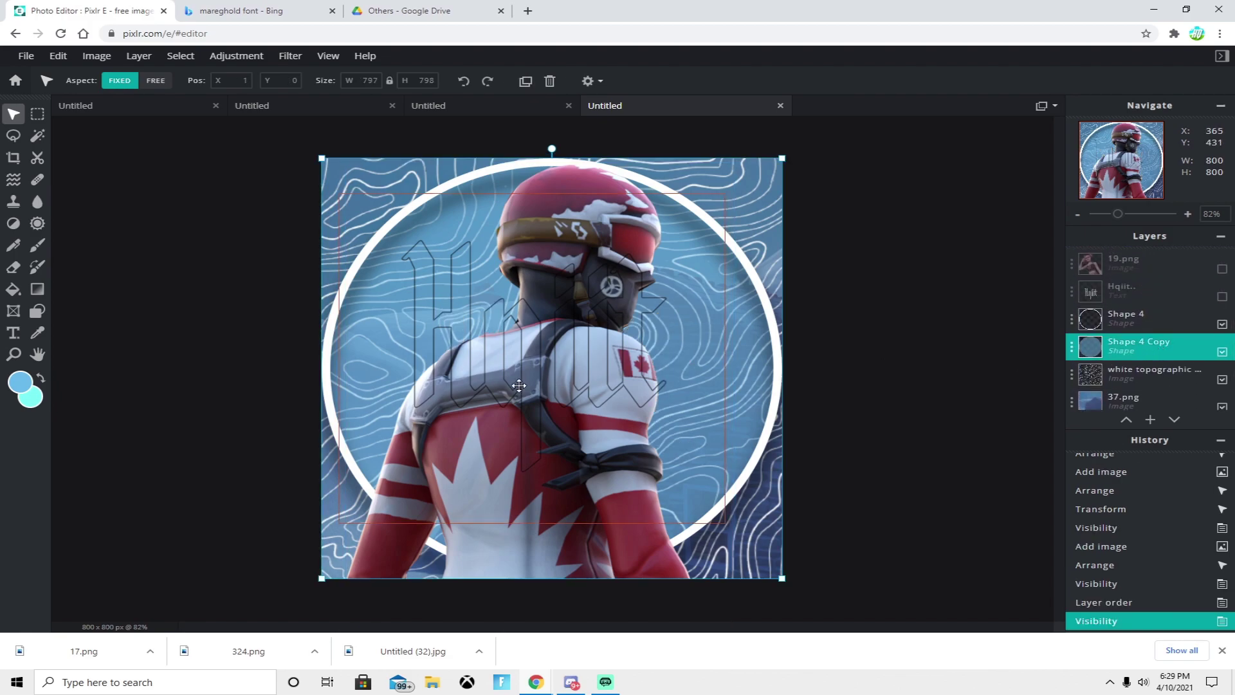
{"action": "scroll", "coordinate": [1163, 323], "scroll_direction": "up", "scroll_amount": 3}
{"action": "left_click", "coordinate": [1221, 298]}
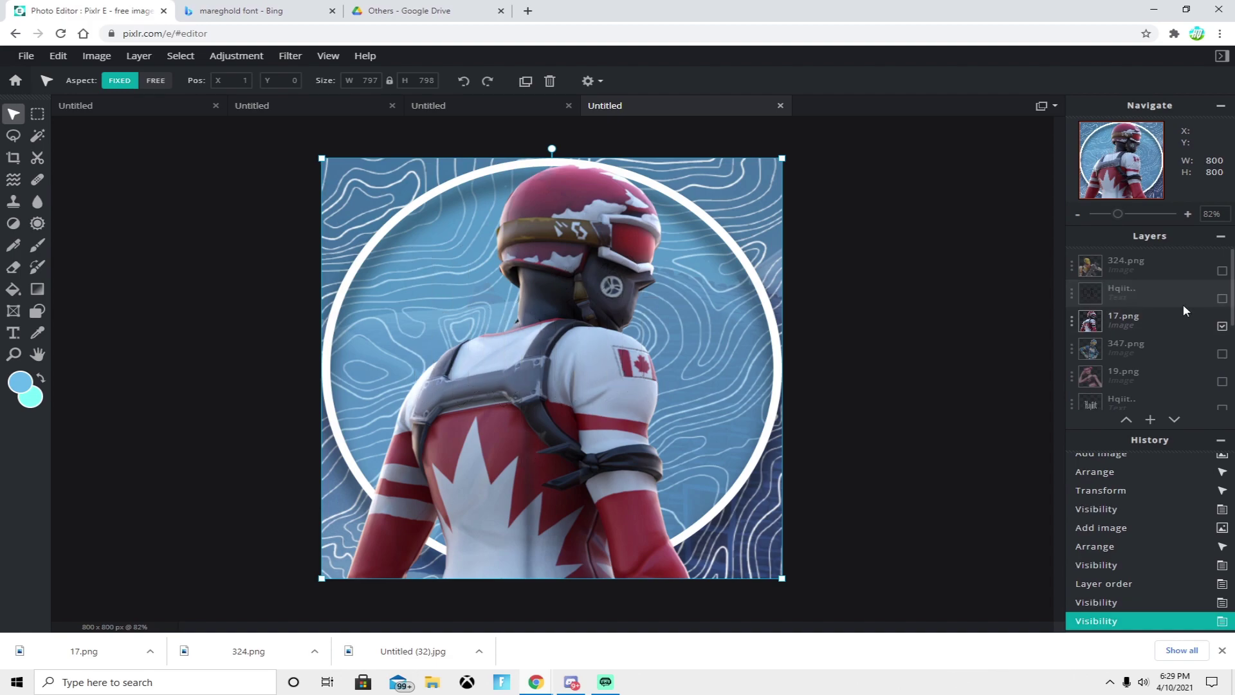
Step: Sample the dark red of the 17.png character's helmet as the main colour
{"action": "left_click", "coordinate": [37, 332]}
{"action": "left_click", "coordinate": [549, 195]}
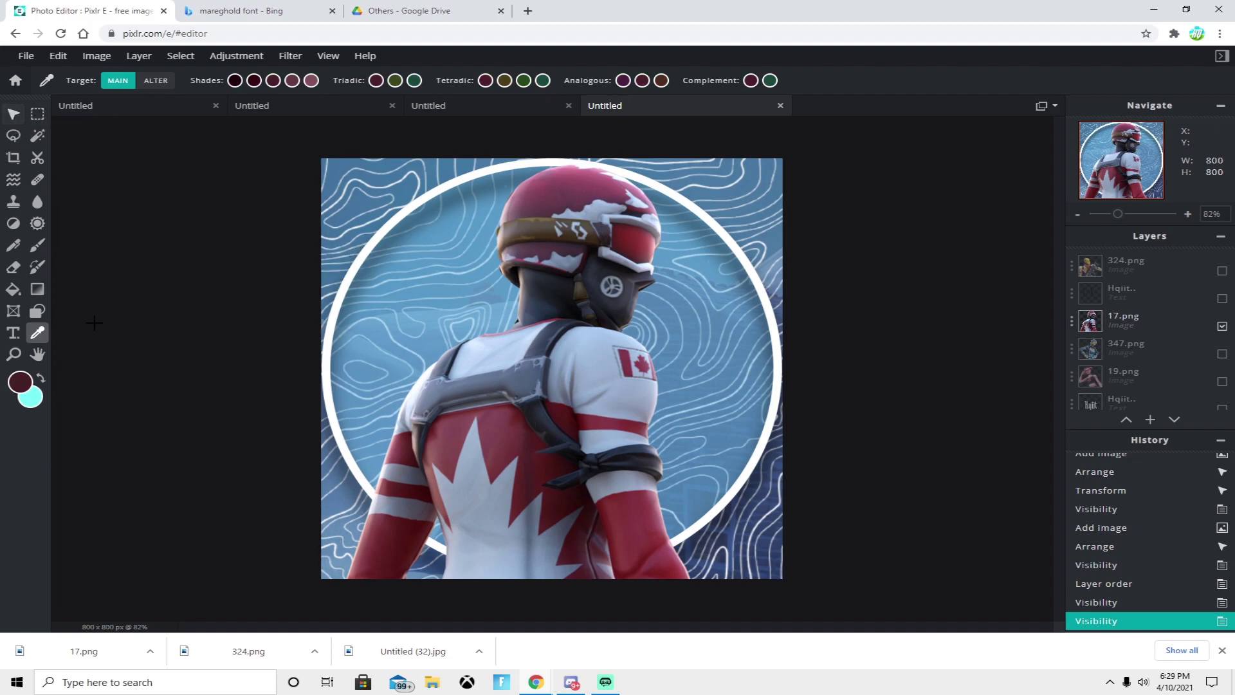
Step: Fill the Shape 4 Copy circle with the sampled dark red main colour
{"action": "left_click", "coordinate": [37, 312]}
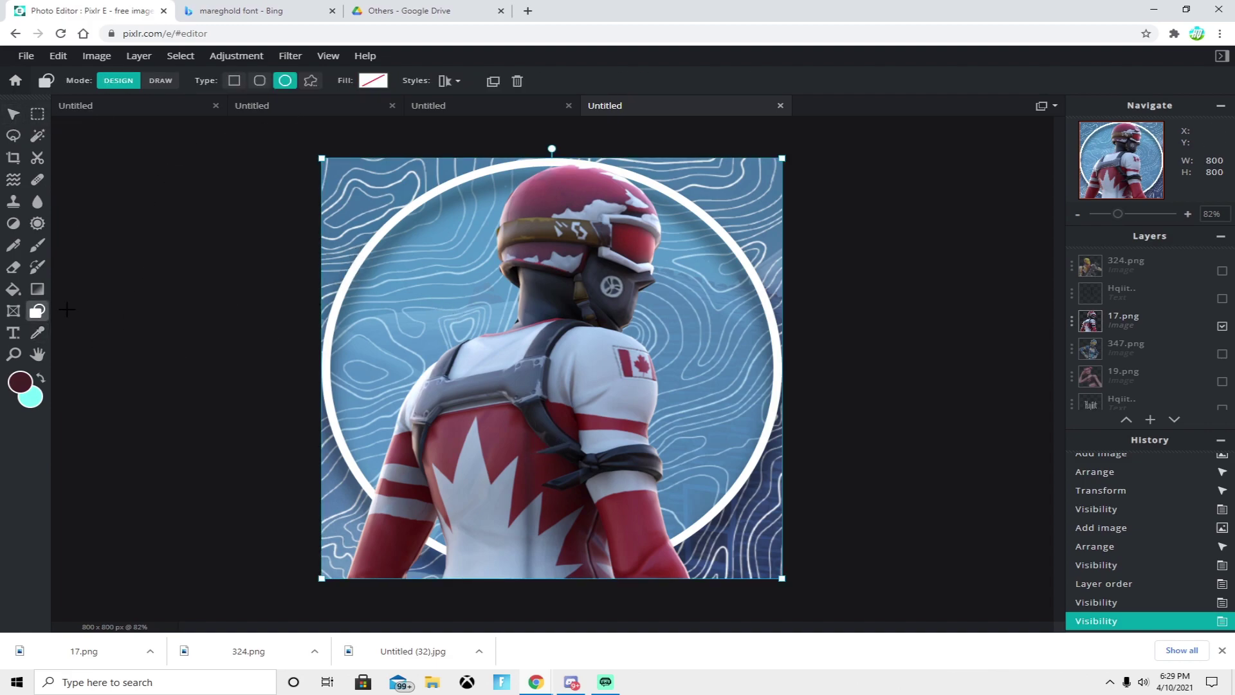
{"action": "scroll", "coordinate": [1170, 328], "scroll_direction": "down", "scroll_amount": 3}
{"action": "left_click", "coordinate": [1146, 284]}
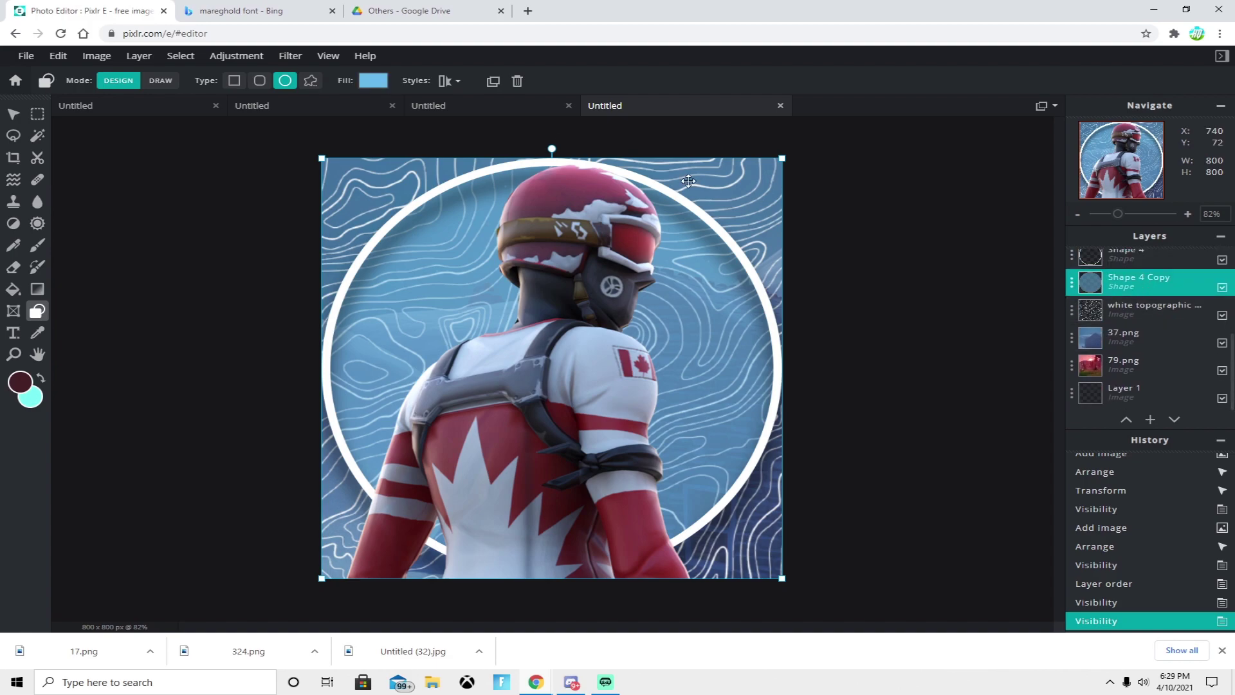
{"action": "left_click", "coordinate": [375, 82]}
{"action": "left_click", "coordinate": [318, 313]}
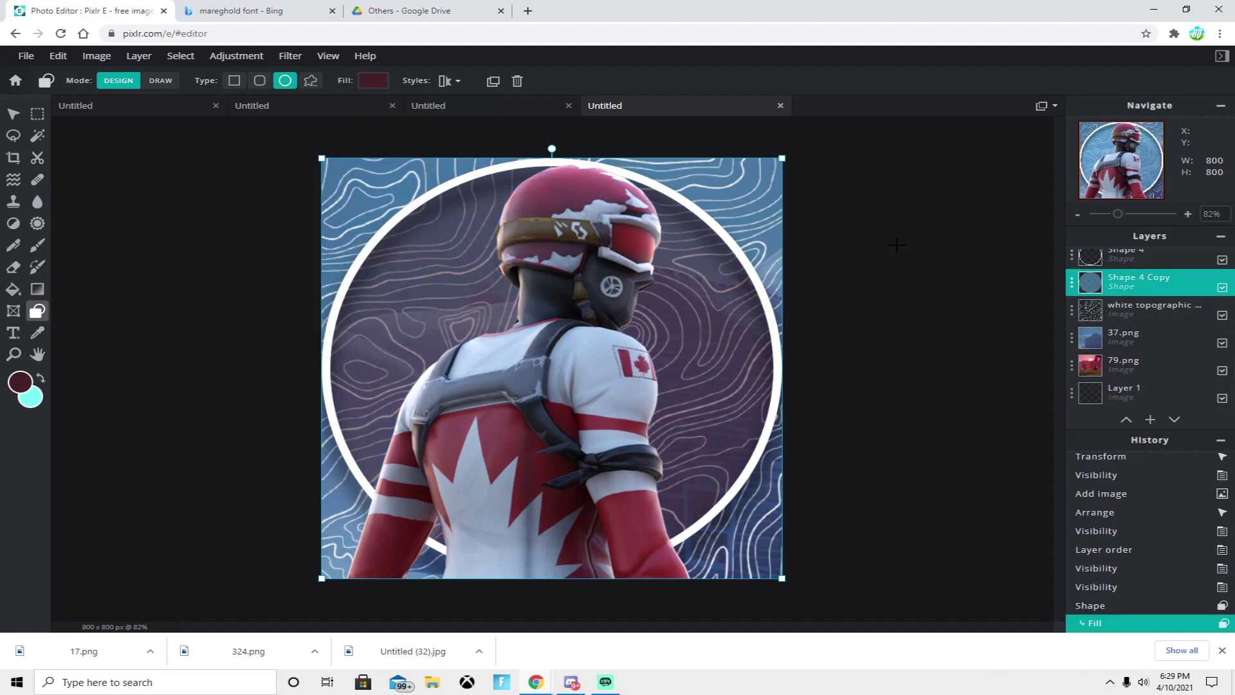
Step: Add the 8.png image as a new layer and place it directly beneath the white topographic layer
{"action": "scroll", "coordinate": [725, 254], "scroll_direction": "down", "scroll_amount": 3}
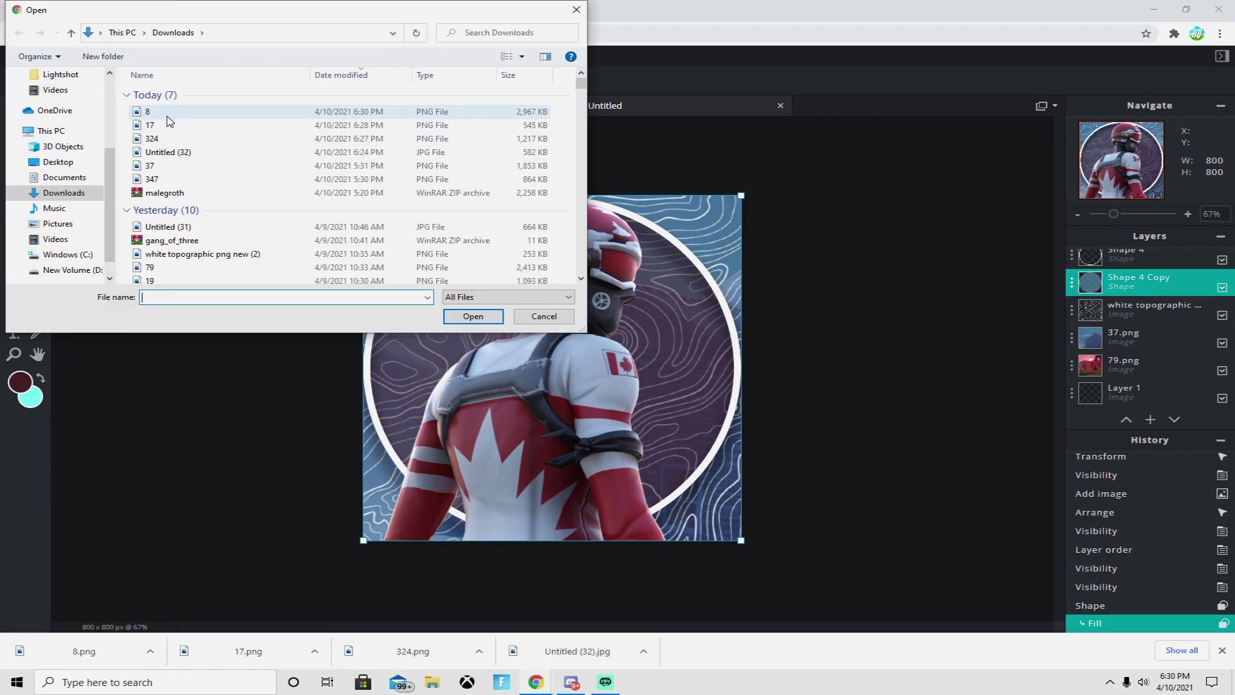
{"action": "double_click", "coordinate": [184, 113]}
{"action": "scroll", "coordinate": [896, 426], "scroll_direction": "down", "scroll_amount": 1}
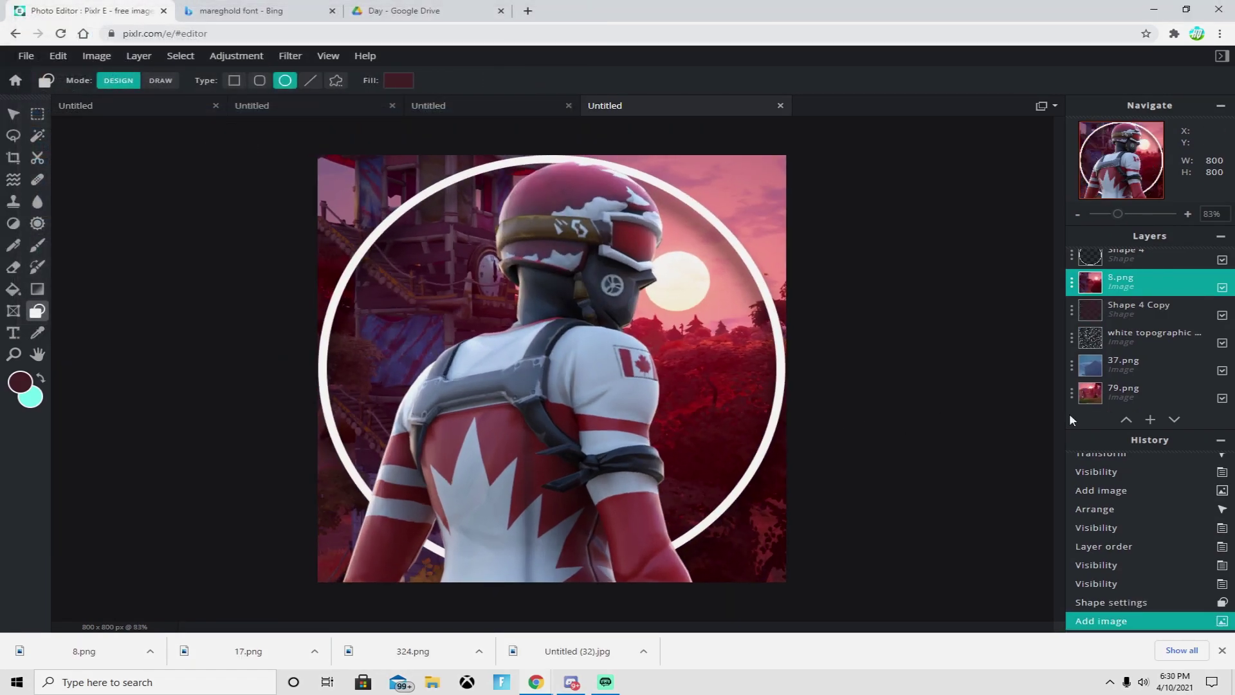
{"action": "scroll", "coordinate": [1132, 329], "scroll_direction": "up", "scroll_amount": 1}
{"action": "mouse_move", "coordinate": [1131, 342]}
{"action": "left_mouse_down"}
{"action": "mouse_move", "coordinate": [1126, 380]}
{"action": "mouse_move", "coordinate": [1126, 309]}
{"action": "mouse_move", "coordinate": [1112, 370]}
{"action": "mouse_move", "coordinate": [1120, 331]}
{"action": "left_mouse_up"}
{"action": "scroll", "coordinate": [895, 353], "scroll_direction": "down", "scroll_amount": 2}
{"action": "scroll", "coordinate": [893, 356], "scroll_direction": "up", "scroll_amount": 1}
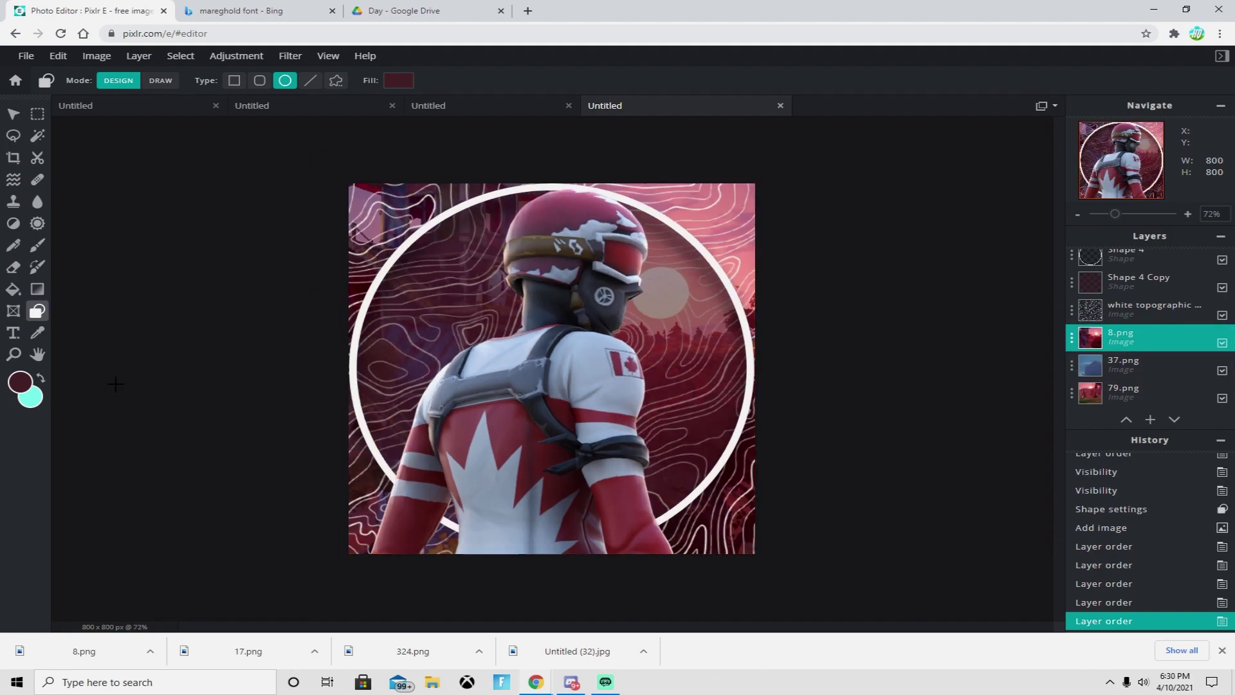
{"action": "left_click", "coordinate": [21, 338]}
{"action": "left_click", "coordinate": [535, 159]}
{"action": "left_click", "coordinate": [725, 380]}
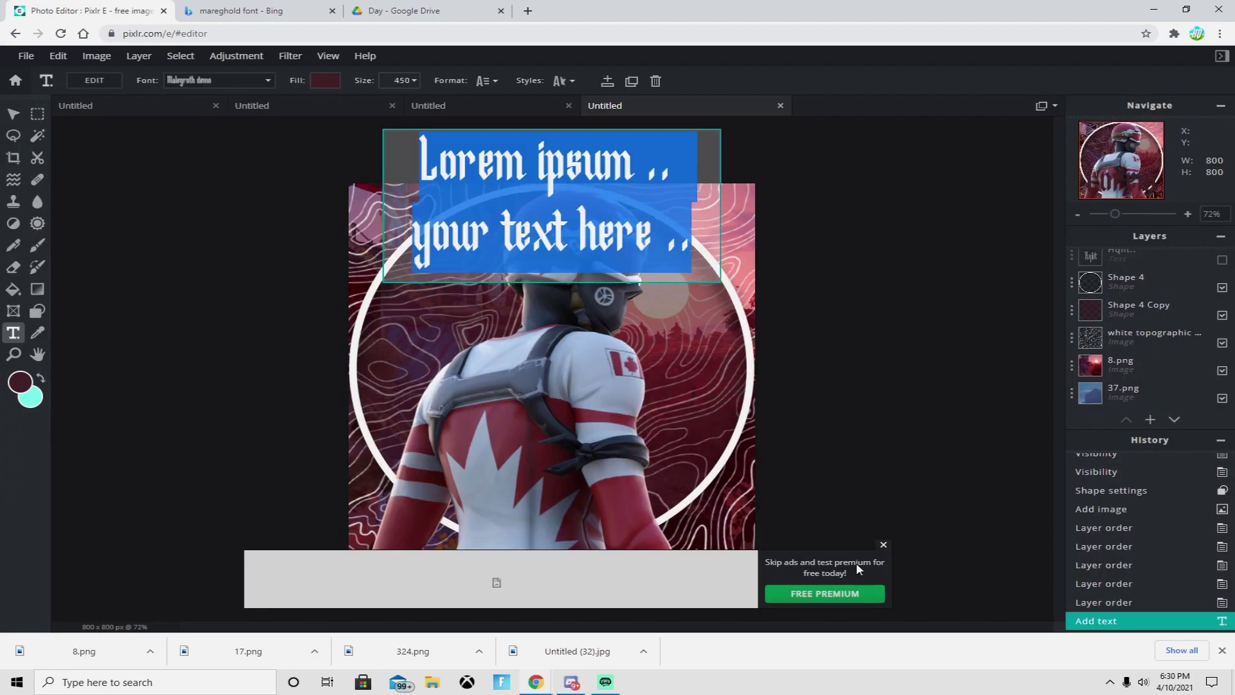
{"action": "key", "text": "ctrl+z"}
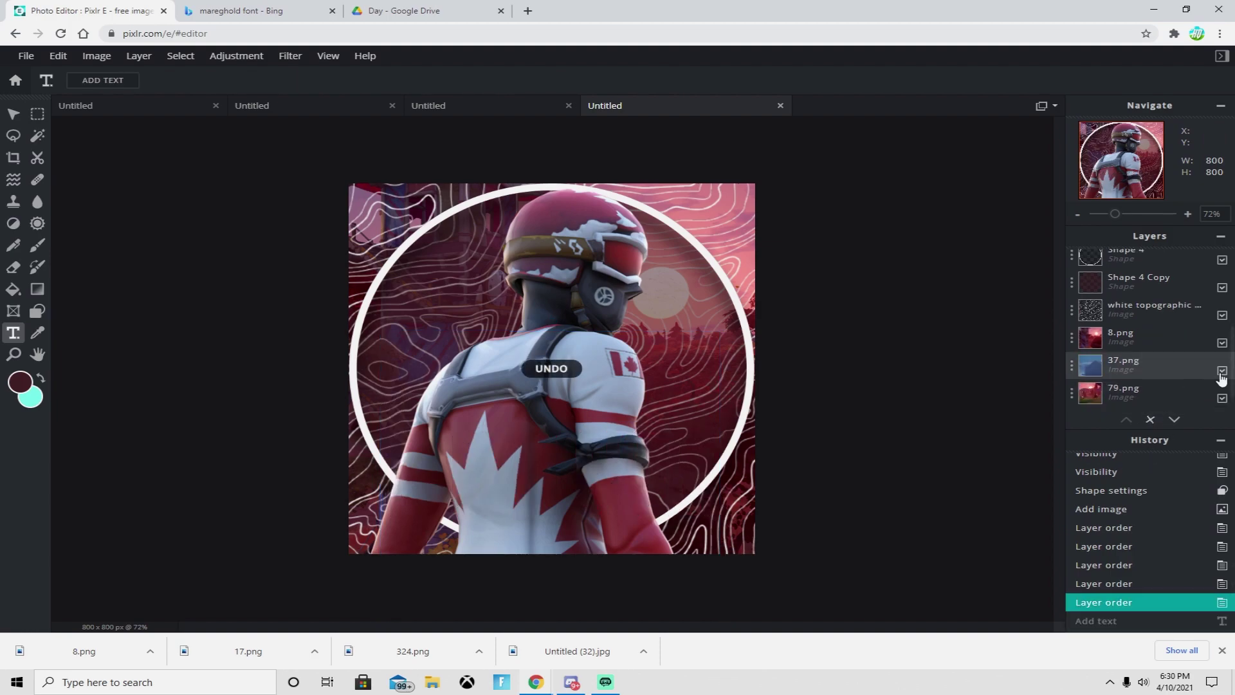
Step: Show both Hqiit text layers and move the outlined Hqiit text down and right over the white Hqiit text
{"action": "scroll", "coordinate": [1211, 343], "scroll_direction": "up", "scroll_amount": 5}
{"action": "left_click", "coordinate": [1222, 298]}
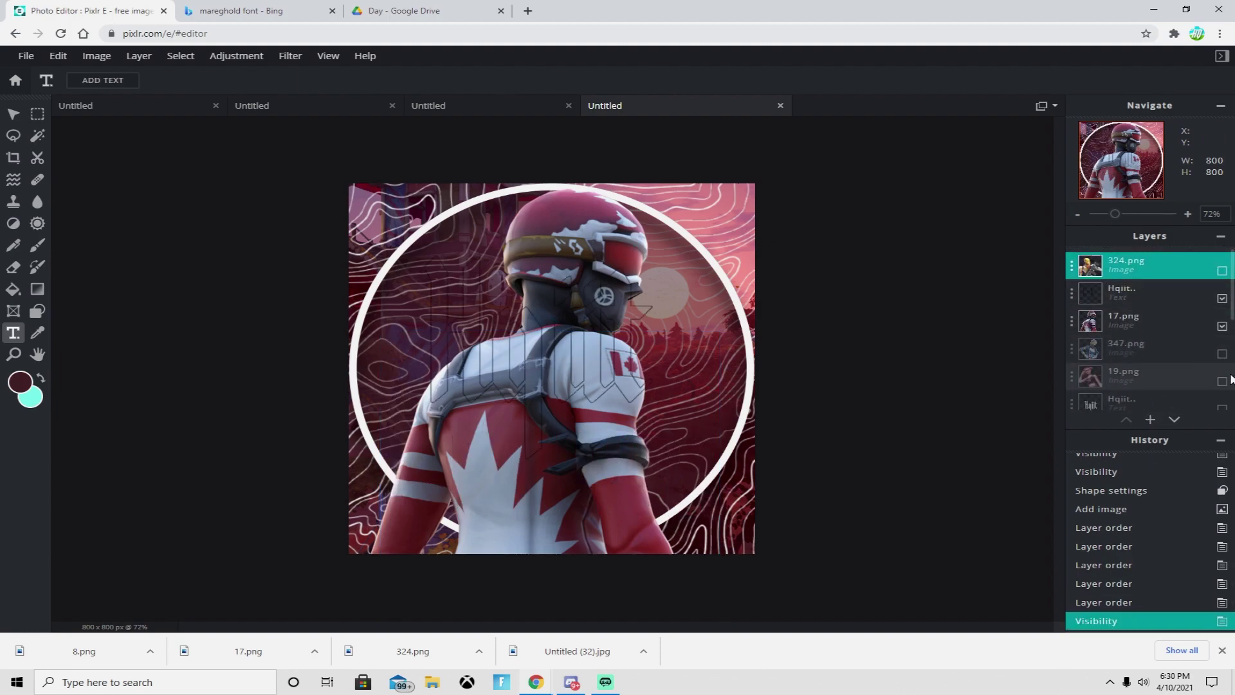
{"action": "scroll", "coordinate": [1220, 347], "scroll_direction": "down", "scroll_amount": 2}
{"action": "left_click", "coordinate": [1222, 345]}
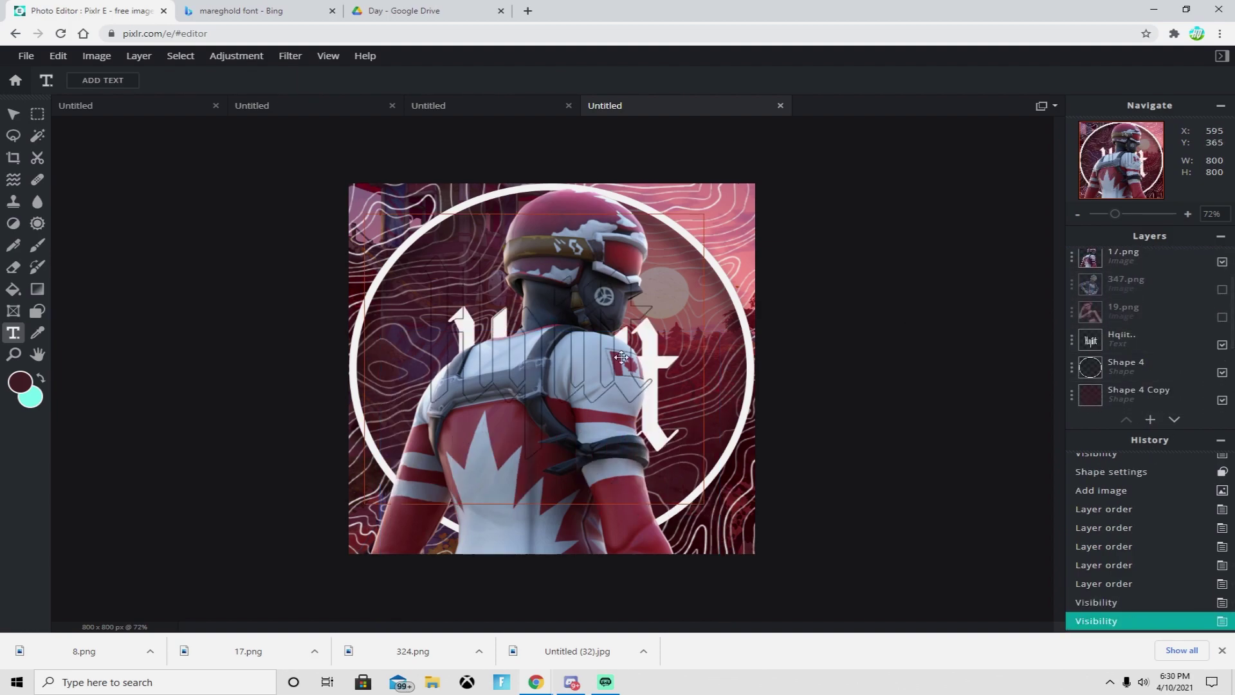
{"action": "left_click", "coordinate": [608, 393]}
{"action": "left_click_drag", "start_coordinate": [607, 393], "coordinate": [611, 394]}
Step: Nudge the white Hqiit text up and slightly left to line up with the outlined text
{"action": "scroll", "coordinate": [1111, 361], "scroll_direction": "up", "scroll_amount": 1}
{"action": "left_click", "coordinate": [1105, 405]}
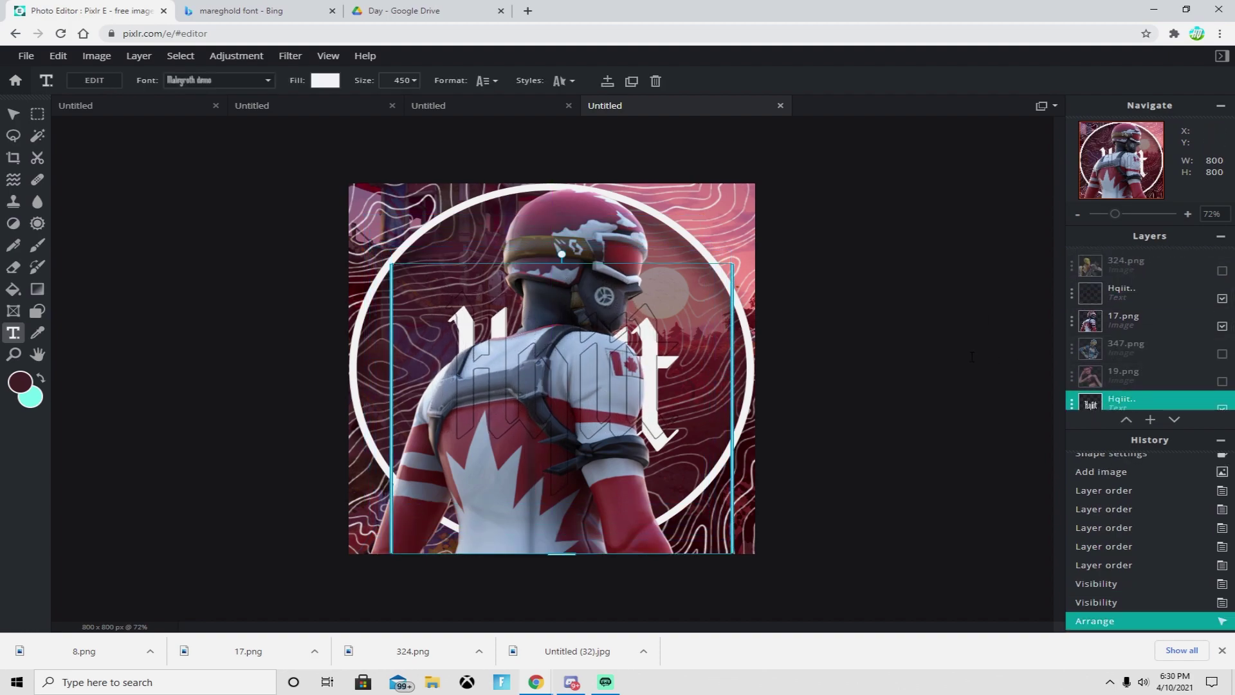
{"action": "key", "text": "Up"}
{"action": "key", "text": "Up"}
{"action": "key", "text": "Up"}
{"action": "key", "text": "Up"}
{"action": "key", "text": "Up"}
{"action": "key", "text": "Up"}
{"action": "key", "text": "Up"}
{"action": "key", "text": "Up"}
{"action": "key", "text": "Up"}
{"action": "key", "text": "Up"}
{"action": "key", "text": "Up"}
{"action": "key", "text": "Up"}
{"action": "key", "text": "Up"}
{"action": "key", "text": "Up"}
{"action": "key", "text": "Up"}
{"action": "key", "text": "Up"}
{"action": "key", "text": "Up"}
{"action": "key", "text": "Up"}
{"action": "key", "text": "Up"}
{"action": "key", "text": "Up"}
{"action": "key", "text": "Up"}
{"action": "key", "text": "Up"}
{"action": "key", "text": "Up"}
{"action": "key", "text": "Up"}
{"action": "key", "text": "Up"}
{"action": "key", "text": "Up"}
{"action": "key", "text": "Up"}
{"action": "key", "text": "Up"}
{"action": "key", "text": "Up"}
{"action": "key", "text": "Up"}
{"action": "key", "text": "Up"}
{"action": "key", "text": "Up"}
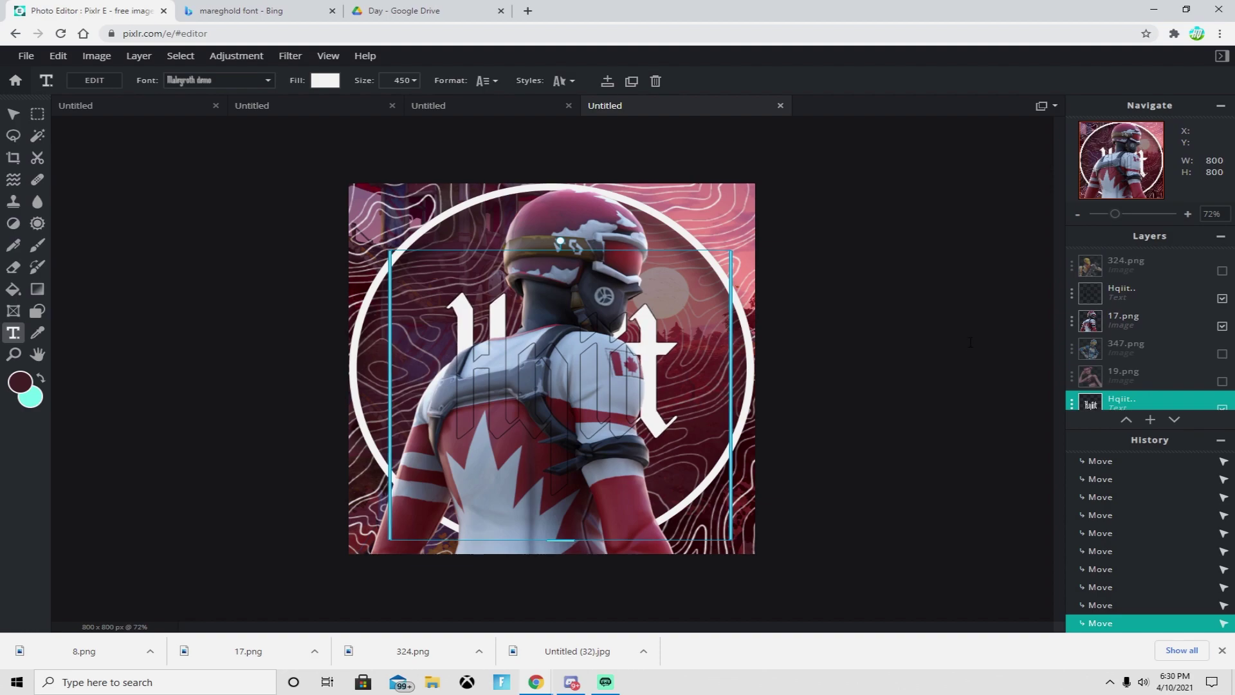
{"action": "left_click", "coordinate": [970, 342]}
{"action": "scroll", "coordinate": [933, 314], "scroll_direction": "down", "scroll_amount": 3}
{"action": "scroll", "coordinate": [937, 311], "scroll_direction": "up", "scroll_amount": 1}
{"action": "scroll", "coordinate": [937, 302], "scroll_direction": "down", "scroll_amount": 2}
{"action": "scroll", "coordinate": [959, 302], "scroll_direction": "up", "scroll_amount": 3}
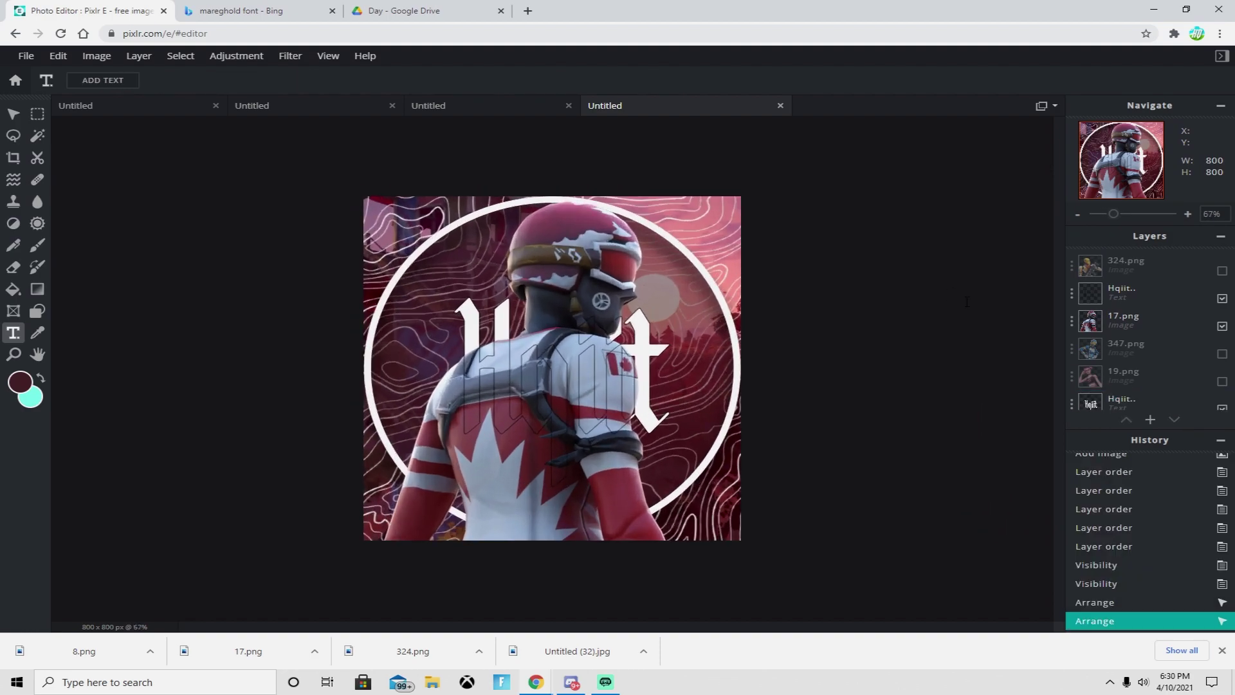